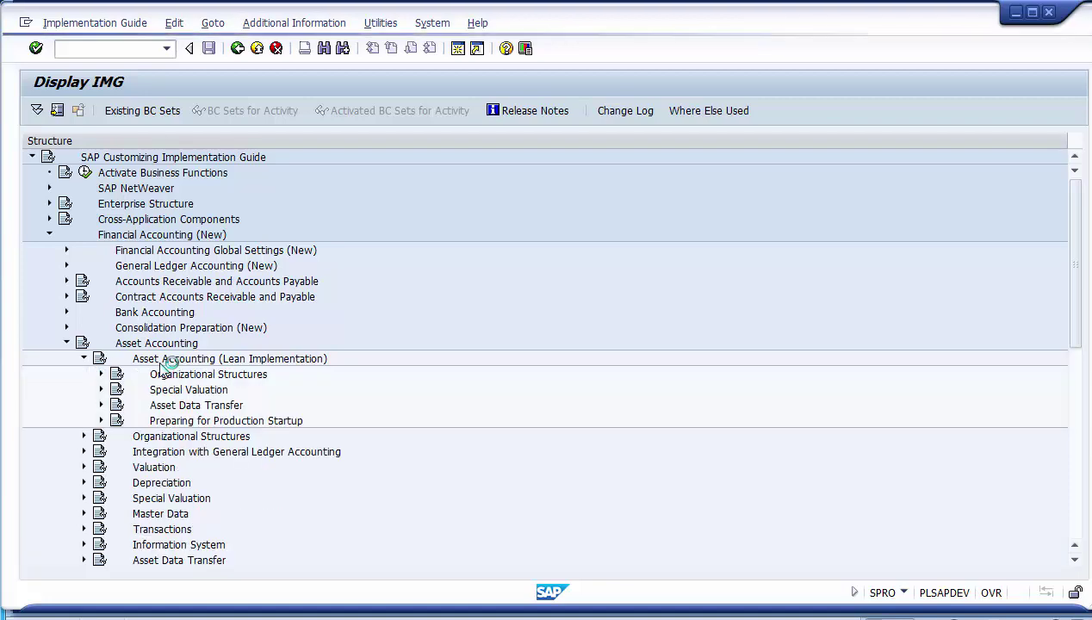
Open the Reset Company Code activity under Preparing for Production Startup in Asset Accounting (Lean Implementation).
click(165, 422)
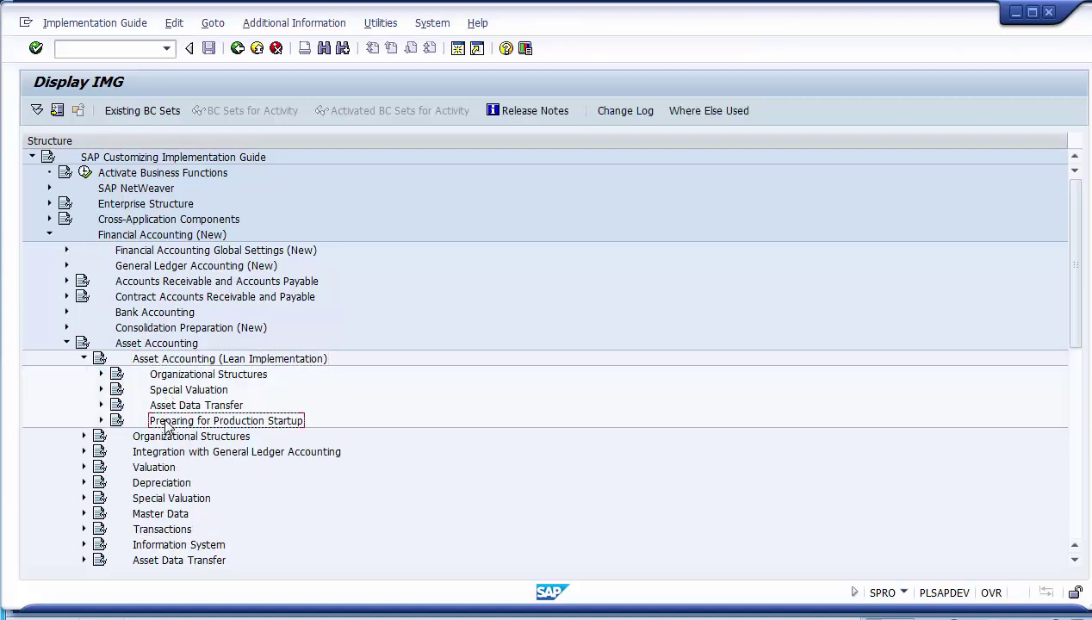
click(101, 421)
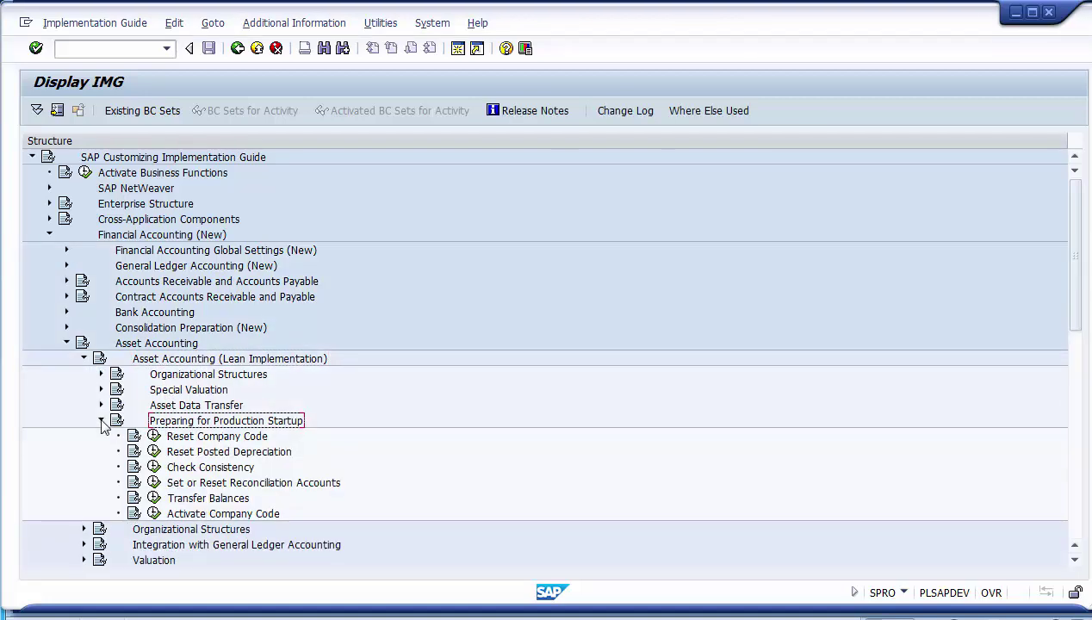
click(185, 436)
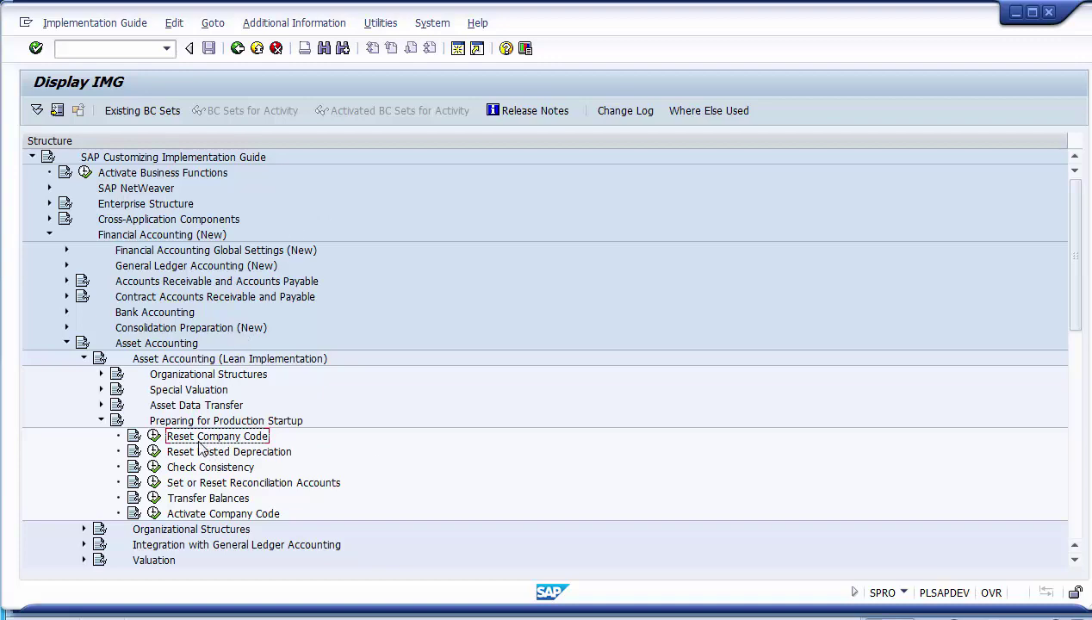
click(154, 442)
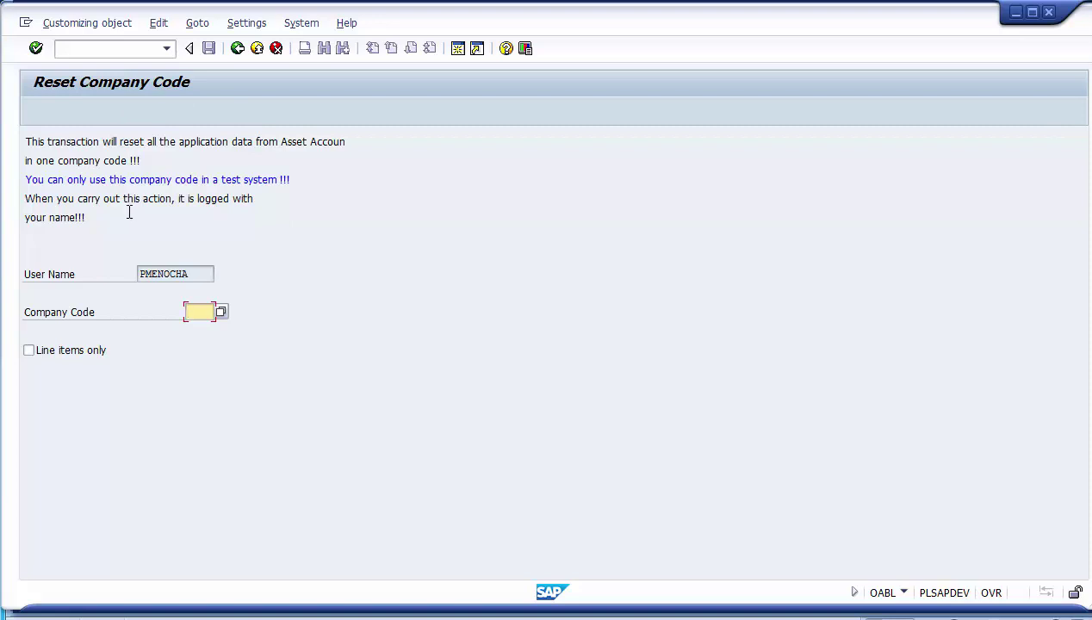
Enter company code 1200 for the reset and restrict it to line items only.
drag(27, 141, 105, 237)
click(270, 165)
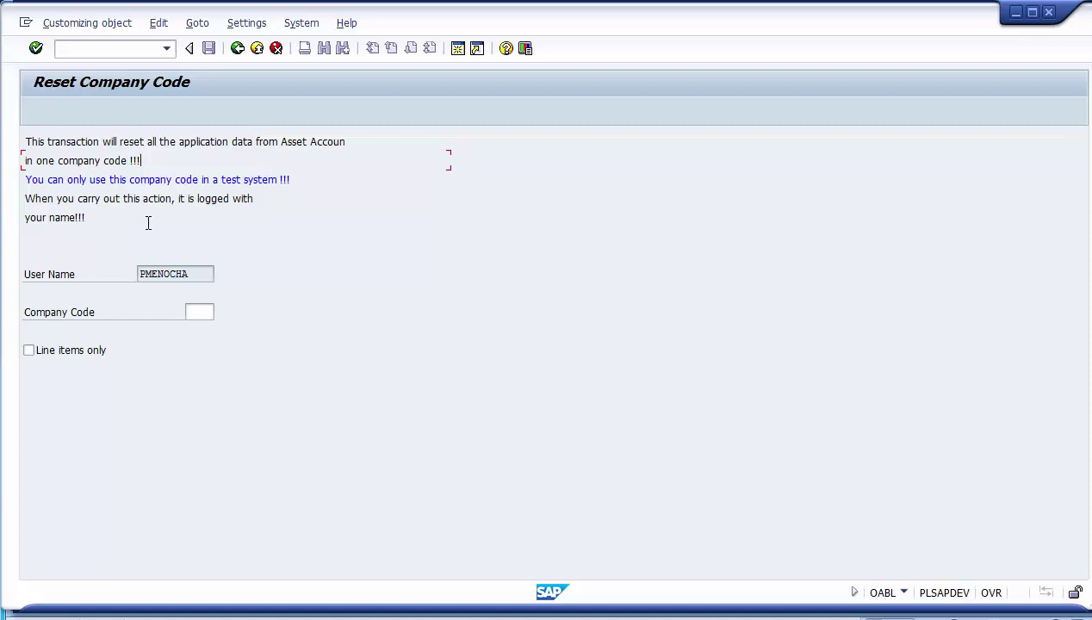
drag(198, 270, 122, 269)
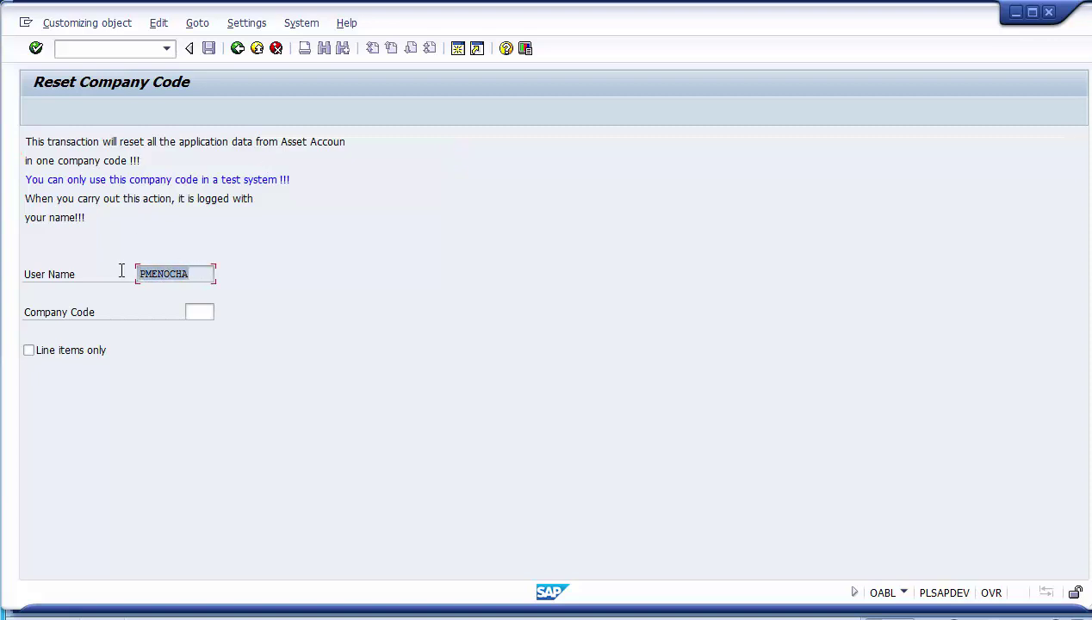
click(192, 311)
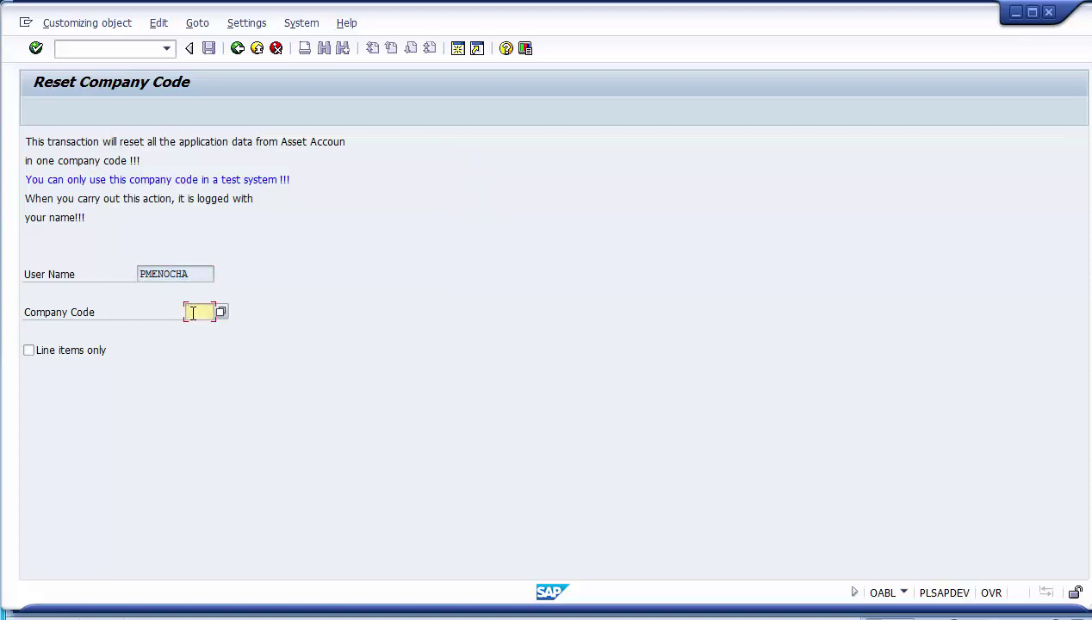
text(1200)
click(29, 352)
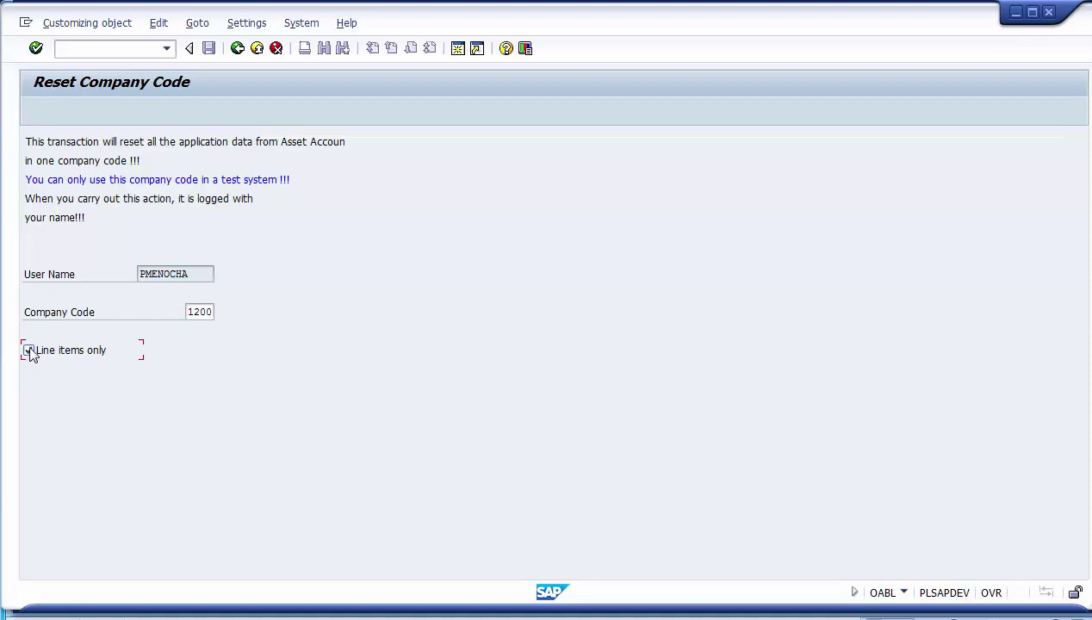
click(31, 352)
click(82, 354)
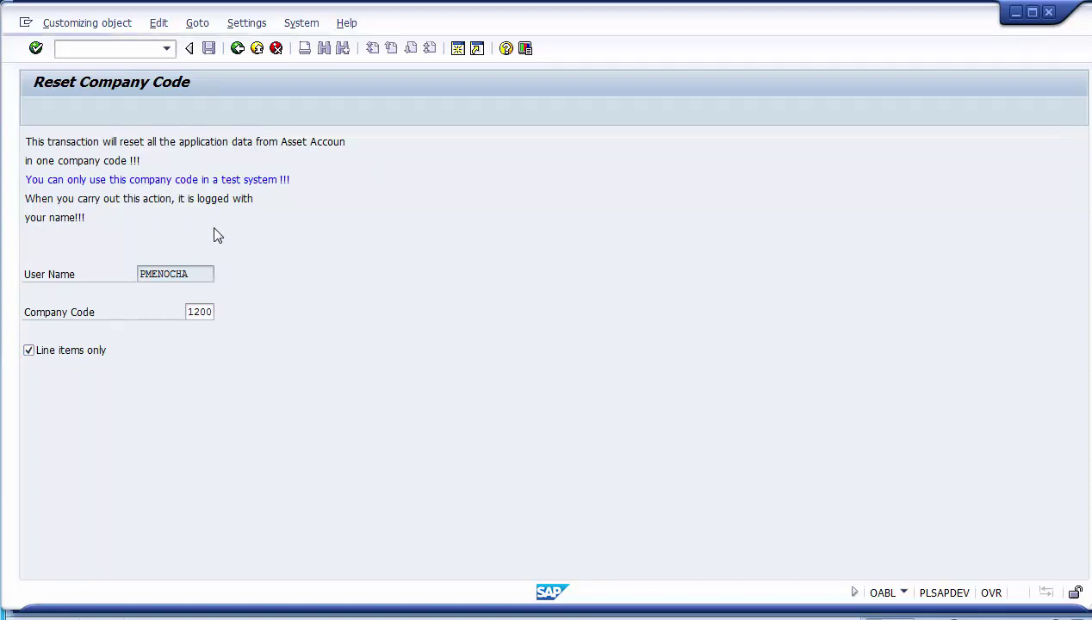
Execute the reset of company code 1200, confirm it and acknowledge the depreciation recalculation message.
key(F8)
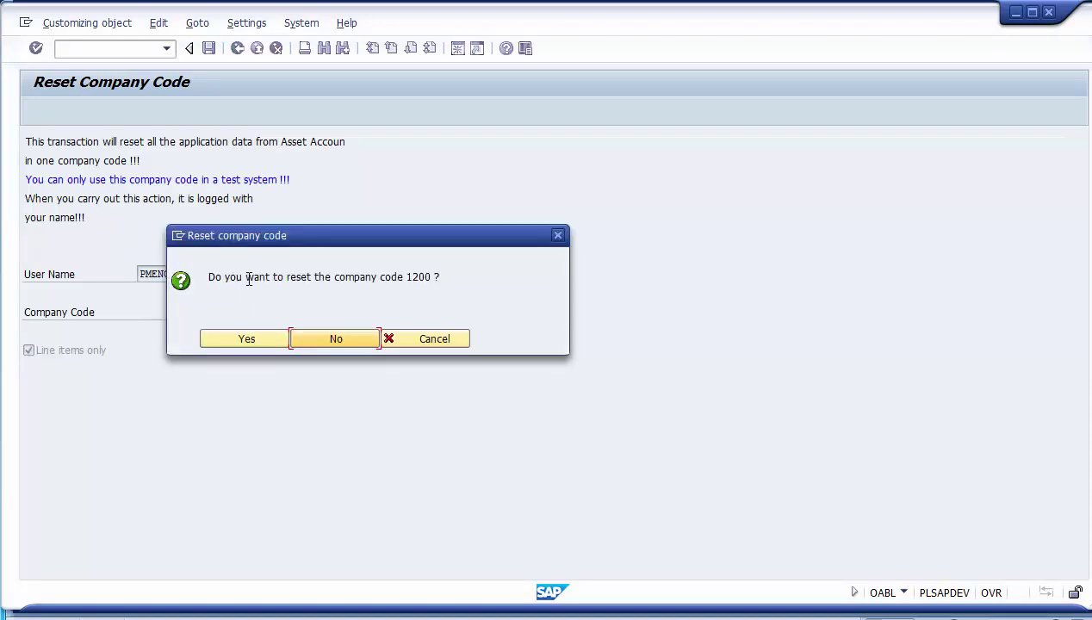
drag(434, 277, 409, 278)
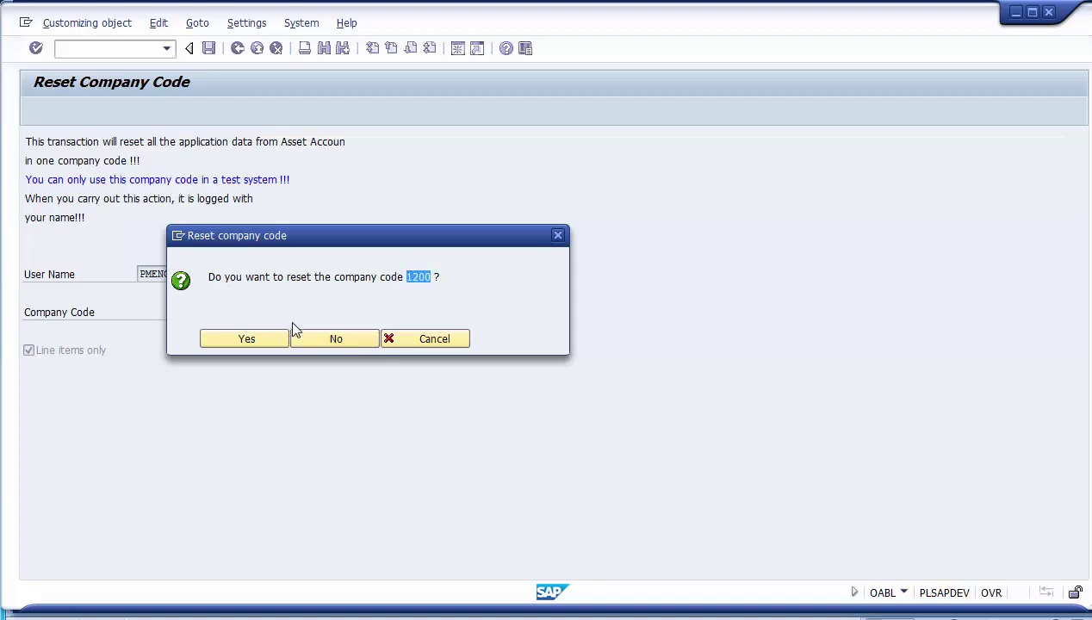
click(246, 340)
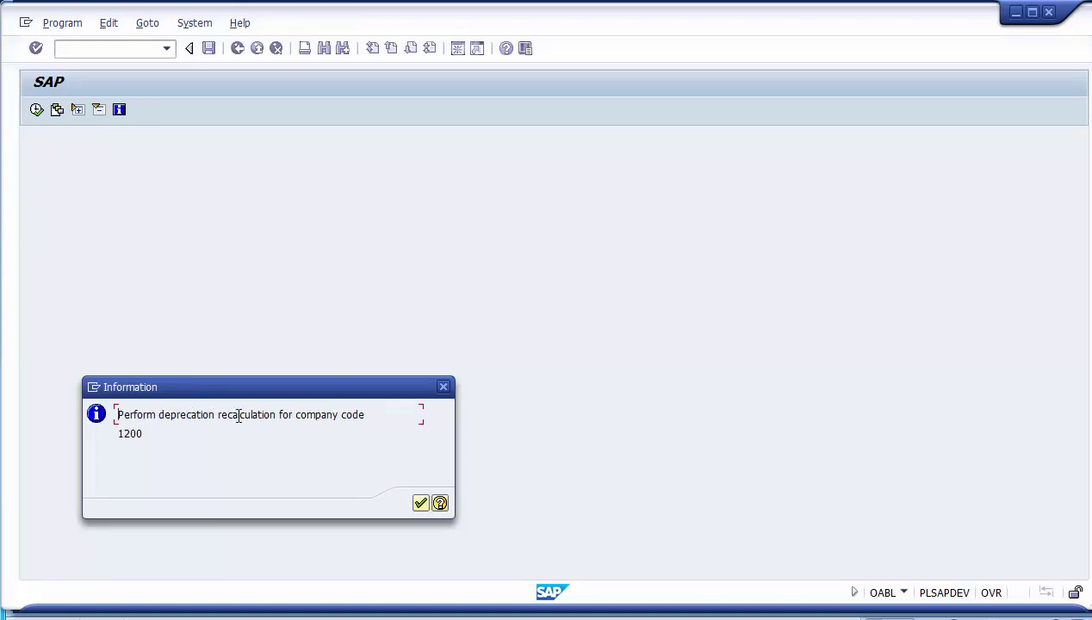
click(420, 504)
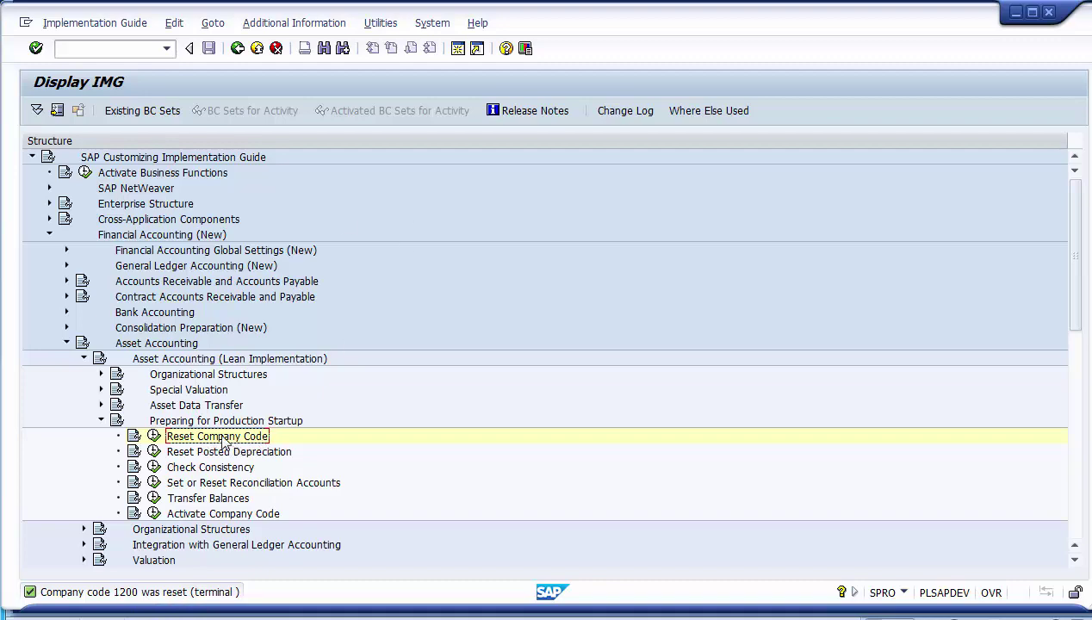
click(154, 436)
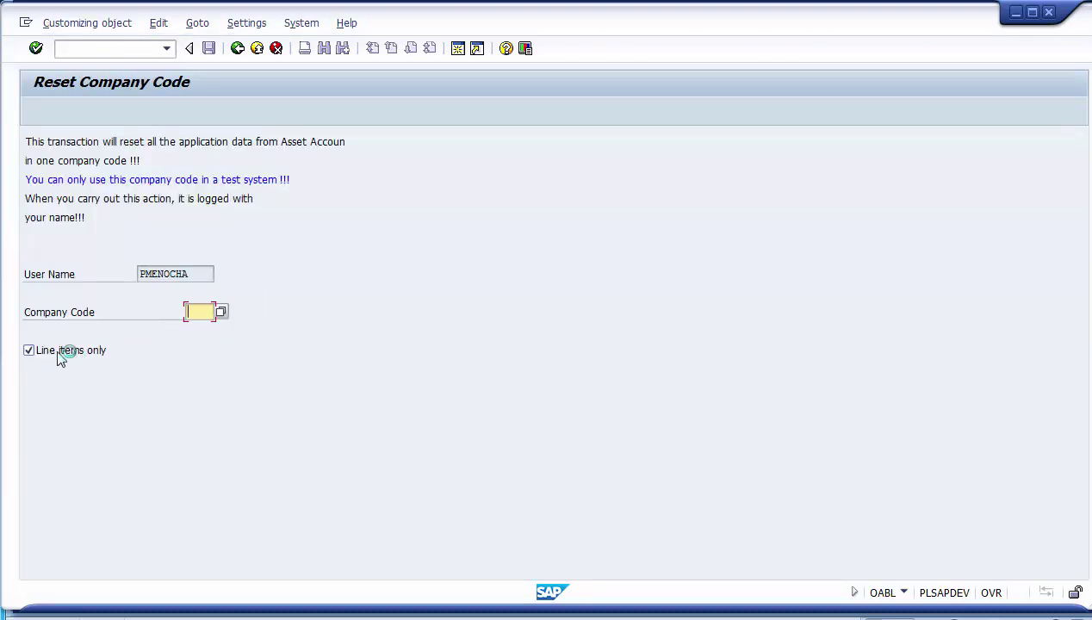
click(29, 351)
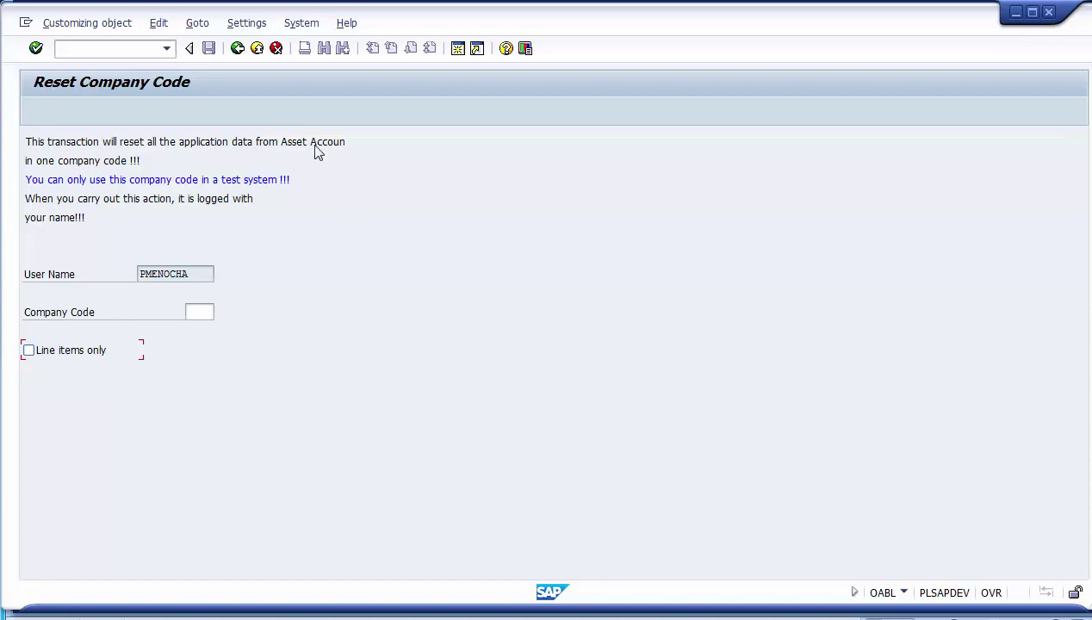
click(238, 48)
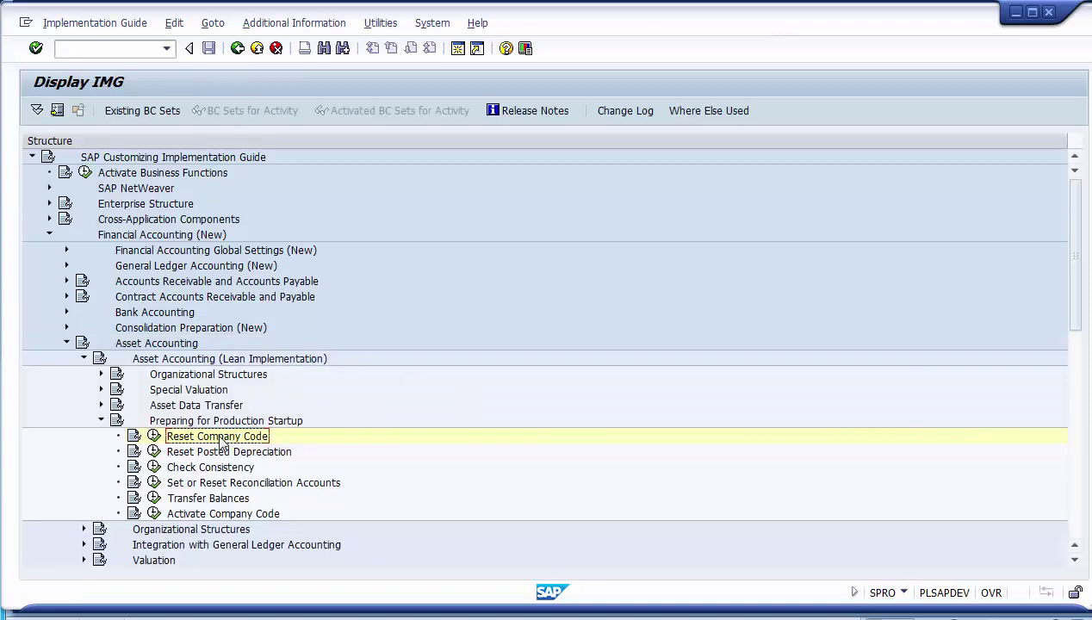
Open the Reset Posted Depreciation activity and read its description of what the transaction resets.
click(193, 455)
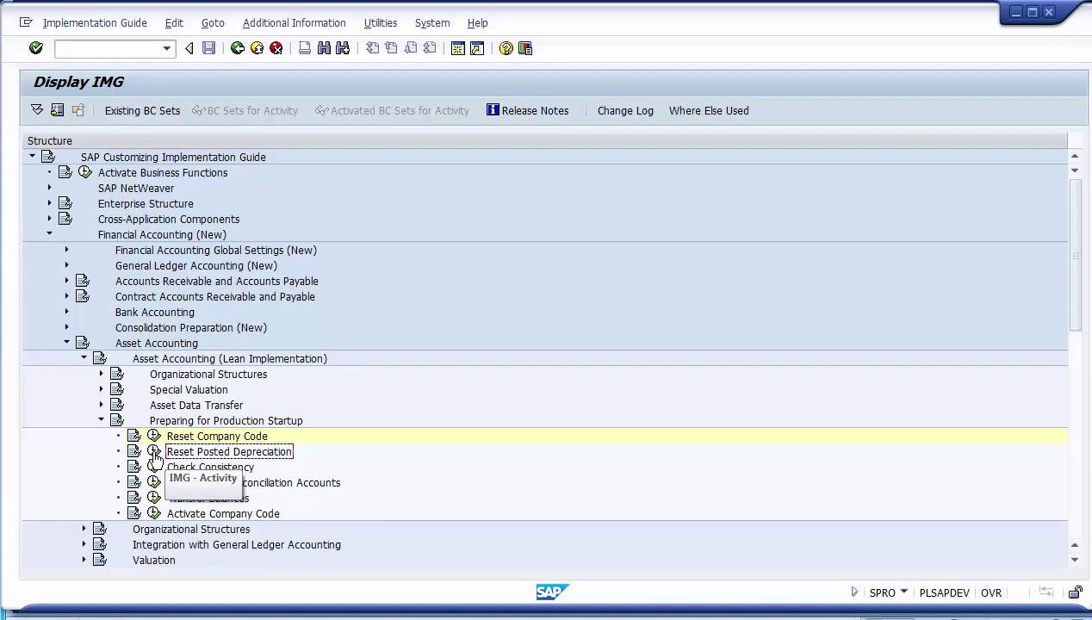
click(154, 453)
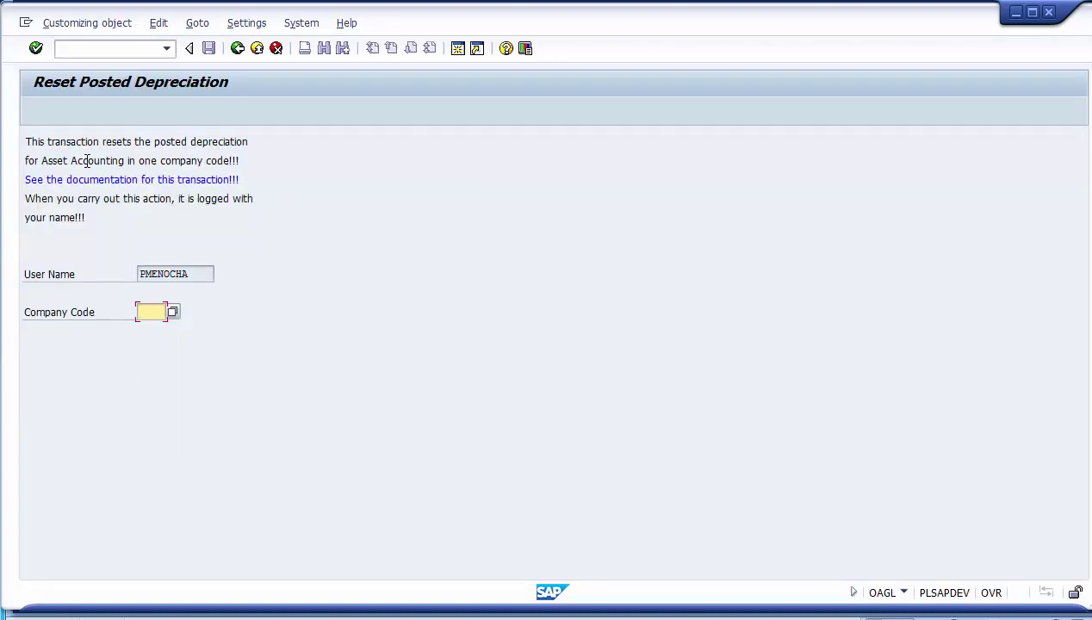
drag(23, 136, 295, 143)
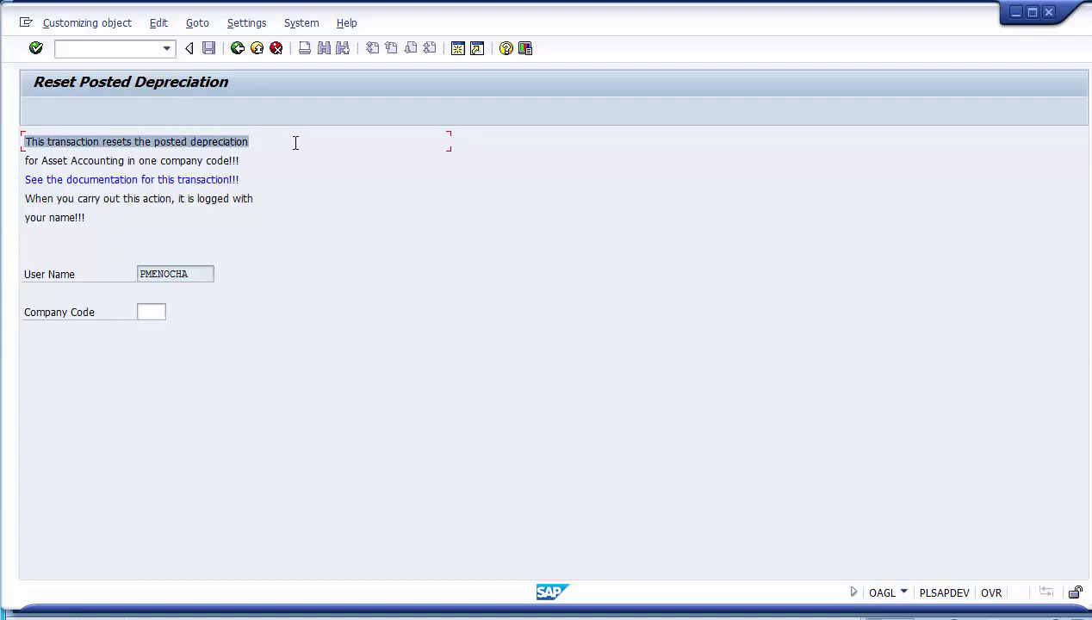
click(295, 143)
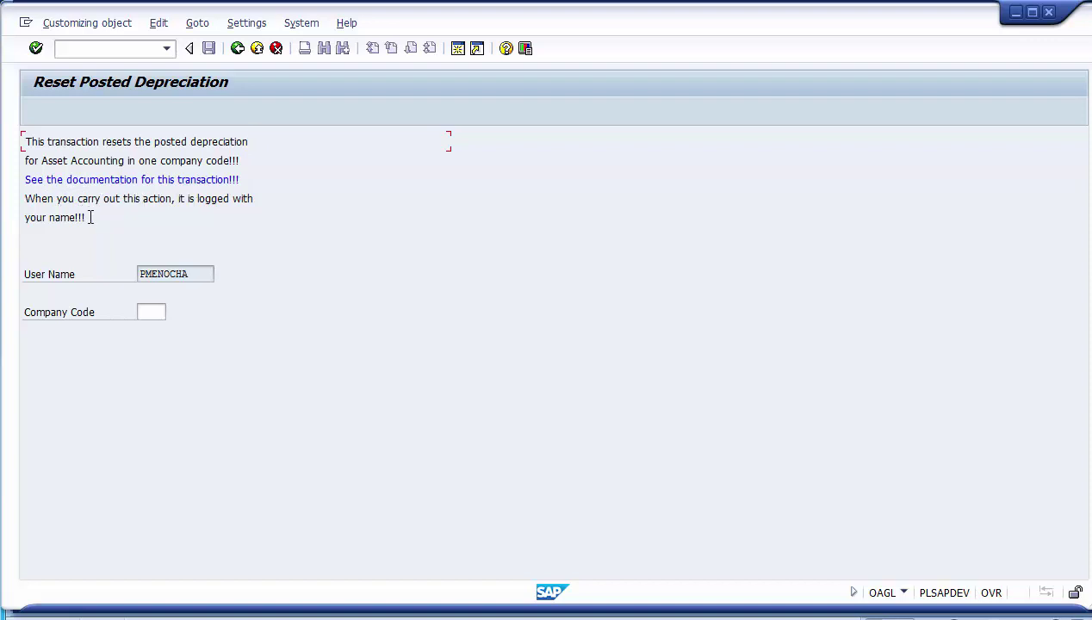
Reset the posted depreciation for company code 1200 and confirm the deletion.
click(189, 274)
drag(190, 274, 136, 274)
click(116, 280)
click(146, 313)
text(12)
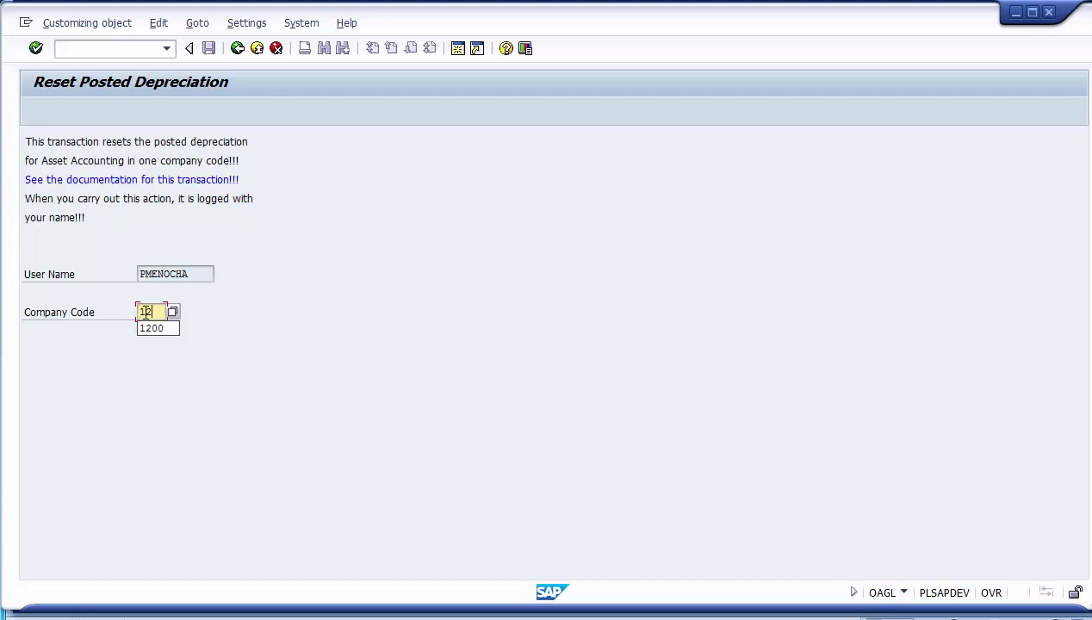
text(00)
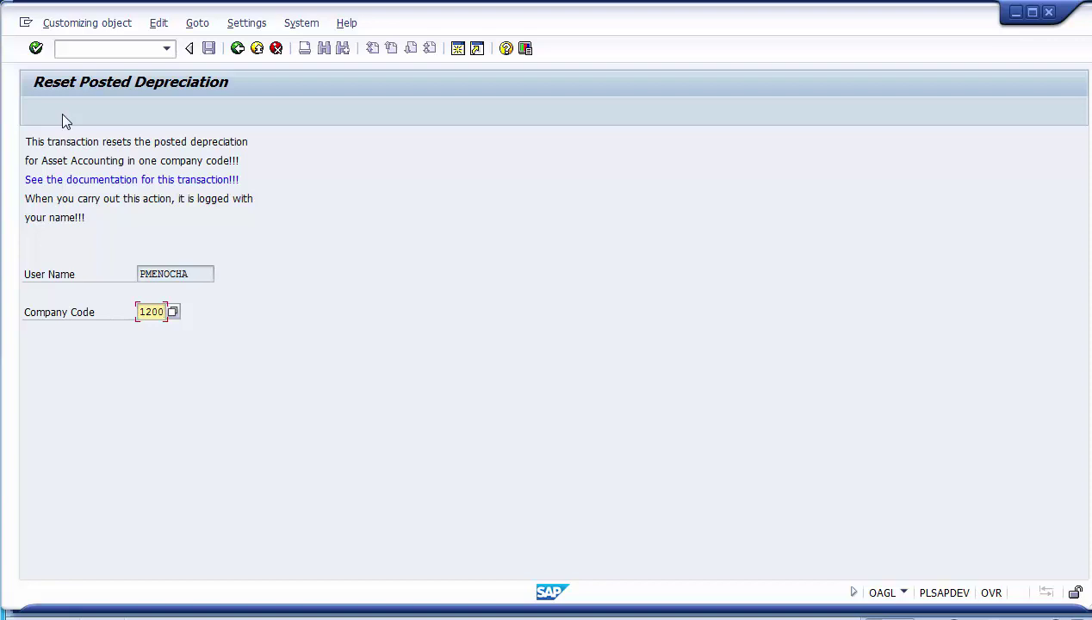
key(F8)
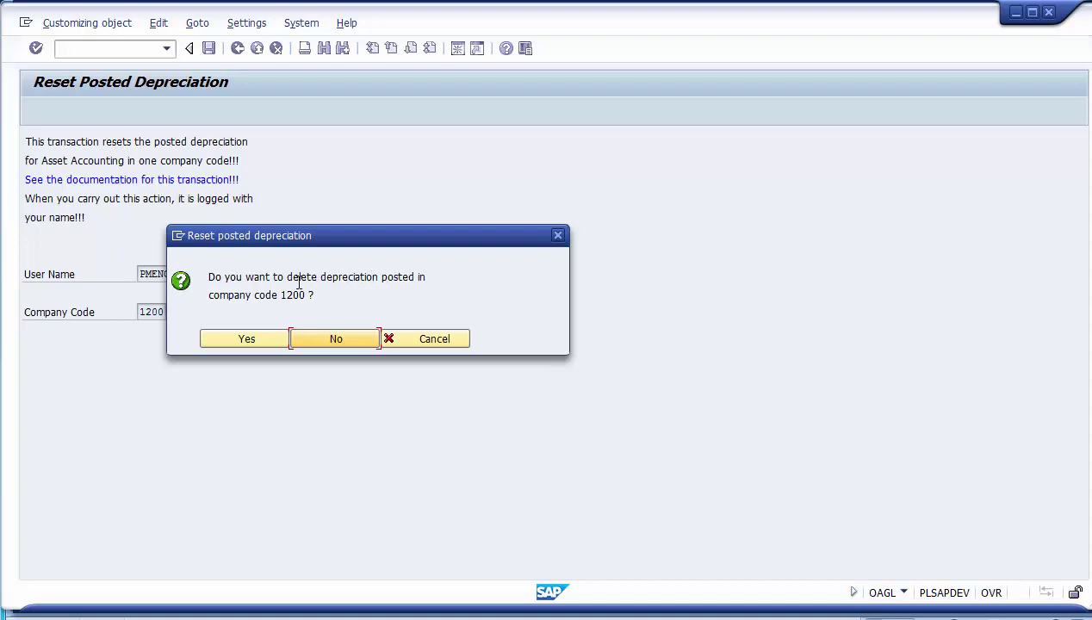
click(247, 340)
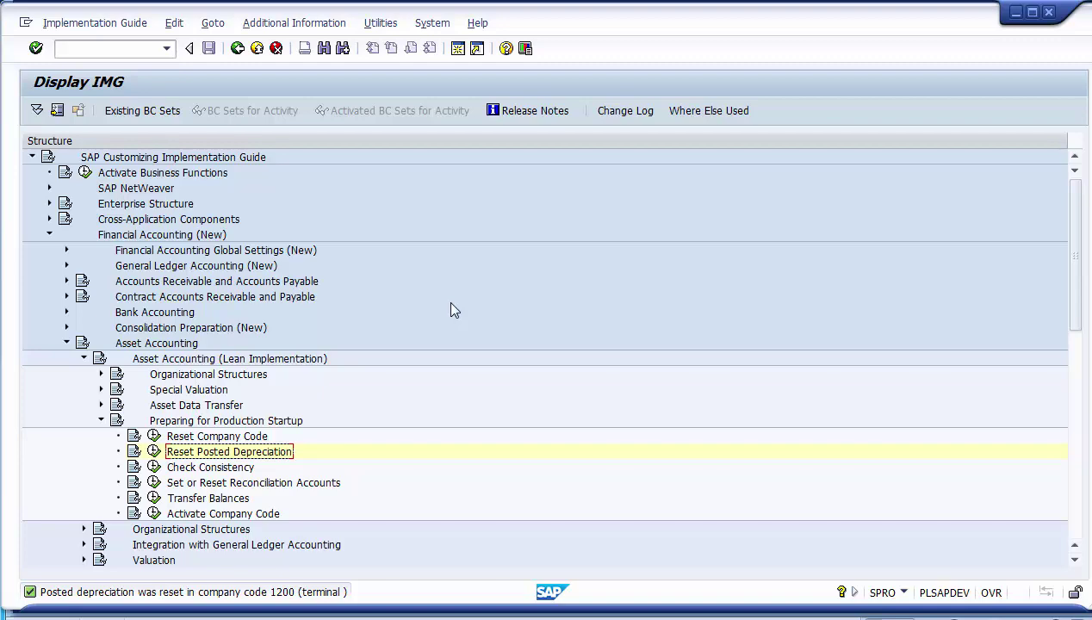
Open the Check Consistency activity list and examine the overview and consistency reports it offers.
key(Down)
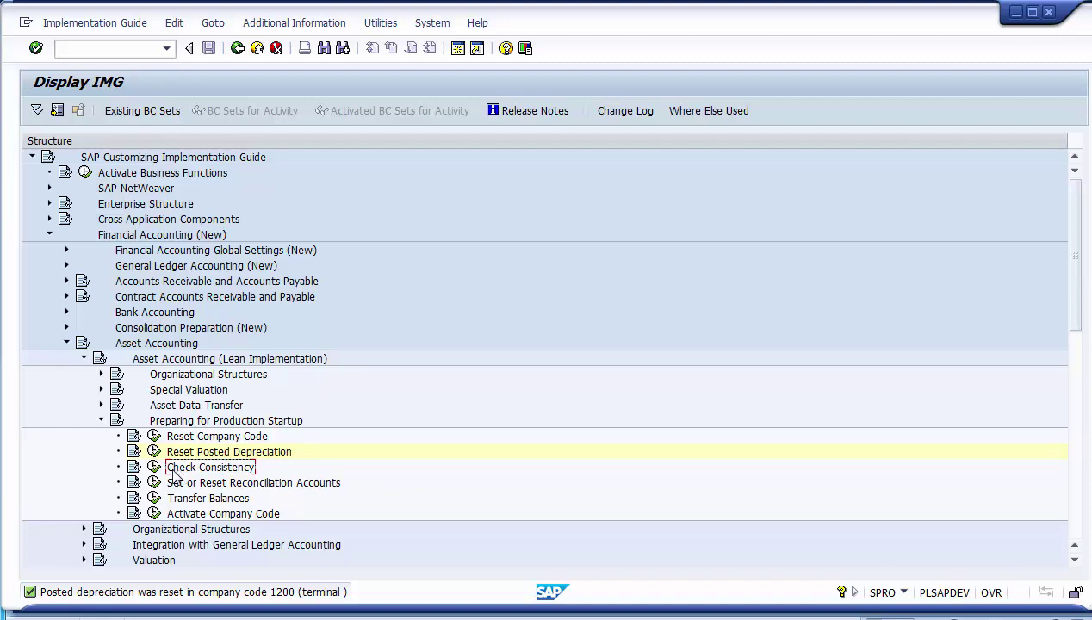
click(155, 468)
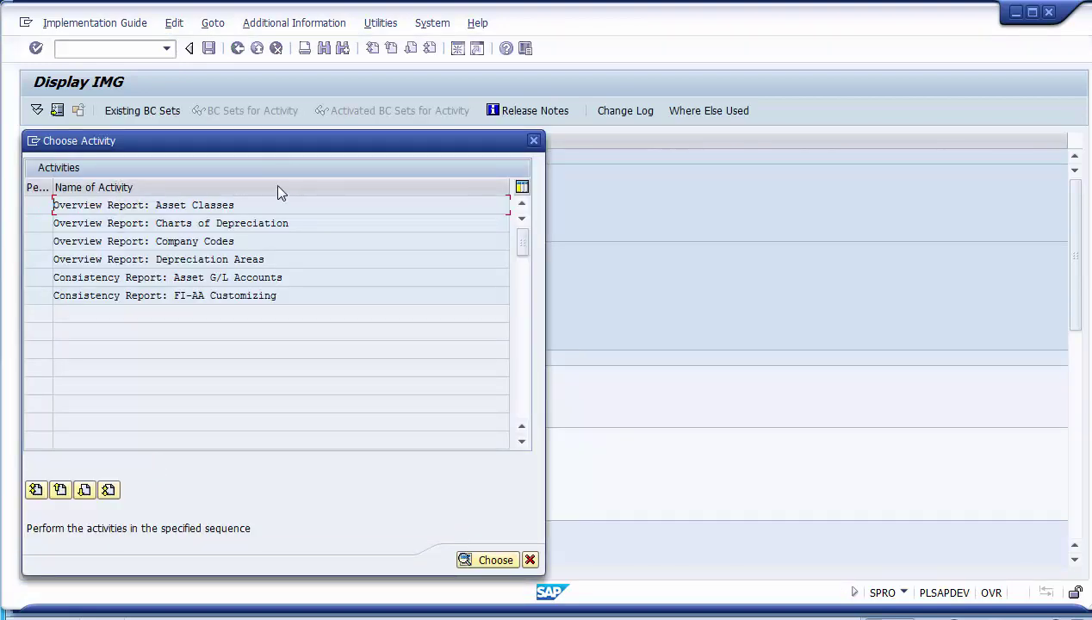
drag(263, 207, 55, 205)
drag(301, 227, 74, 222)
drag(231, 242, 65, 242)
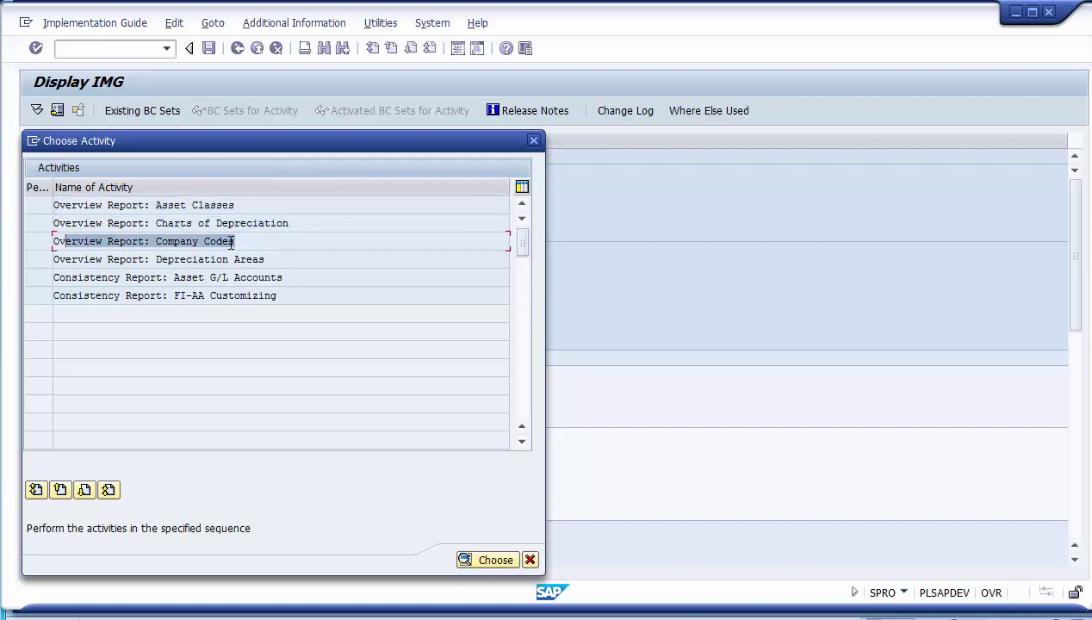
drag(264, 257, 154, 258)
click(282, 277)
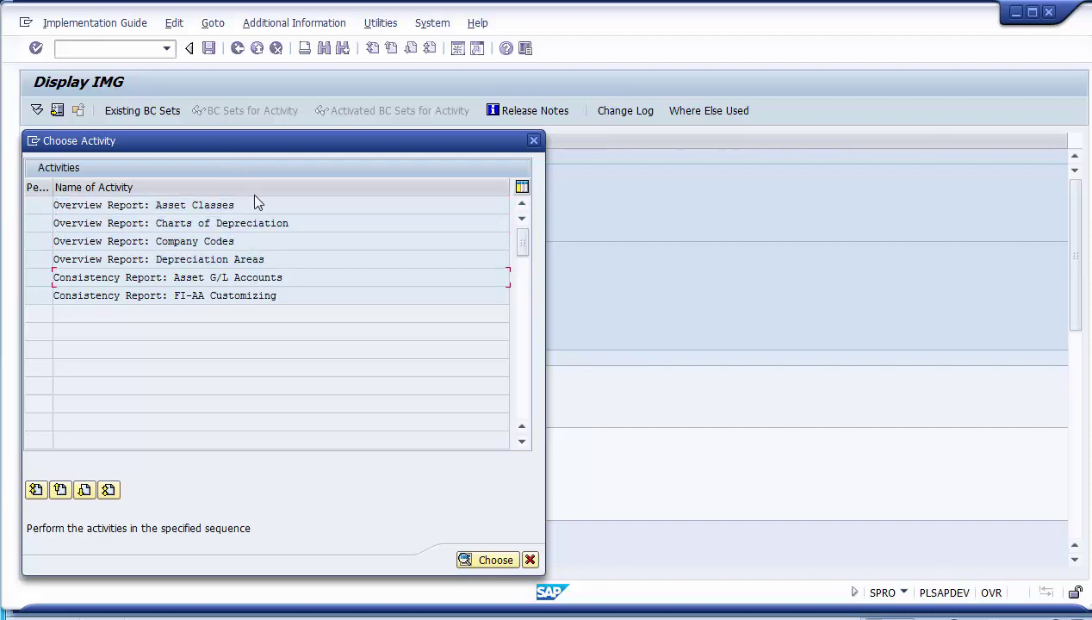
click(305, 223)
click(268, 241)
click(281, 260)
click(294, 277)
drag(53, 278, 148, 278)
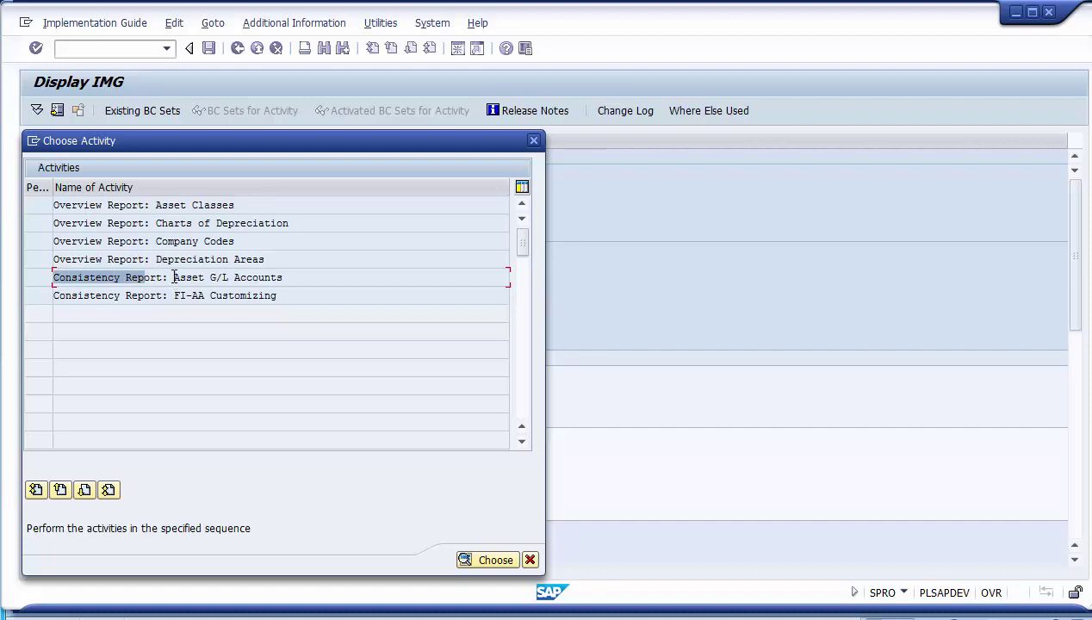
drag(174, 277, 289, 277)
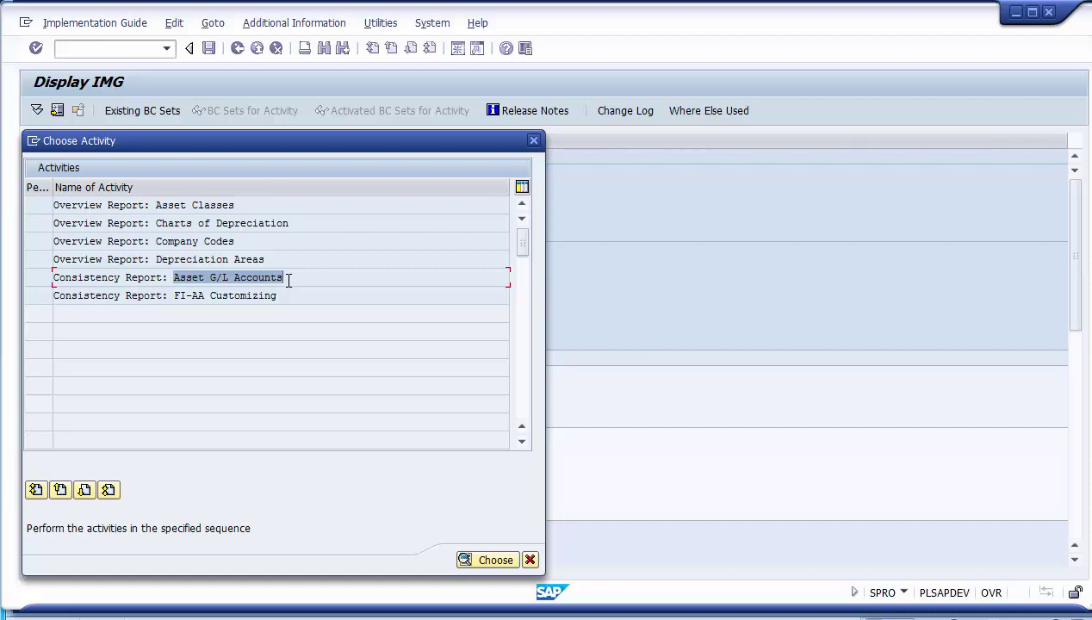
click(289, 280)
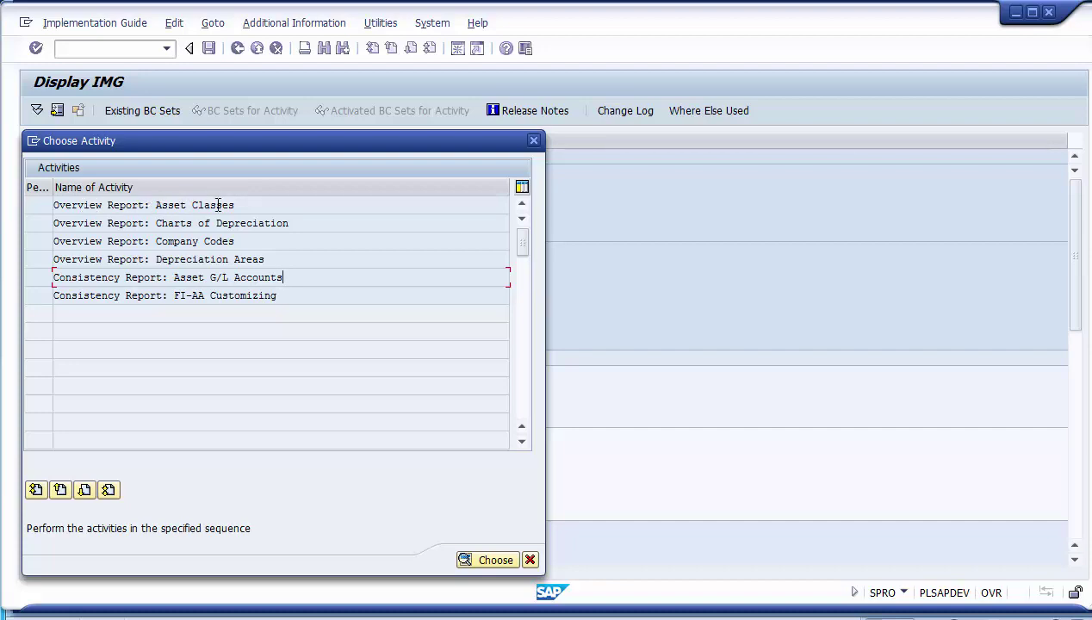
Open the Asset Classes overview report and set the chart of depreciation to 2000.
double_click(217, 205)
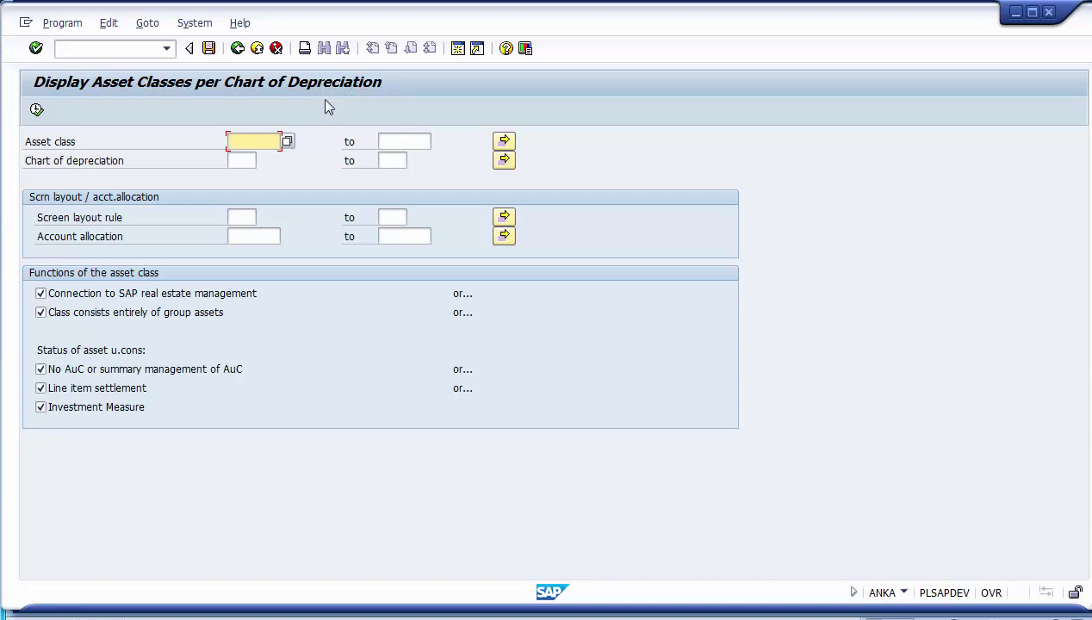
click(244, 161)
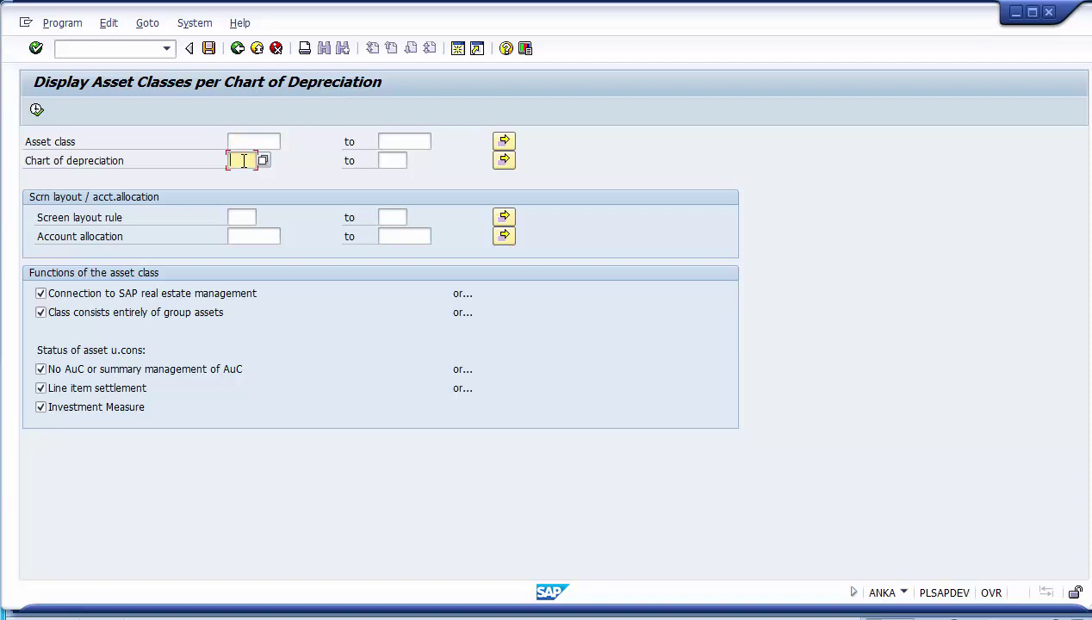
text(2000)
key(Return)
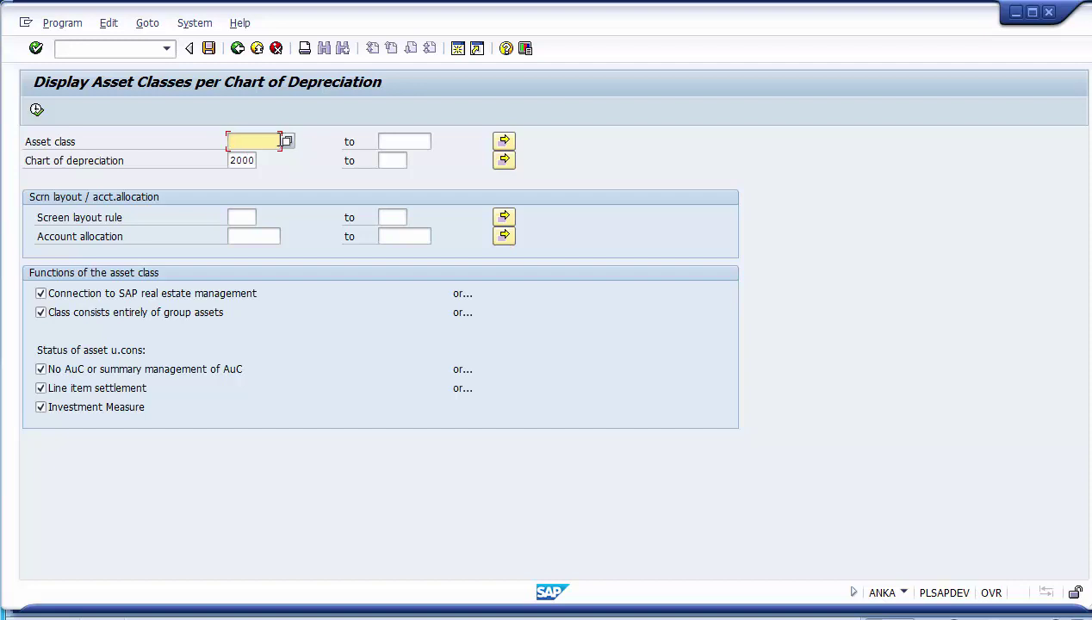
Look up the available asset classes and select class 80020 (Computer) for the report.
click(288, 143)
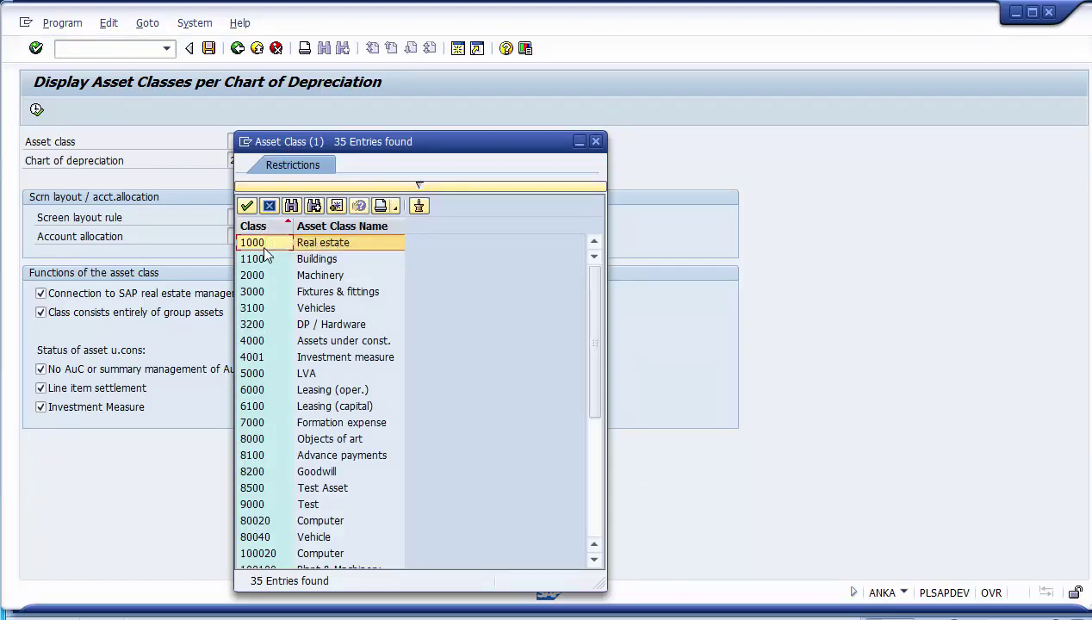
key(Down)
key(Down)
key(Down)
key(Down)
key(Down)
key(Down)
key(Down)
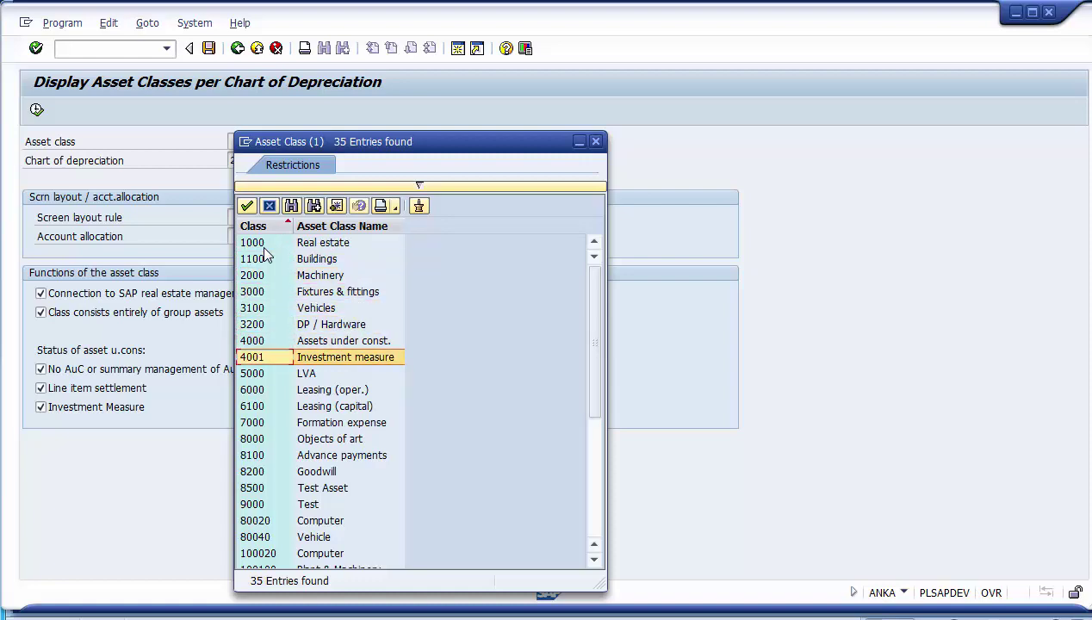
key(Up)
key(Up)
key(Up)
key(Up)
key(Up)
key(Up)
key(Up)
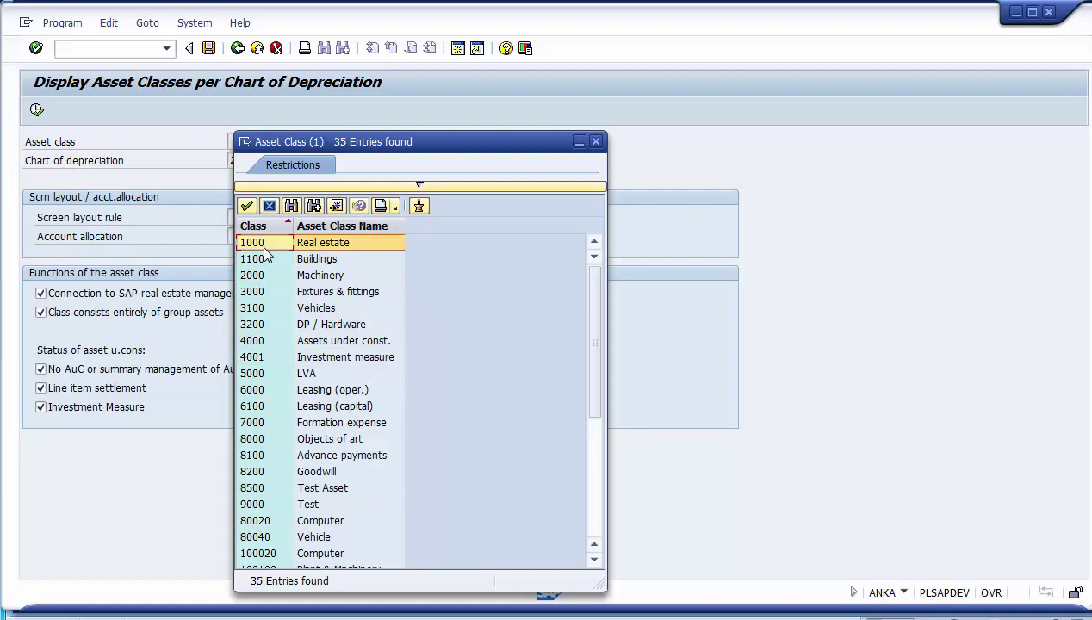
key(Down)
key(Down)
key(Down)
key(Down)
key(Down)
key(Down)
key(Down)
key(Down)
key(Down)
key(Down)
key(Down)
key(Down)
key(Down)
key(Down)
key(Down)
key(Down)
key(Down)
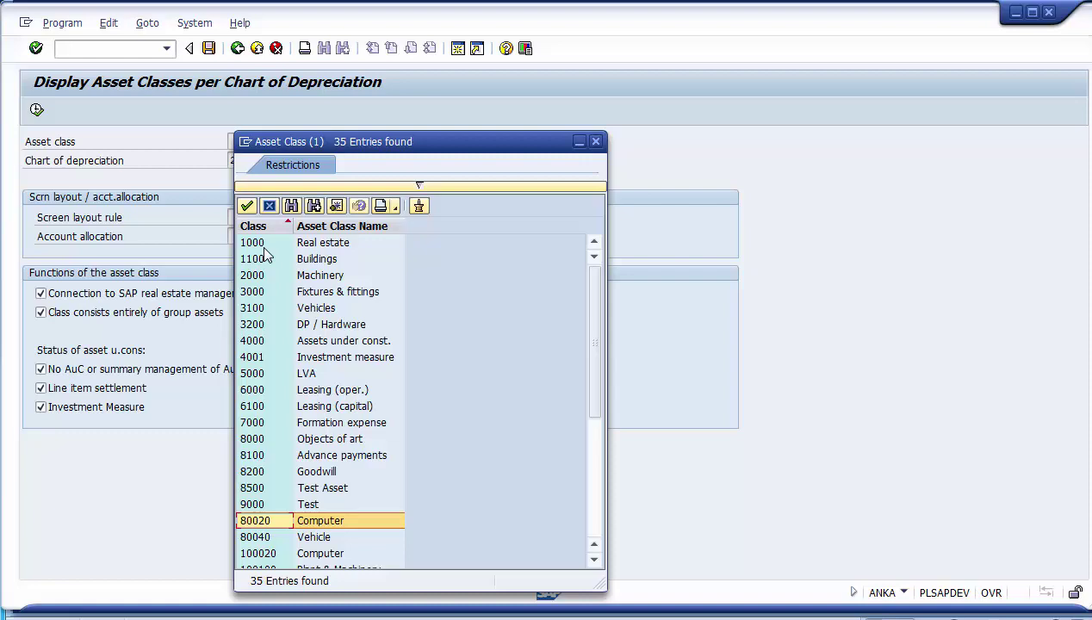
key(Return)
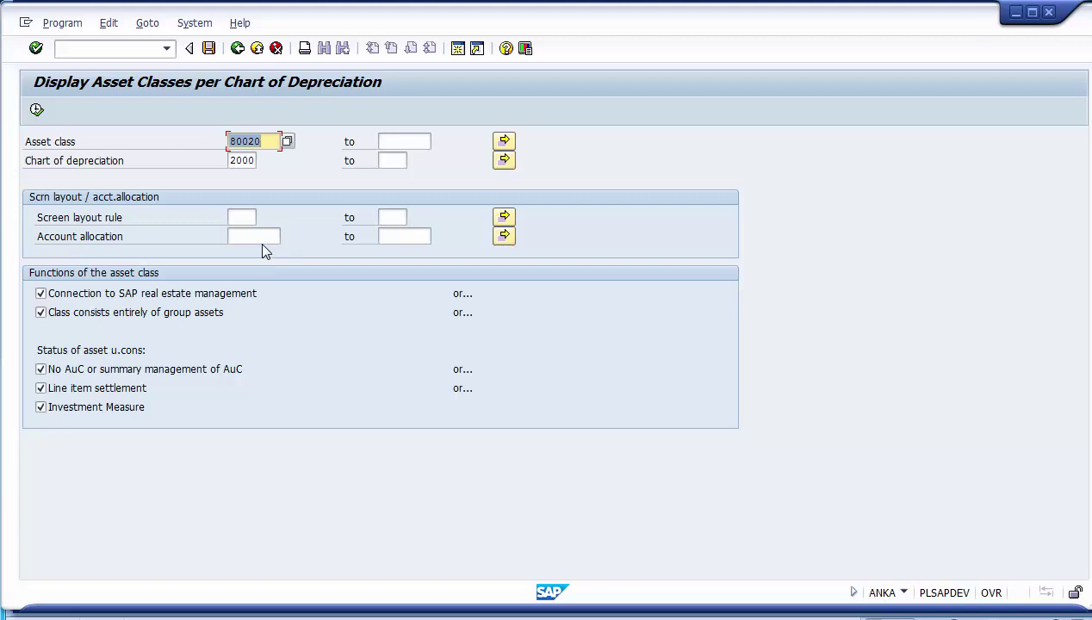
Look up the screen layout rules and set the rule to 1000 (Computer).
click(246, 214)
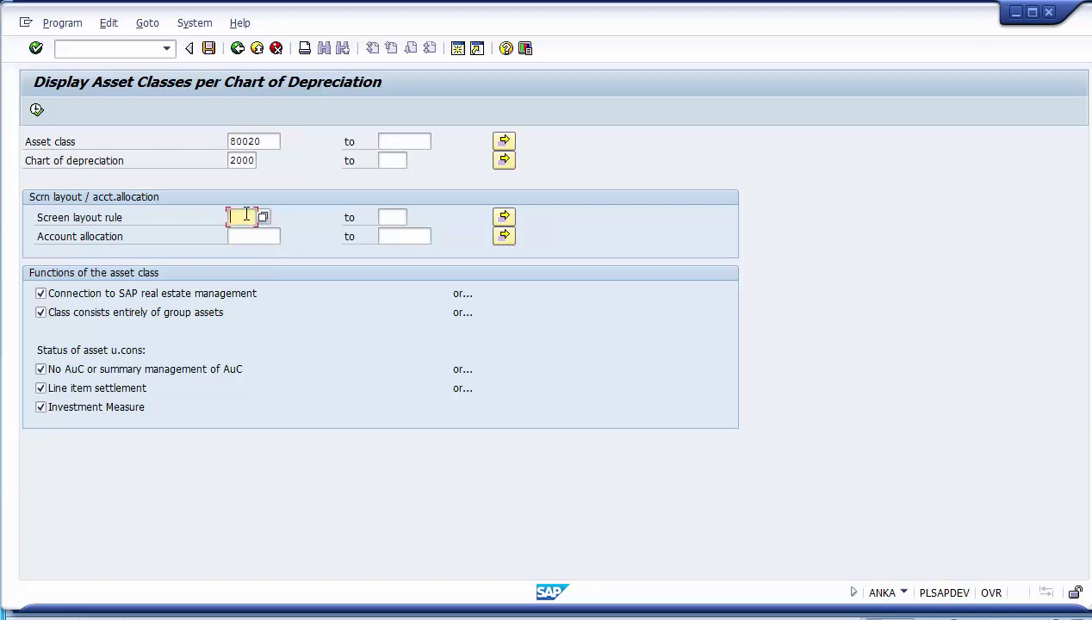
key(F8)
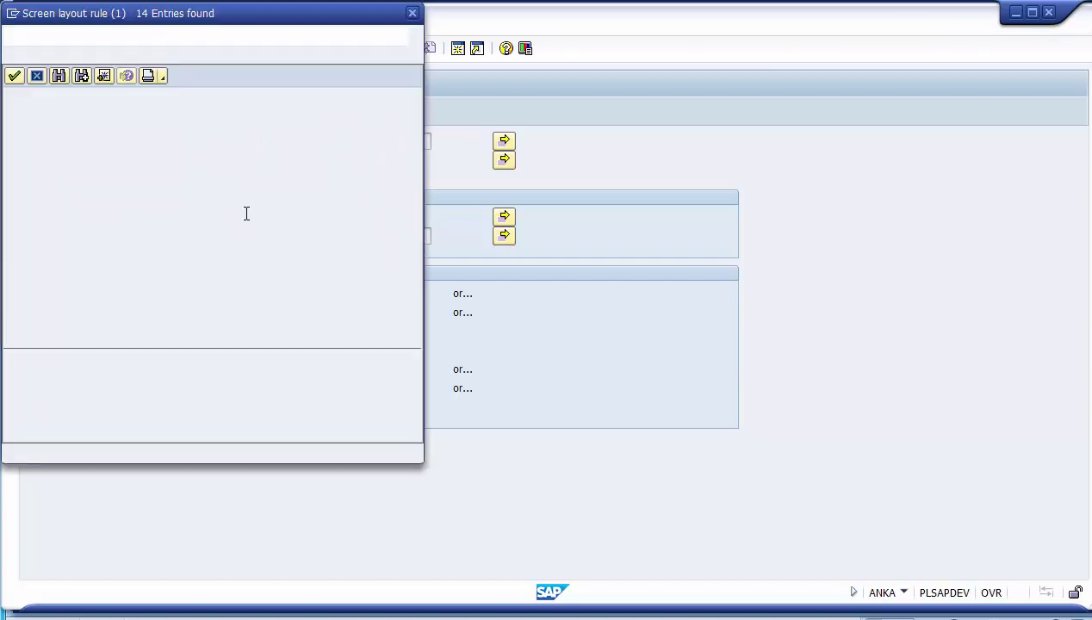
key(Down)
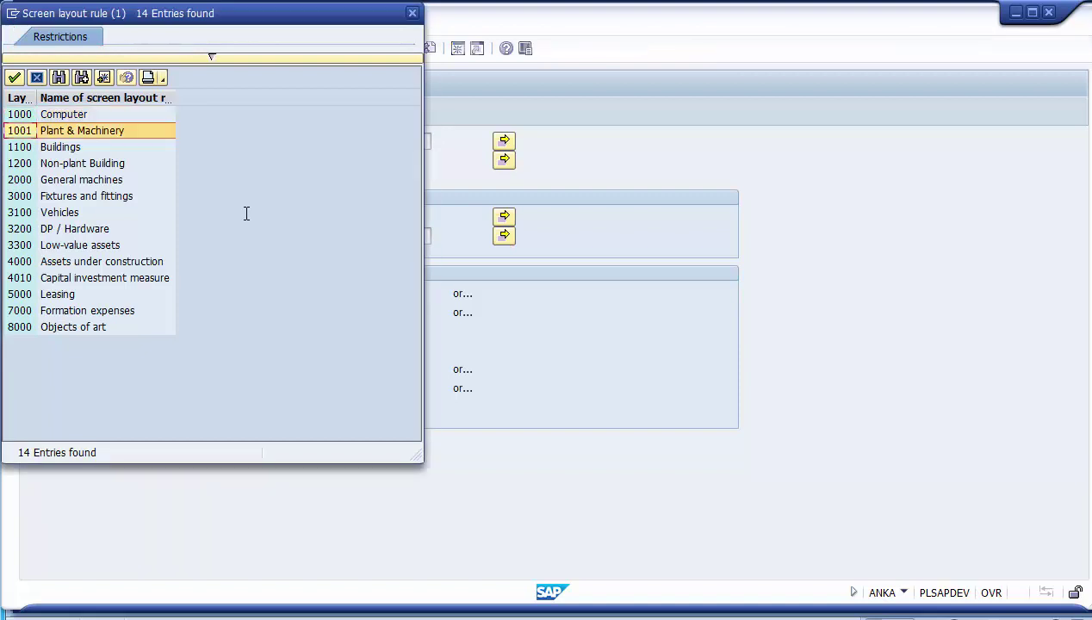
key(Up)
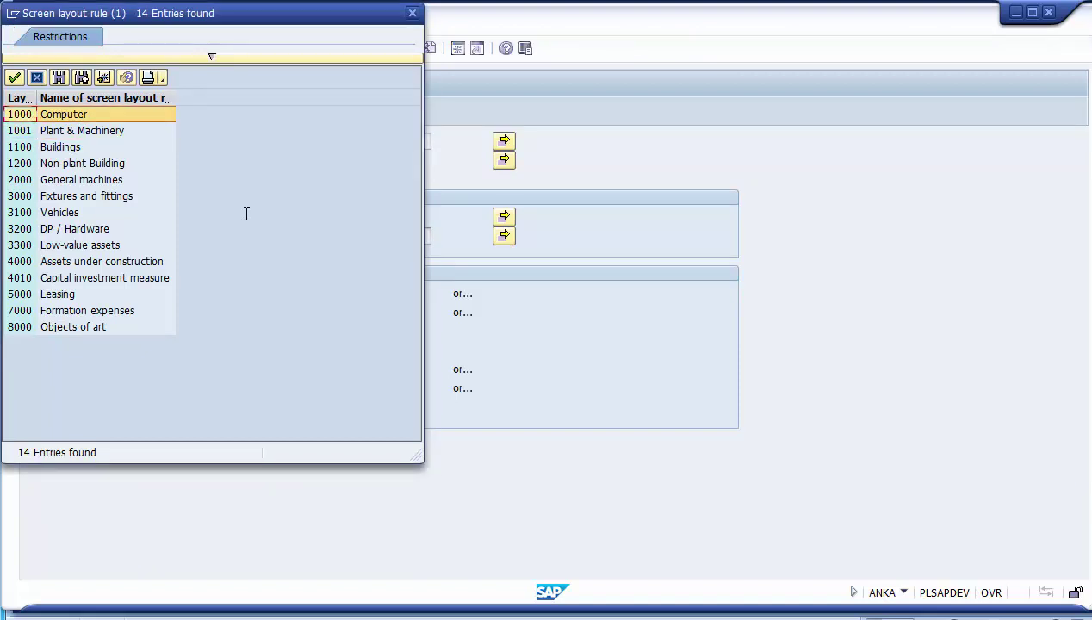
key(Escape)
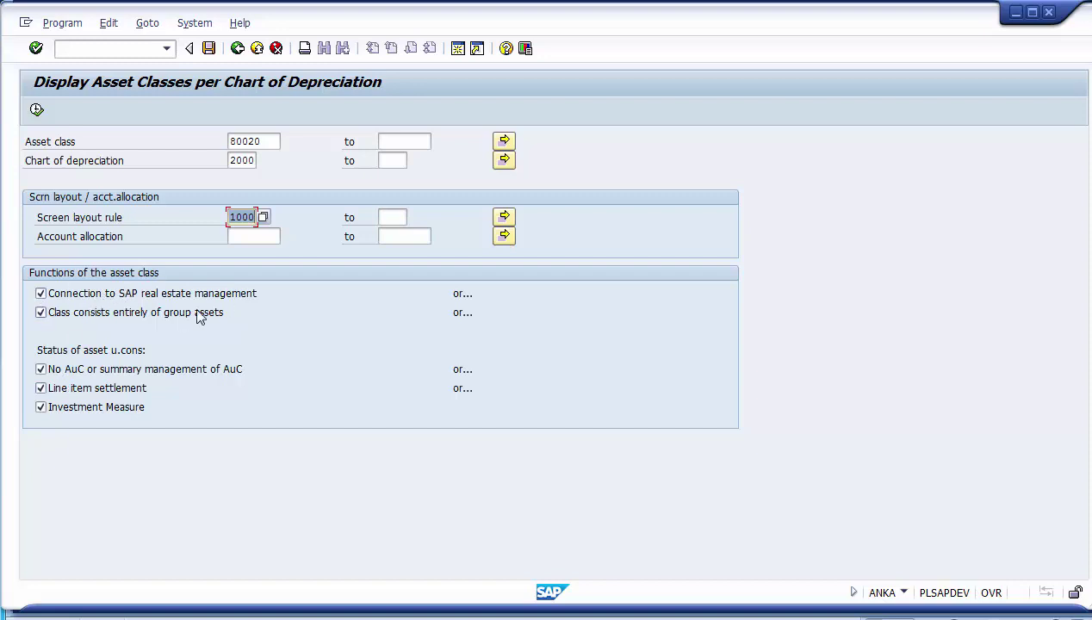
Deselect real estate connection, group assets, line item settlement and Investment Measure, keeping only No AuC or summary management, and execute the report.
click(41, 294)
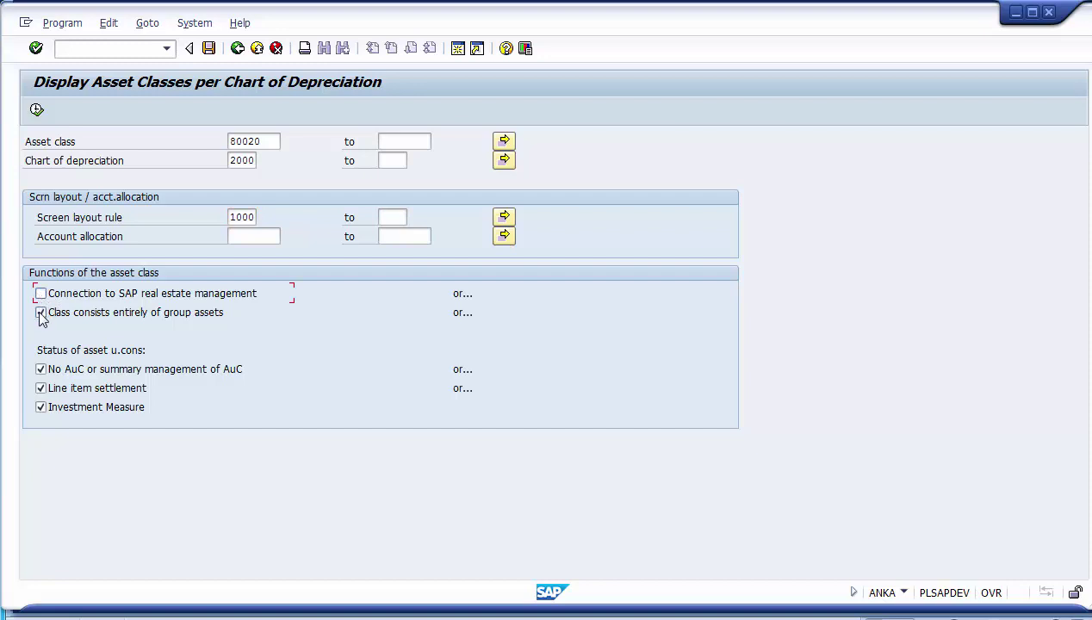
click(41, 313)
click(41, 389)
click(41, 407)
click(41, 407)
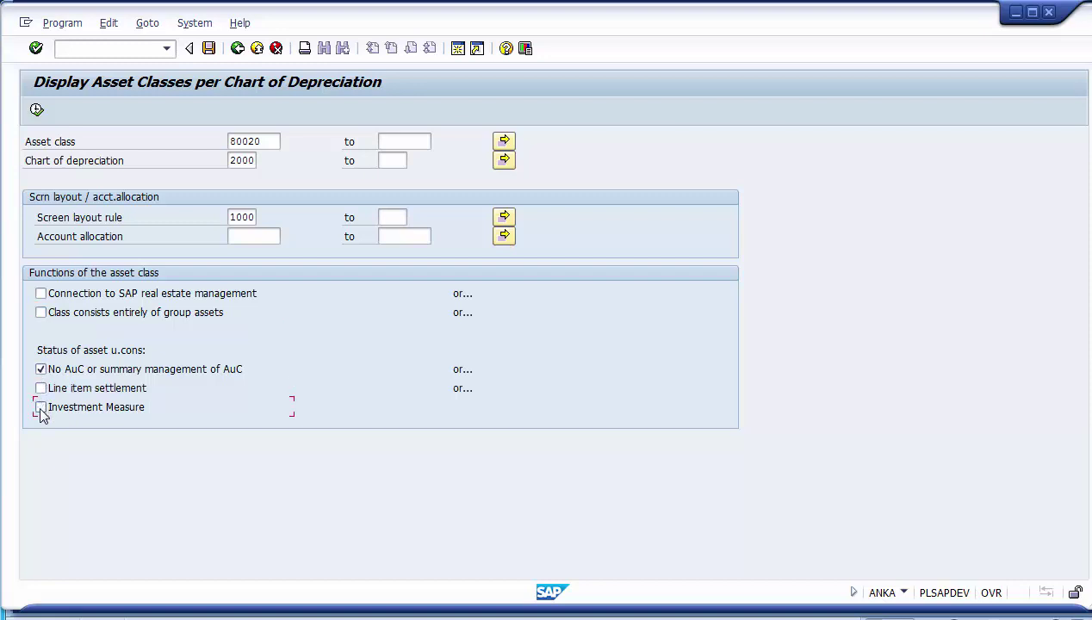
click(86, 377)
click(87, 377)
click(35, 110)
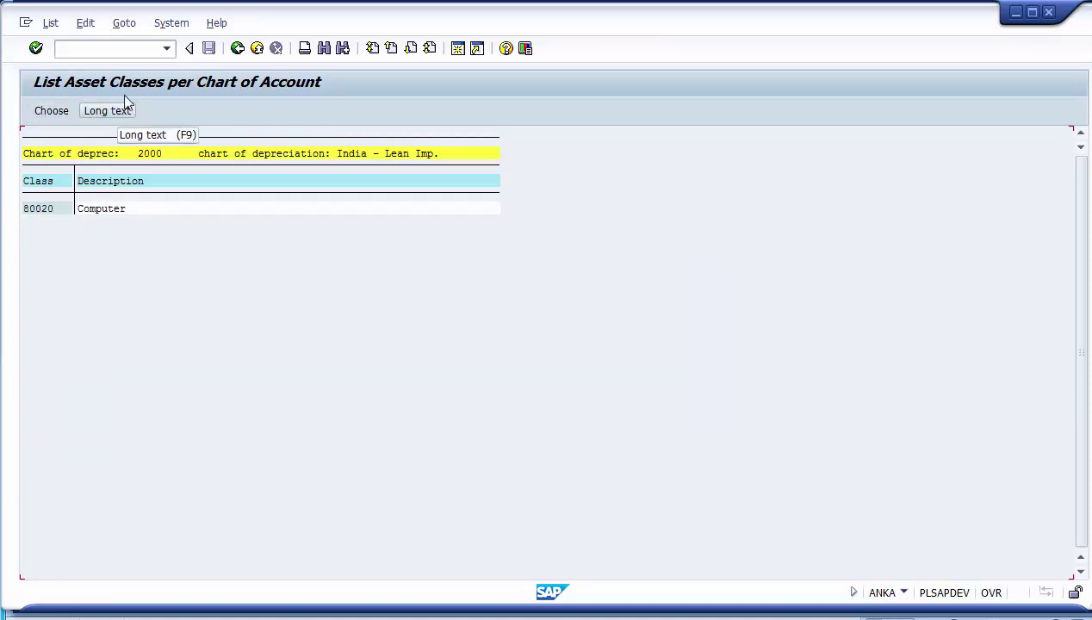
Examine the listed asset class and its chart of depreciation in the report, and return to the selection screen.
click(91, 211)
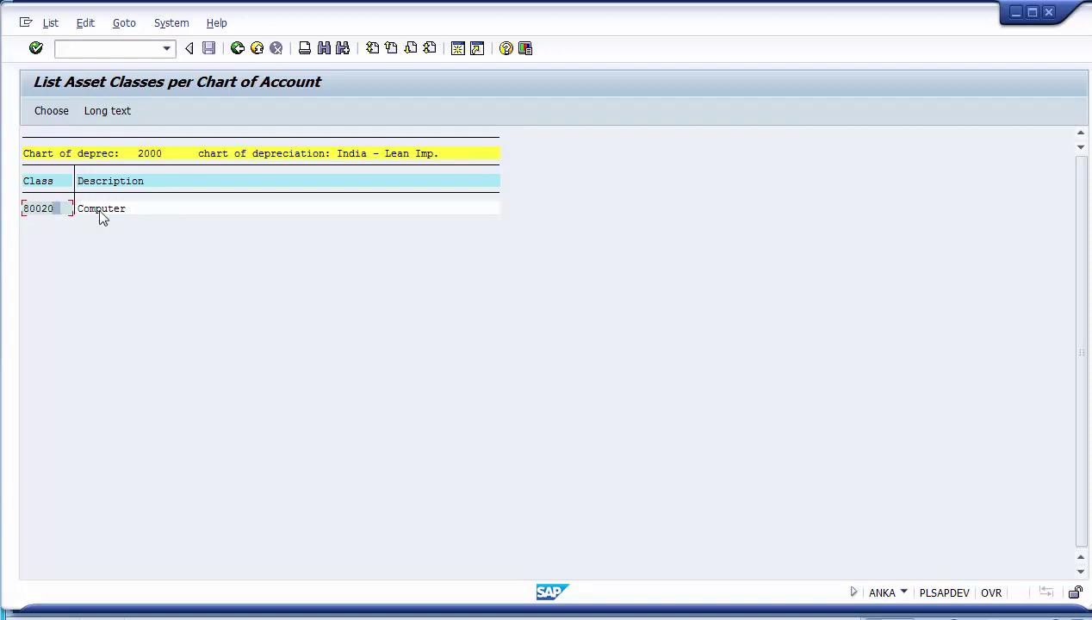
click(57, 211)
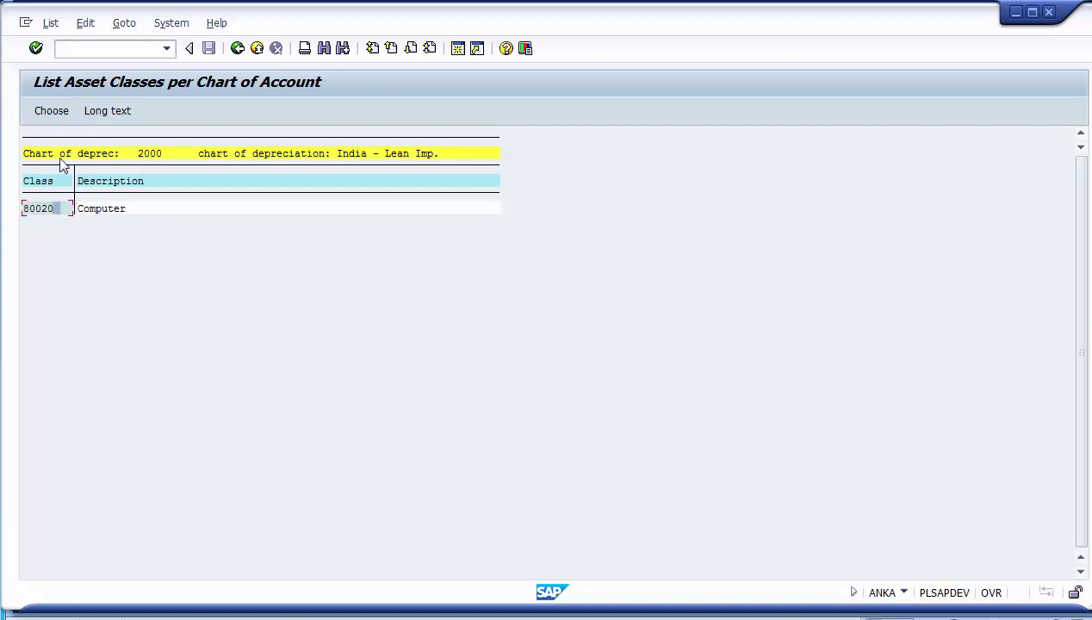
click(140, 157)
click(348, 161)
click(412, 157)
click(93, 210)
click(146, 155)
click(104, 210)
click(39, 212)
click(92, 211)
click(238, 50)
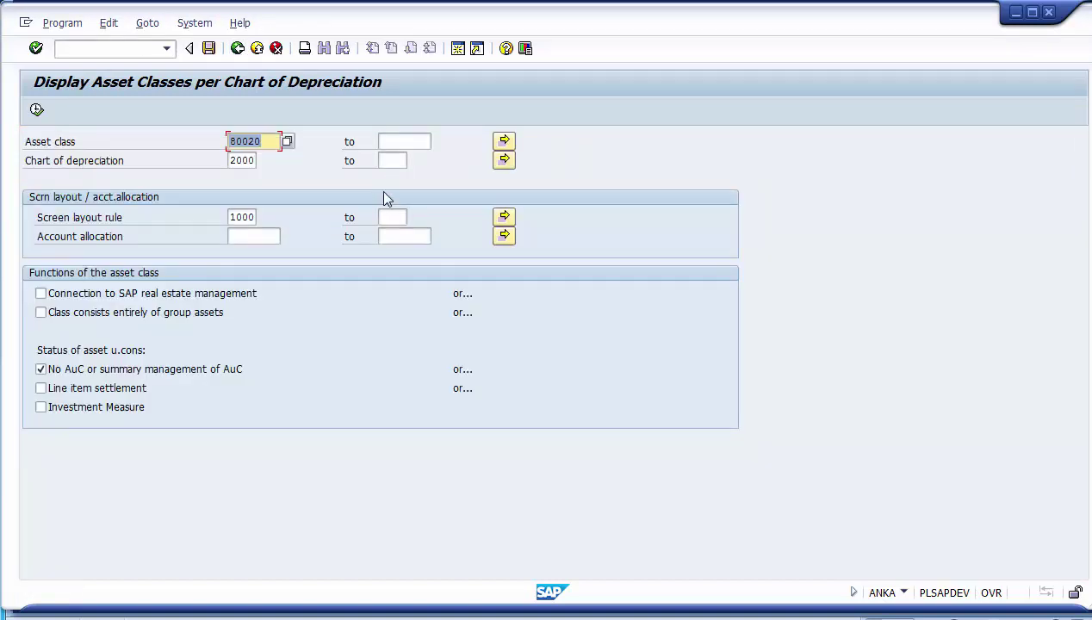
Extend the asset class range up to 80040, execute the report and return to the selection screen.
click(398, 143)
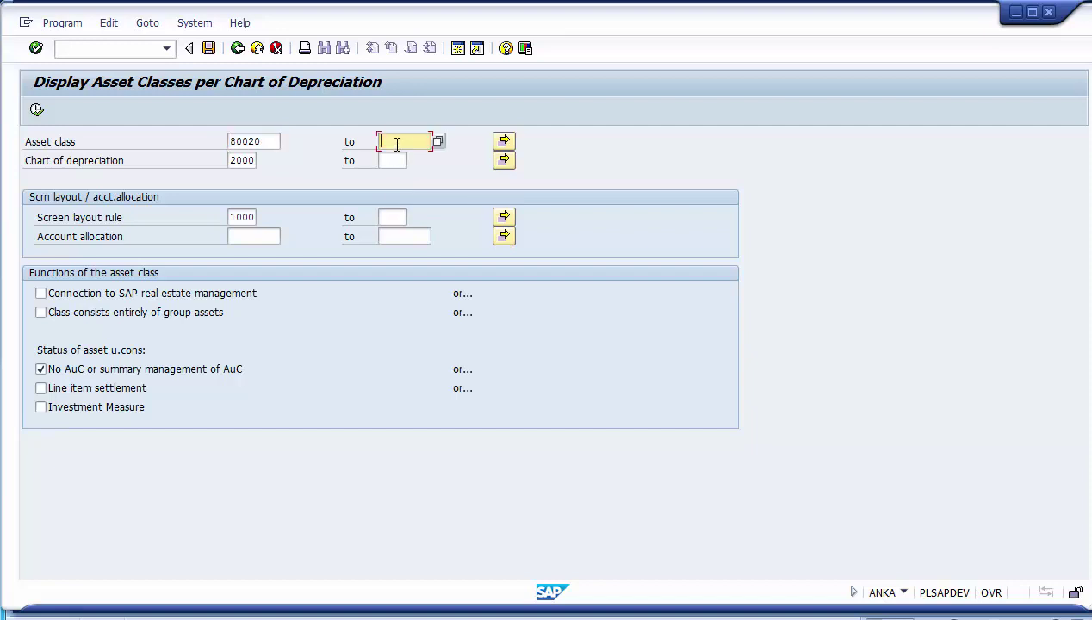
text(80040)
click(36, 110)
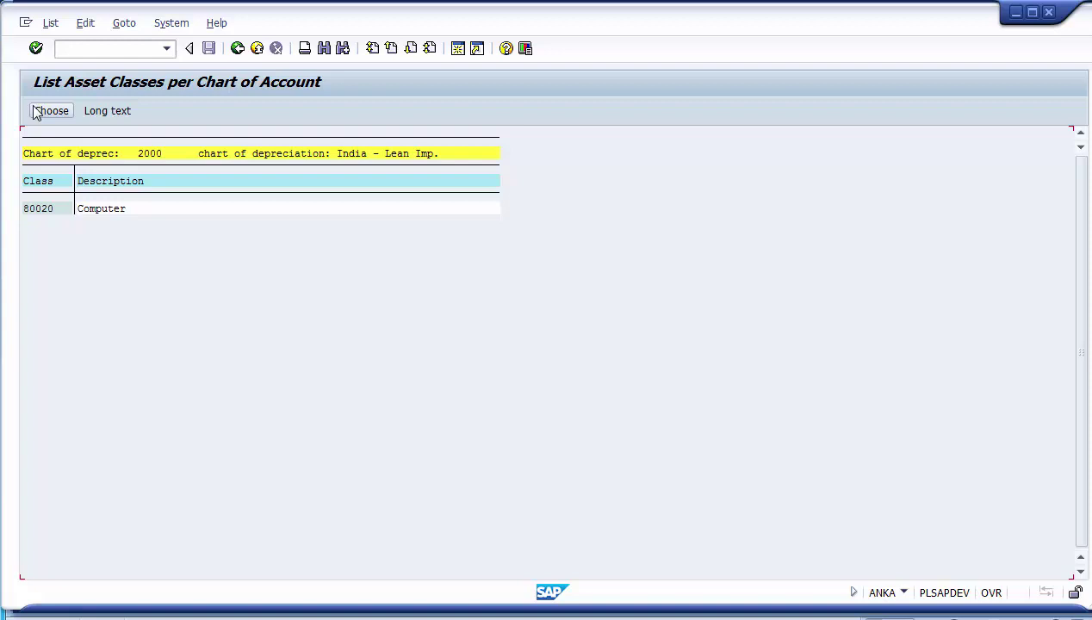
click(237, 48)
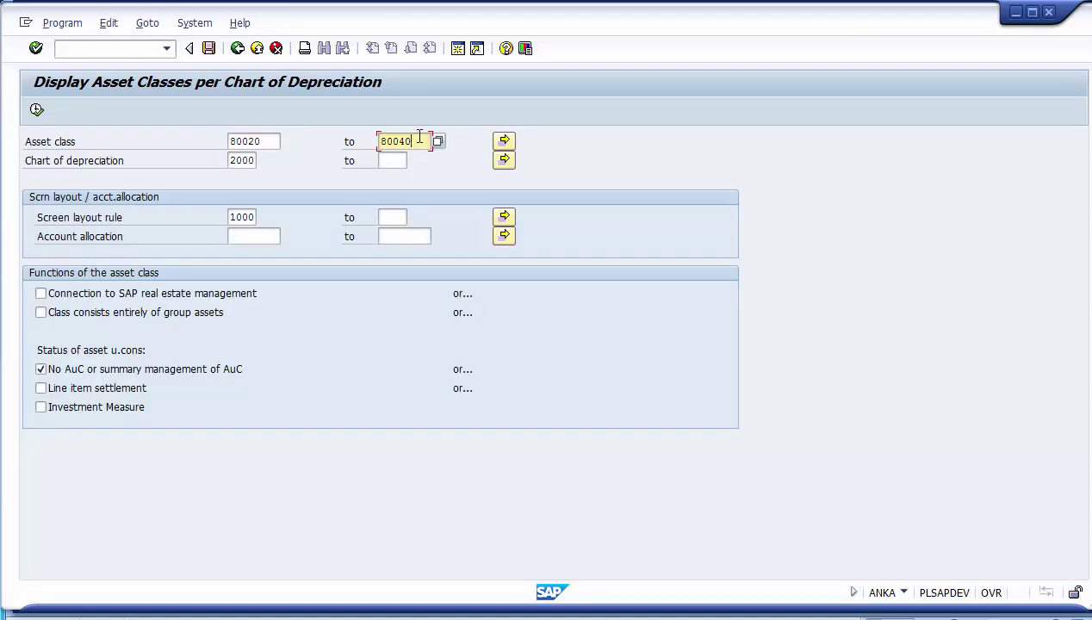
Clear the upper limit of the asset class range, rerun the report and go back to the activity list.
key(BackSpace)
key(BackSpace)
key(BackSpace)
key(BackSpace)
key(BackSpace)
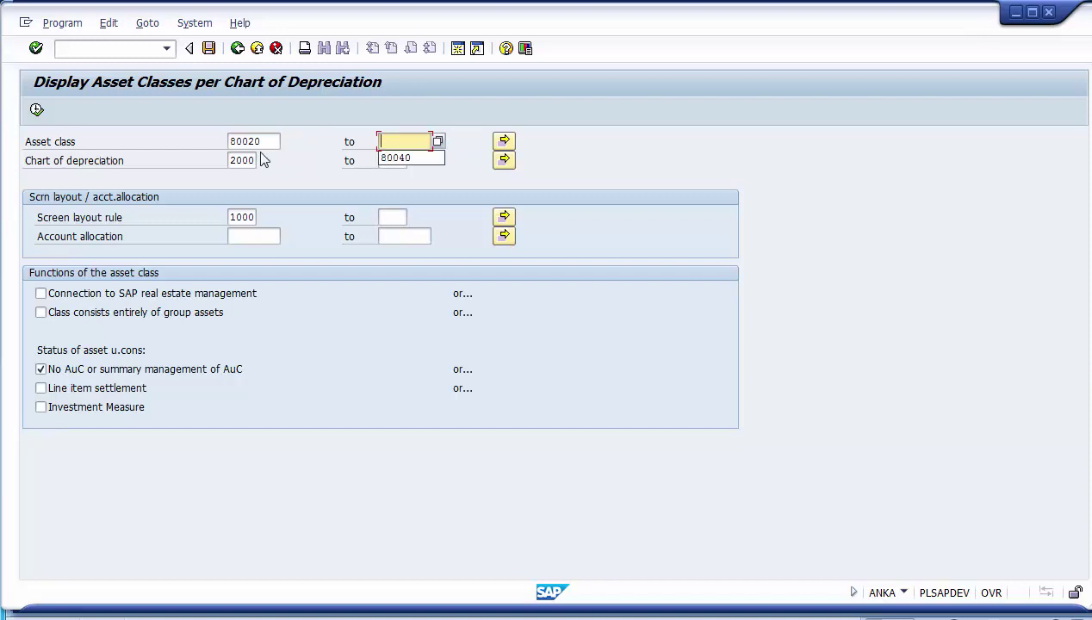
click(37, 110)
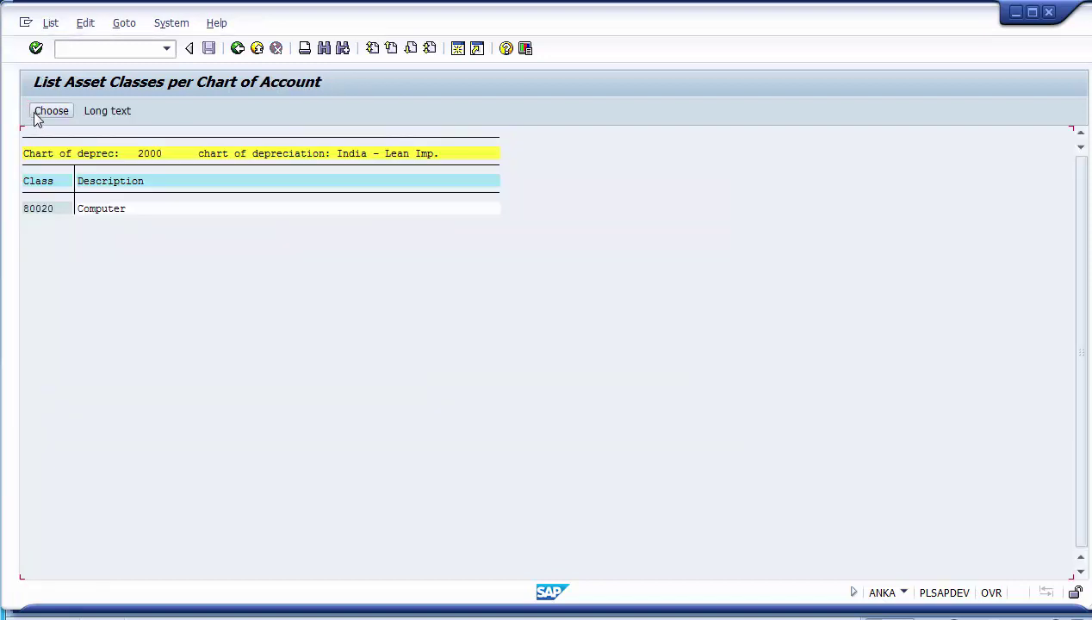
click(238, 49)
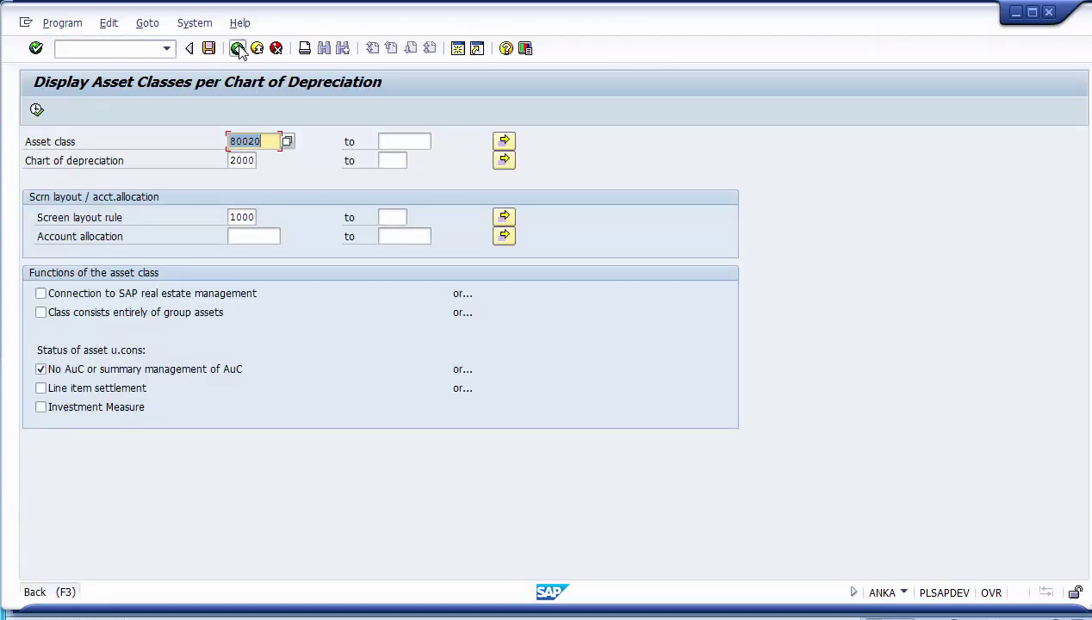
click(238, 49)
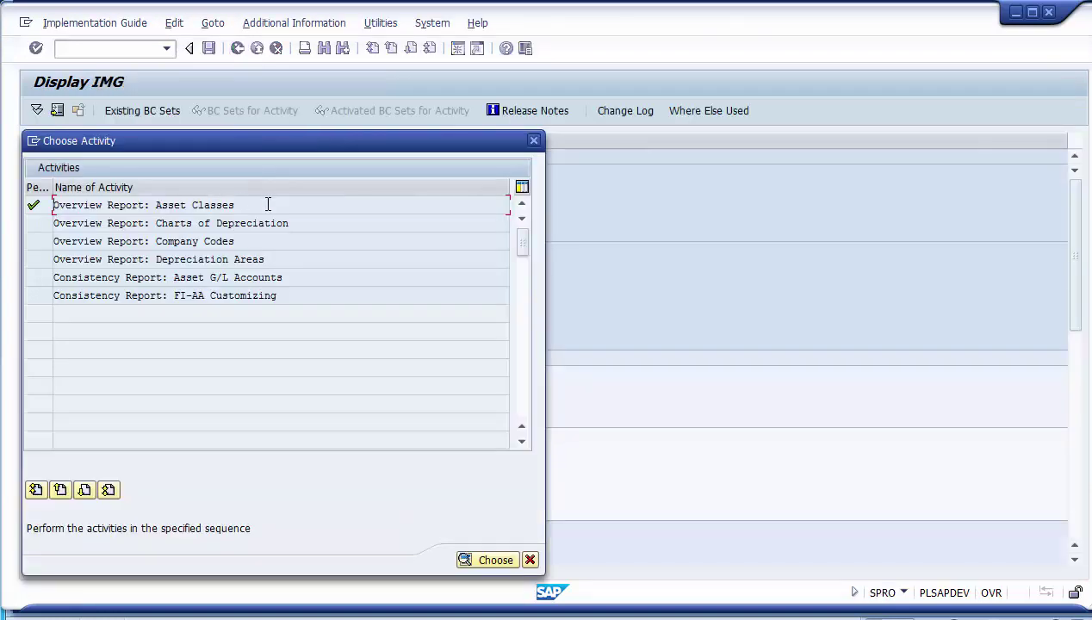
Open the Charts of Depreciation overview report from the consistency check activities.
double_click(253, 205)
drag(207, 205, 234, 205)
drag(40, 197, 32, 195)
drag(309, 223, 60, 230)
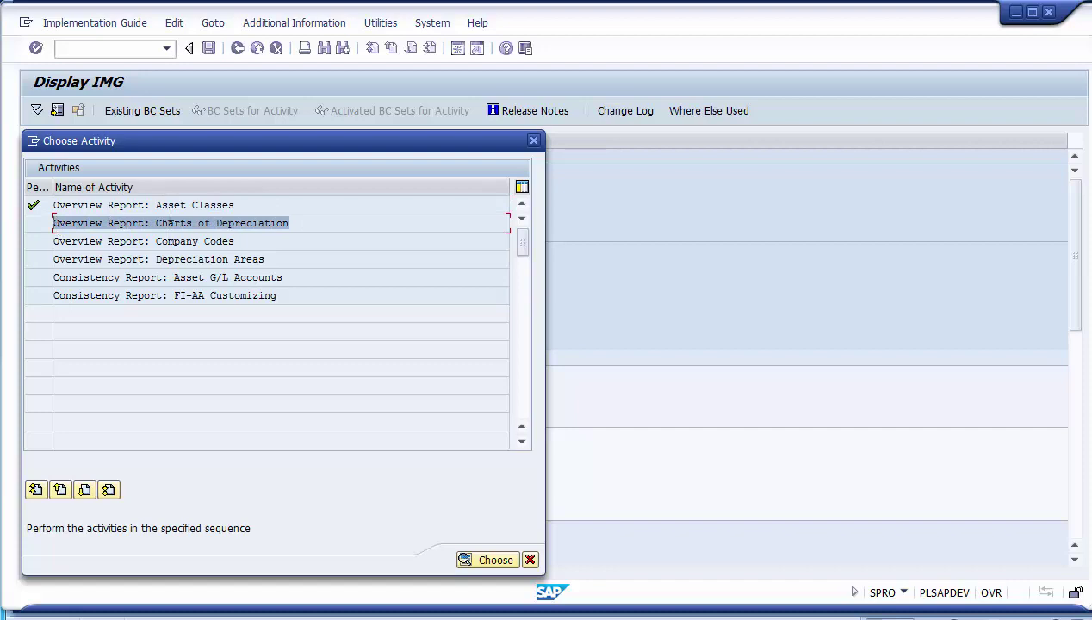
click(260, 223)
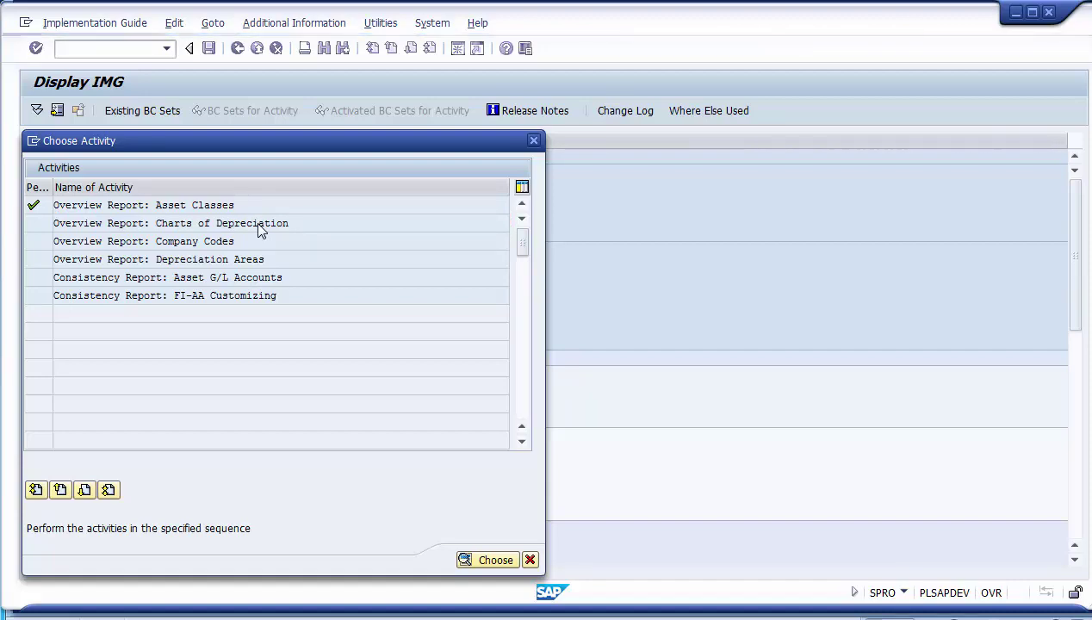
double_click(259, 225)
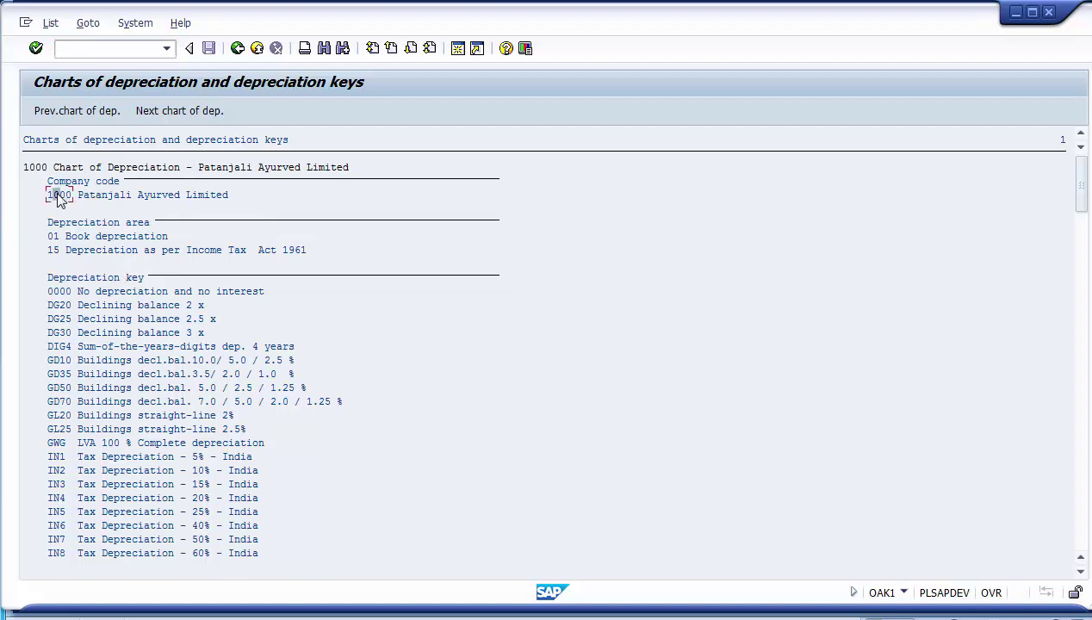
Review the depreciation areas and depreciation keys of chart of depreciation 1000.
click(52, 240)
key(Page_Down)
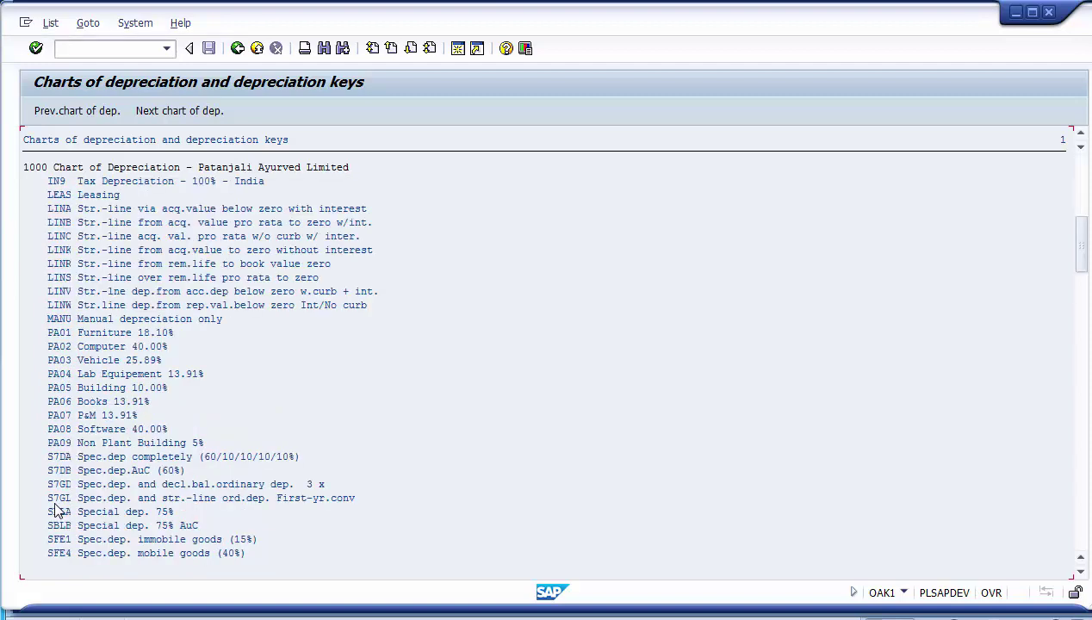
key(Page_Down)
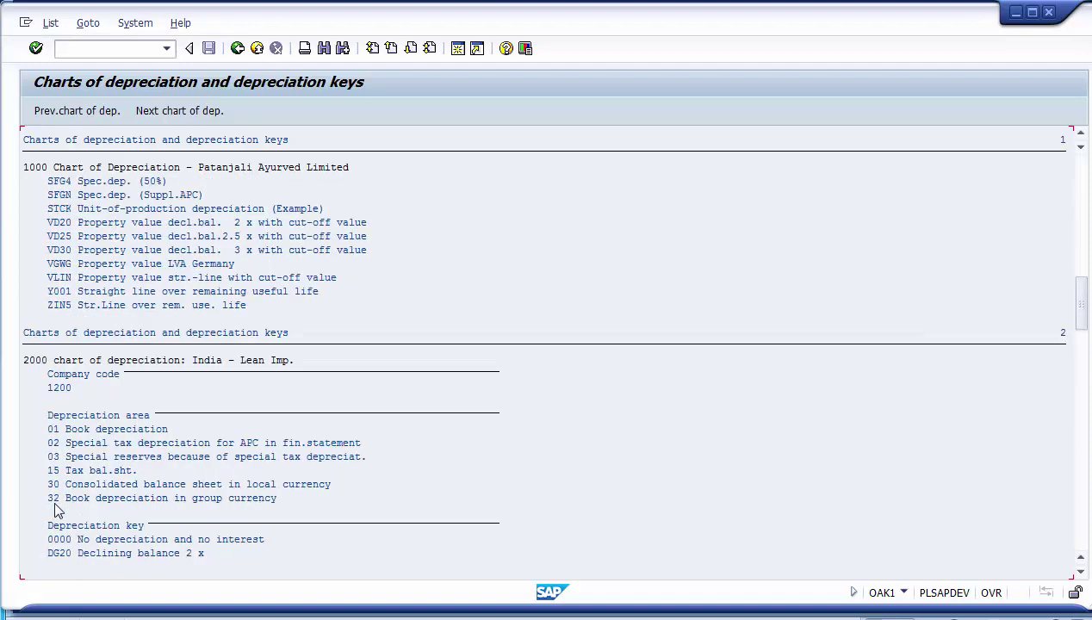
Examine chart of depreciation 2000, its assigned company code and its depreciation areas.
click(26, 363)
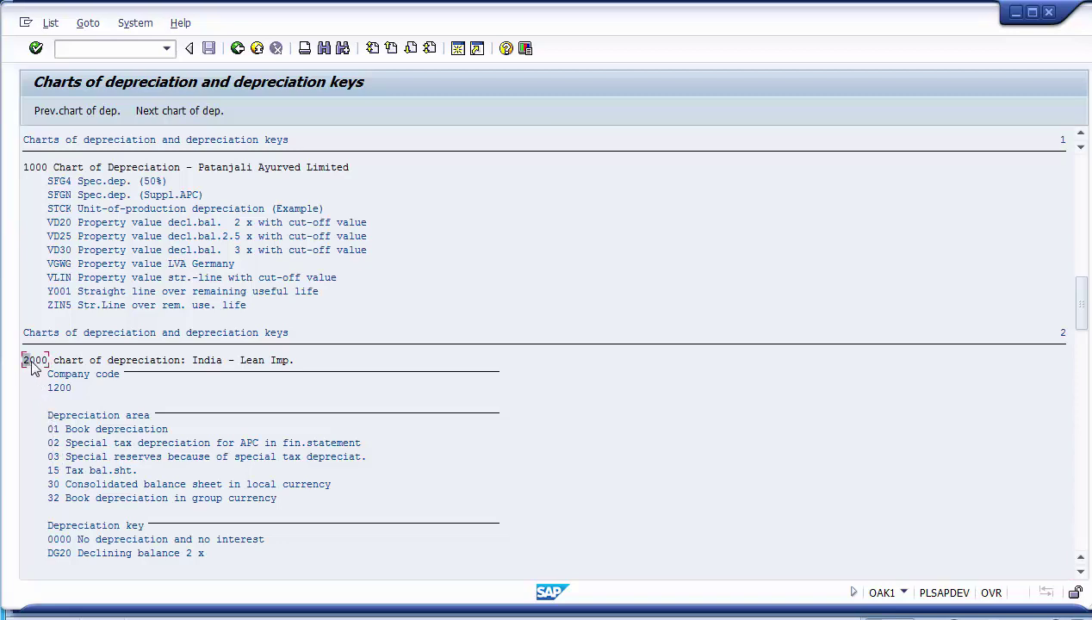
click(77, 362)
click(98, 362)
click(207, 362)
click(255, 362)
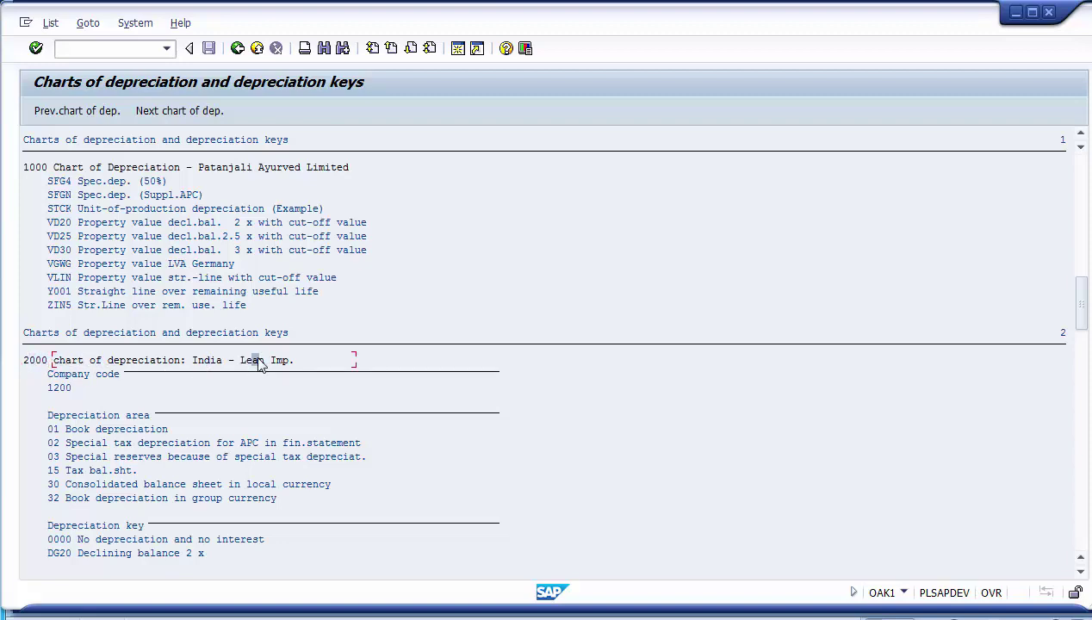
click(51, 389)
click(68, 389)
click(49, 415)
click(51, 429)
click(52, 443)
click(52, 456)
click(52, 471)
click(53, 498)
click(53, 485)
click(52, 471)
click(53, 456)
click(53, 444)
click(52, 430)
click(51, 443)
click(52, 456)
click(52, 470)
Review the depreciation keys listed under chart of depreciation 2000 through to the end of its section.
click(59, 540)
click(53, 526)
click(59, 554)
drag(1081, 312, 1083, 349)
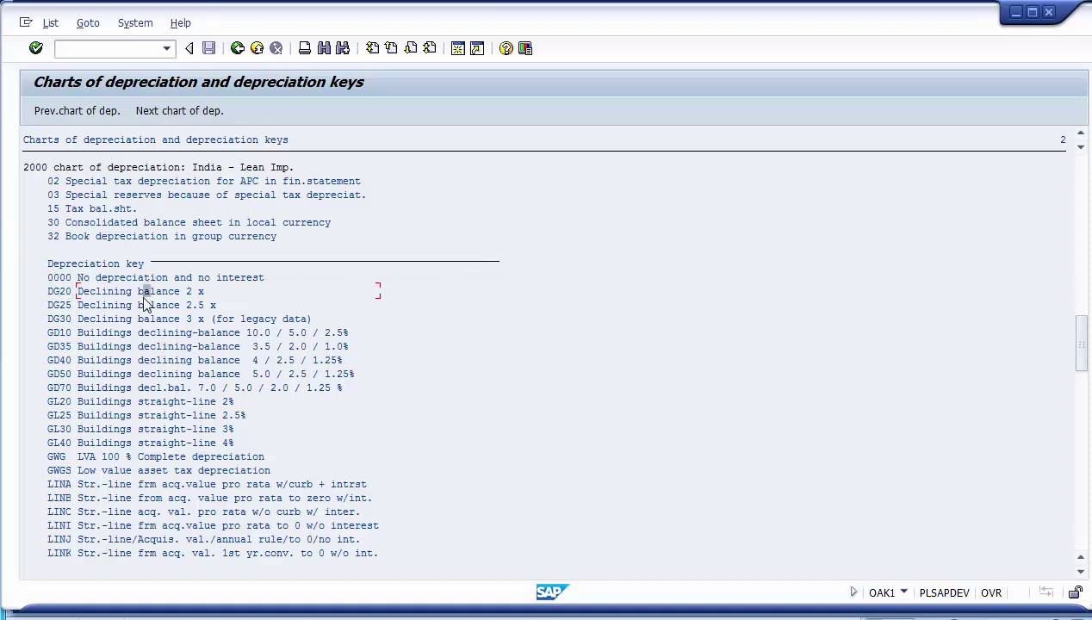
click(141, 375)
key(Down)
key(Down)
key(Down)
key(Down)
key(Down)
key(Down)
key(Down)
key(Down)
key(Down)
key(Down)
drag(1081, 347, 1081, 403)
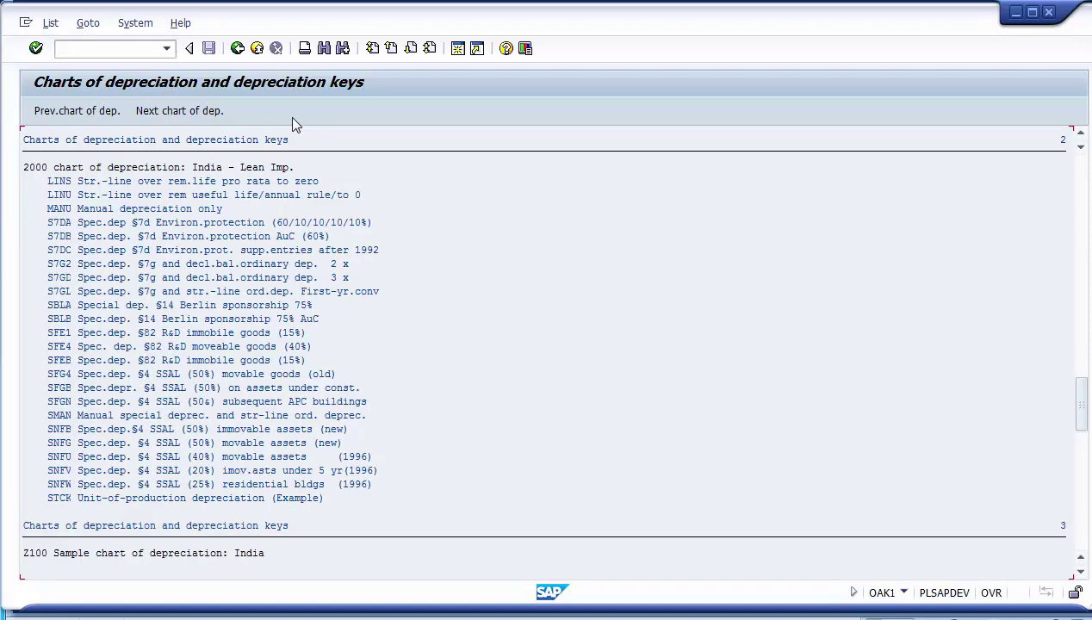
Open the Company Codes overview report and look over the entries for company codes 0001 and 1000.
click(239, 49)
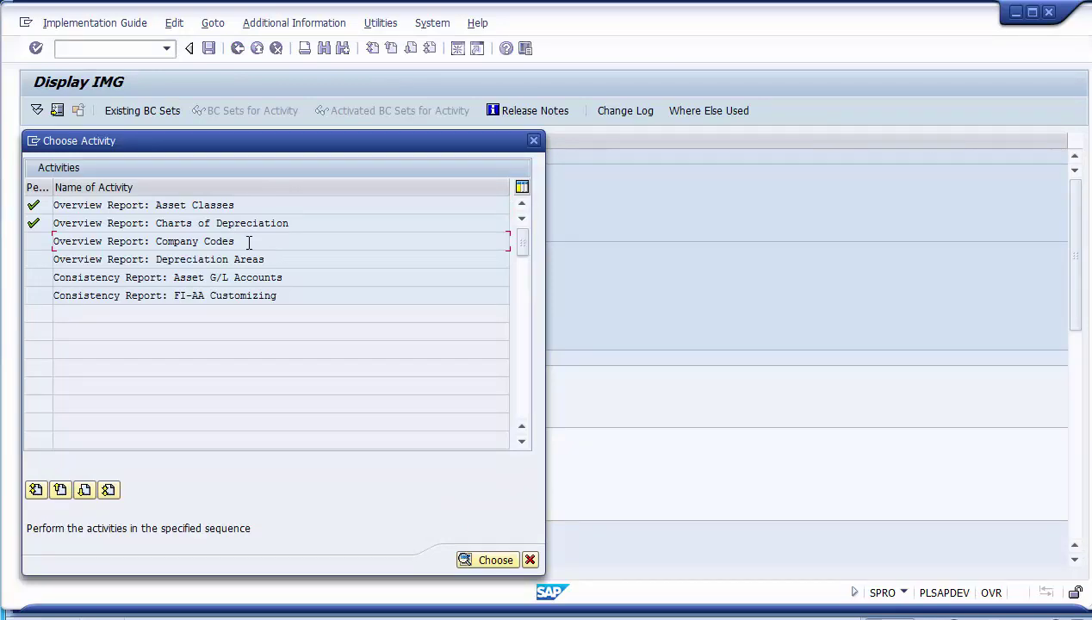
double_click(179, 242)
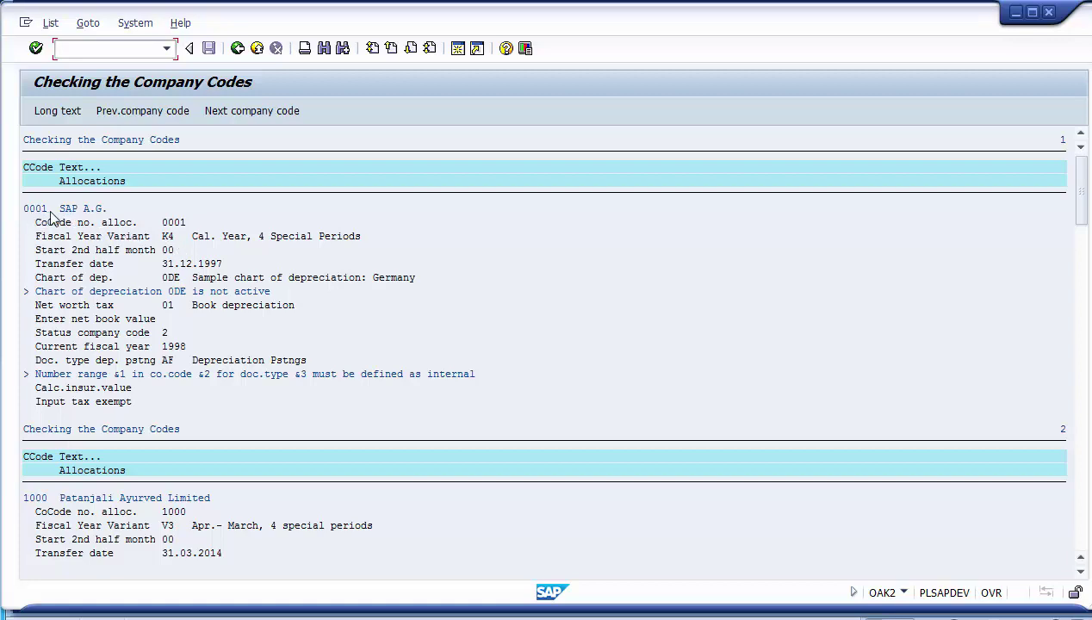
click(86, 211)
click(36, 498)
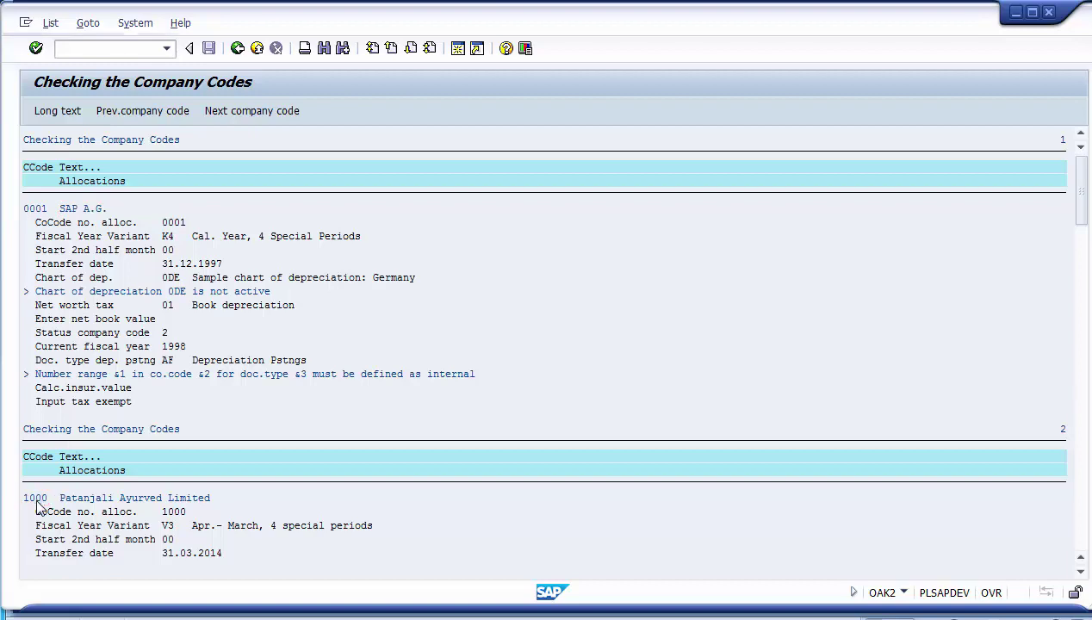
scroll(39, 508, down, 5)
click(29, 428)
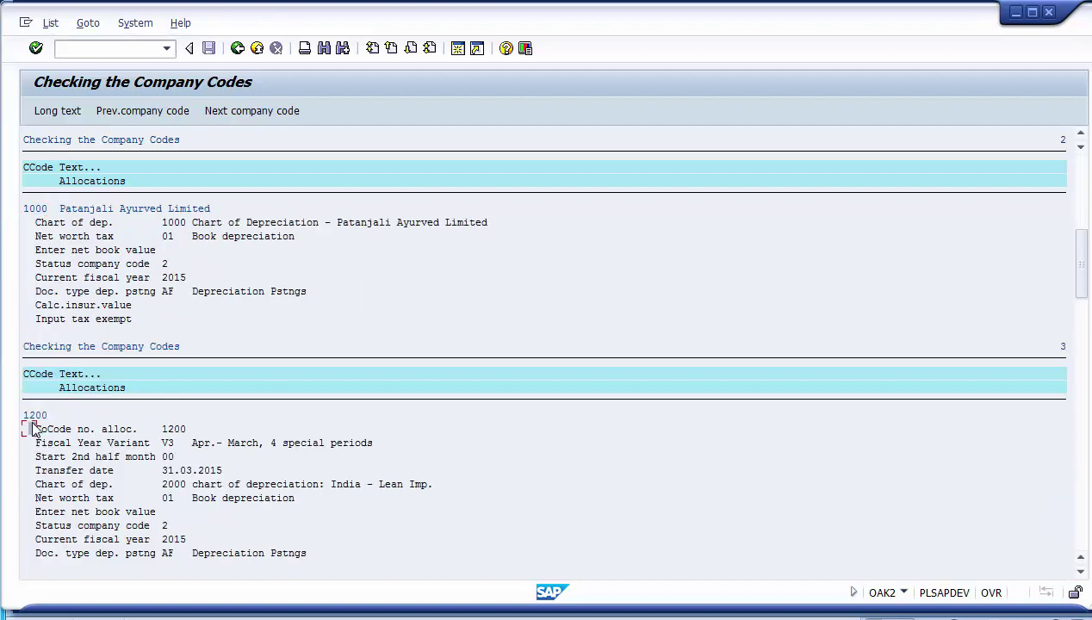
Find the start of company code 1200's section in the Company Codes overview report.
drag(1077, 279, 1071, 417)
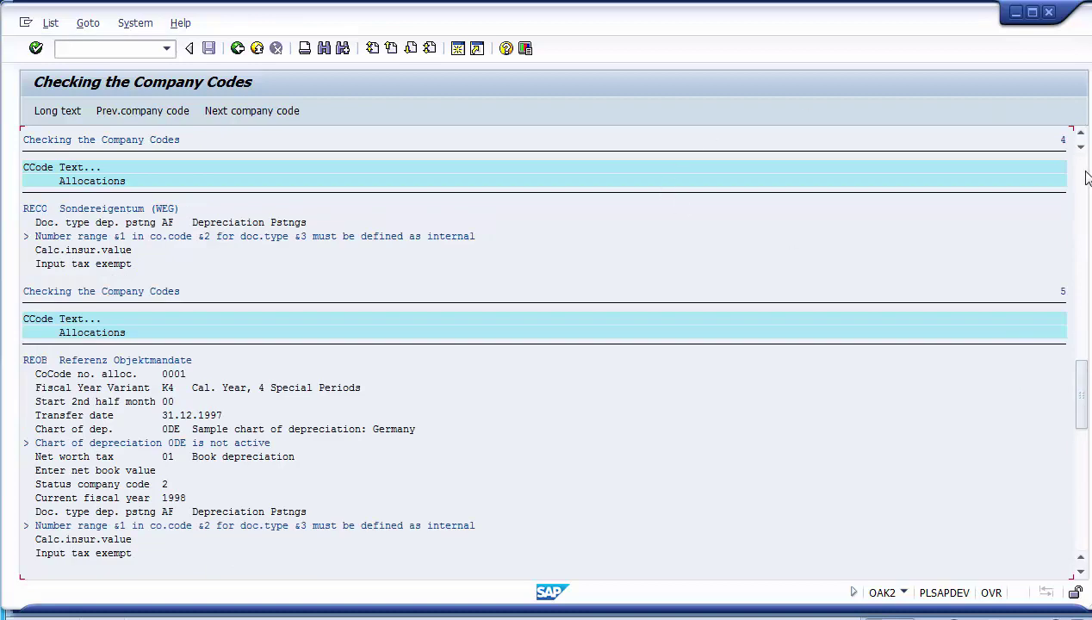
scroll(588, 246, up, 5)
click(29, 210)
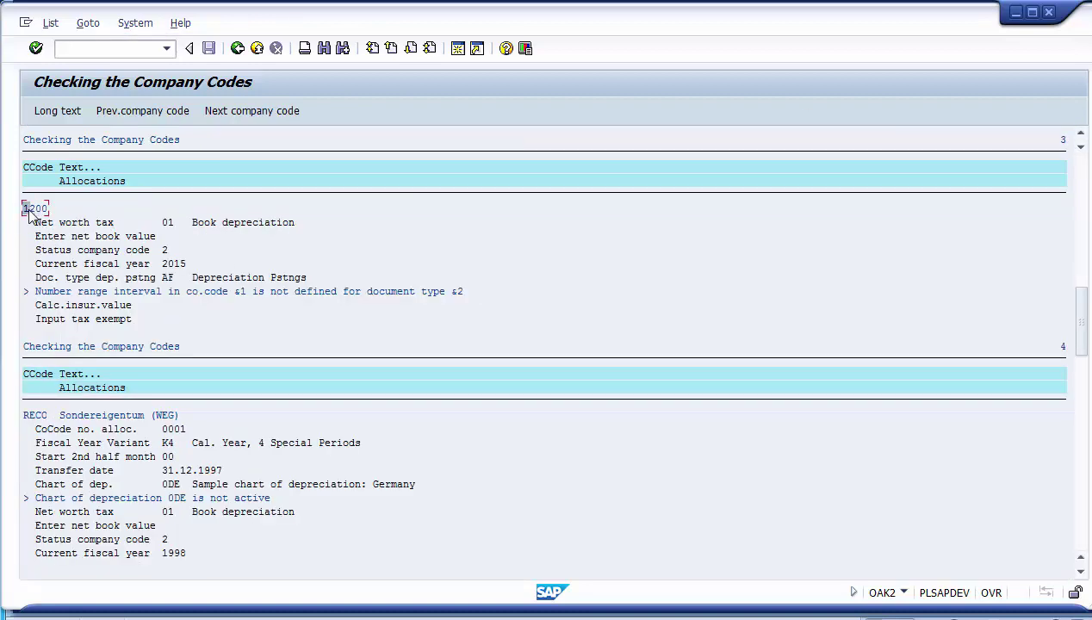
click(1082, 140)
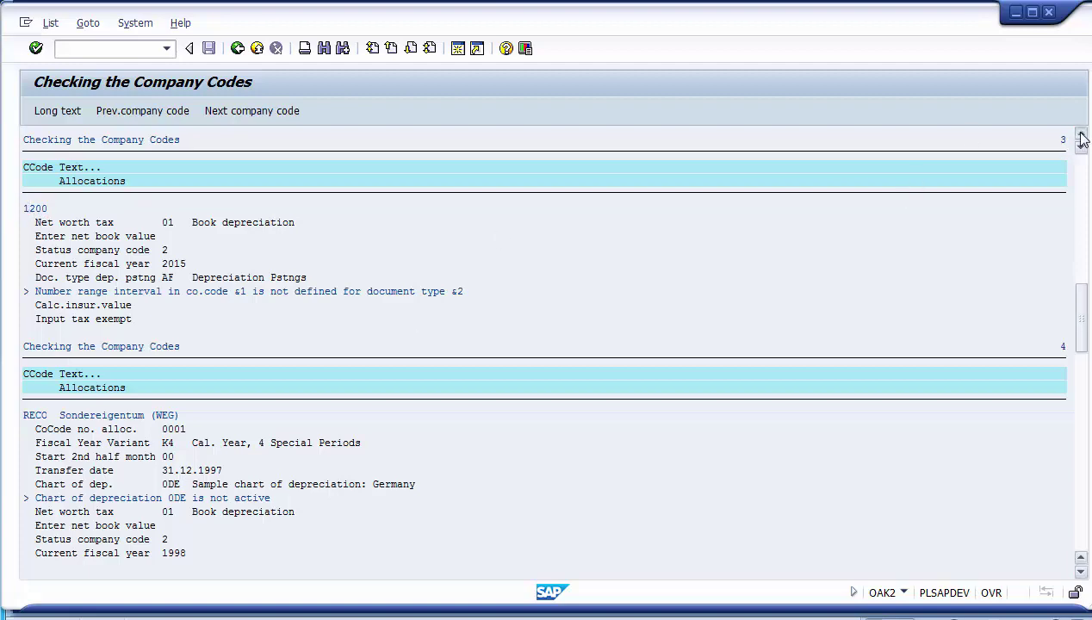
click(1082, 139)
click(1082, 139)
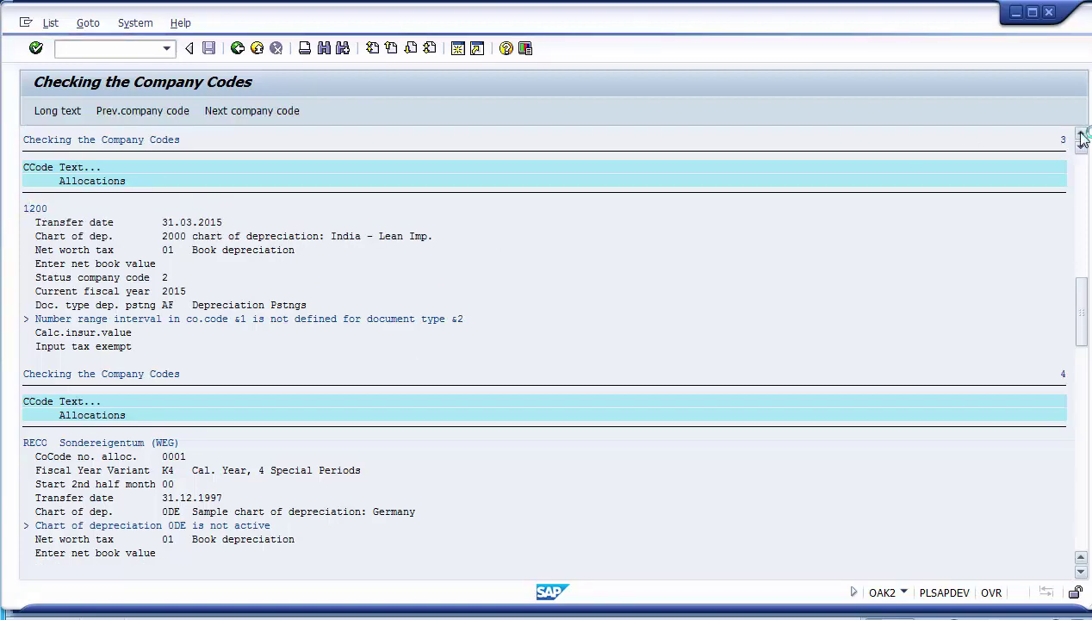
click(1082, 139)
click(1083, 139)
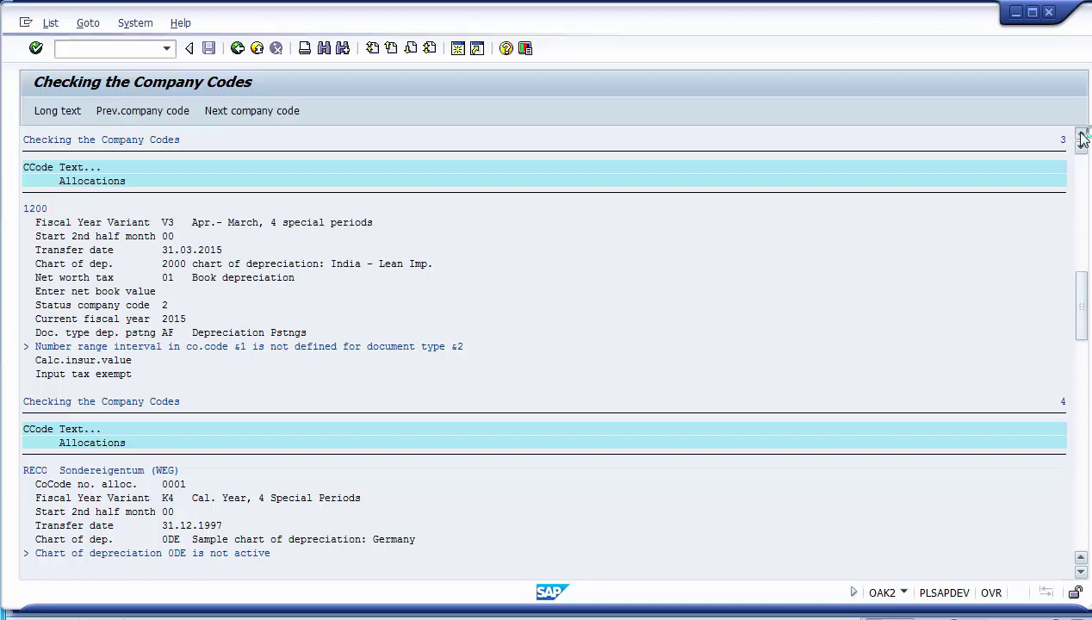
click(1082, 139)
click(1082, 140)
click(1082, 140)
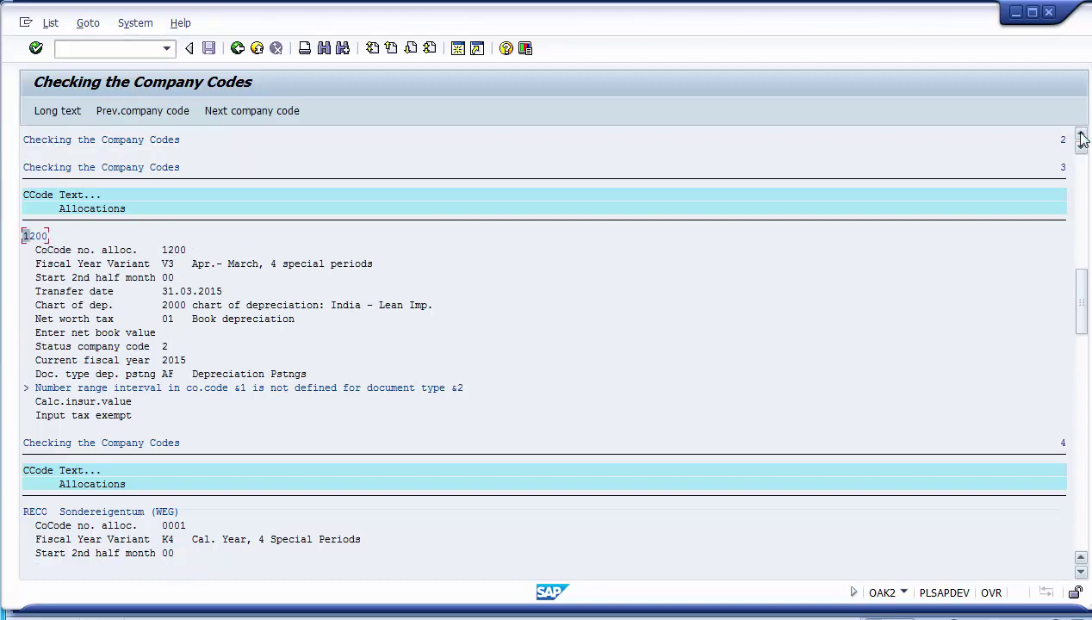
Check the company code number allocation and fiscal year variant of company code 1200.
click(52, 237)
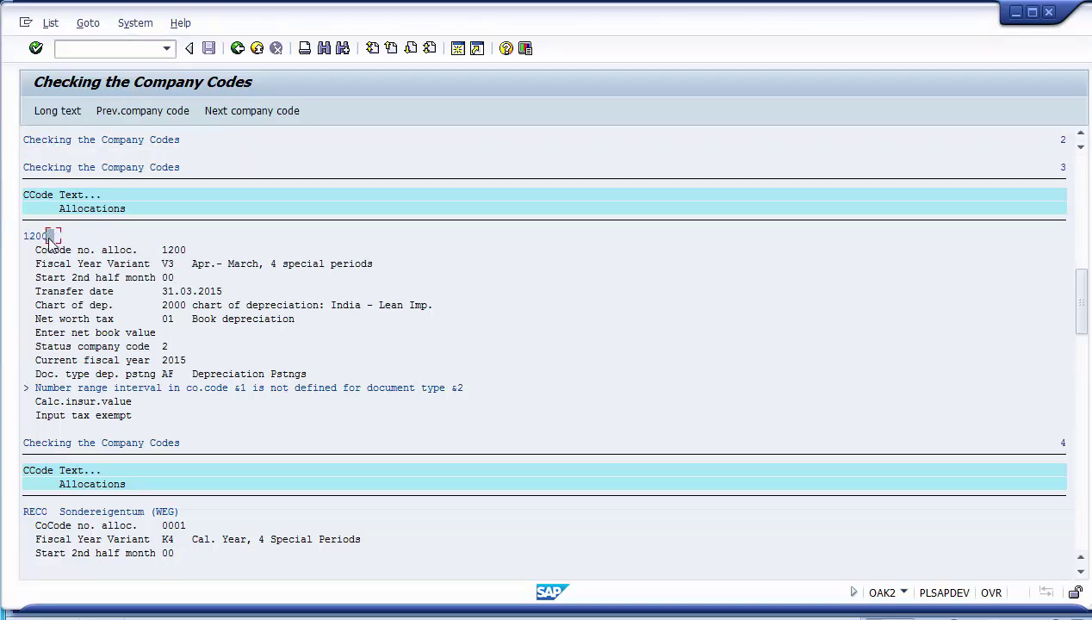
click(52, 250)
click(85, 250)
click(168, 250)
click(81, 264)
click(166, 265)
click(236, 266)
click(170, 265)
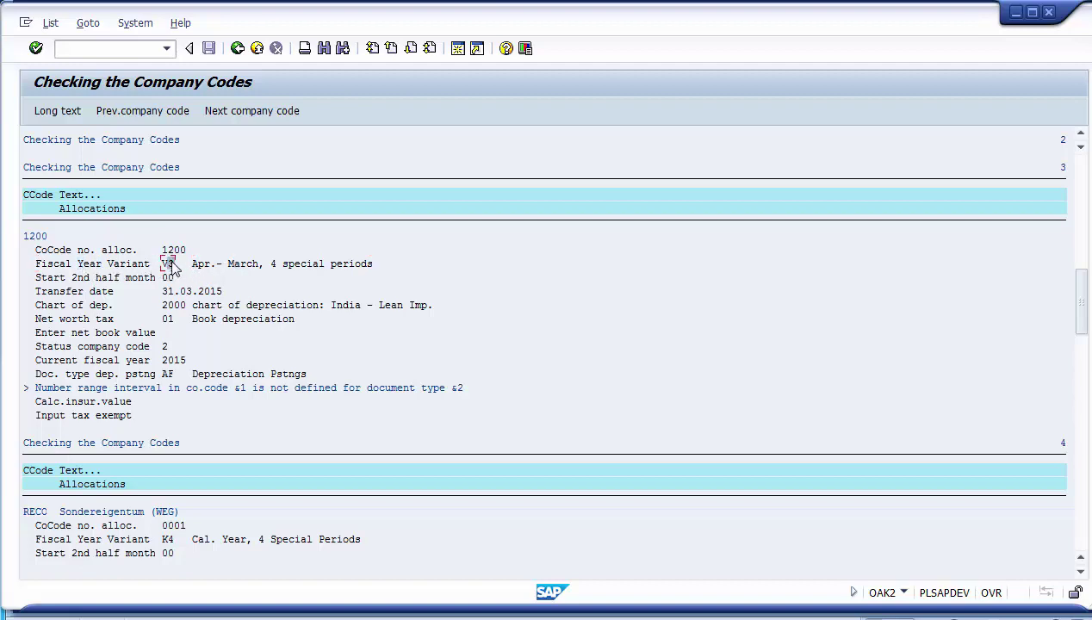
Check company code 1200's transfer date, chart of depreciation, net worth tax area and depreciation posting document type.
click(57, 292)
click(176, 293)
click(201, 293)
click(218, 293)
click(171, 310)
click(110, 319)
click(170, 319)
click(159, 375)
click(26, 524)
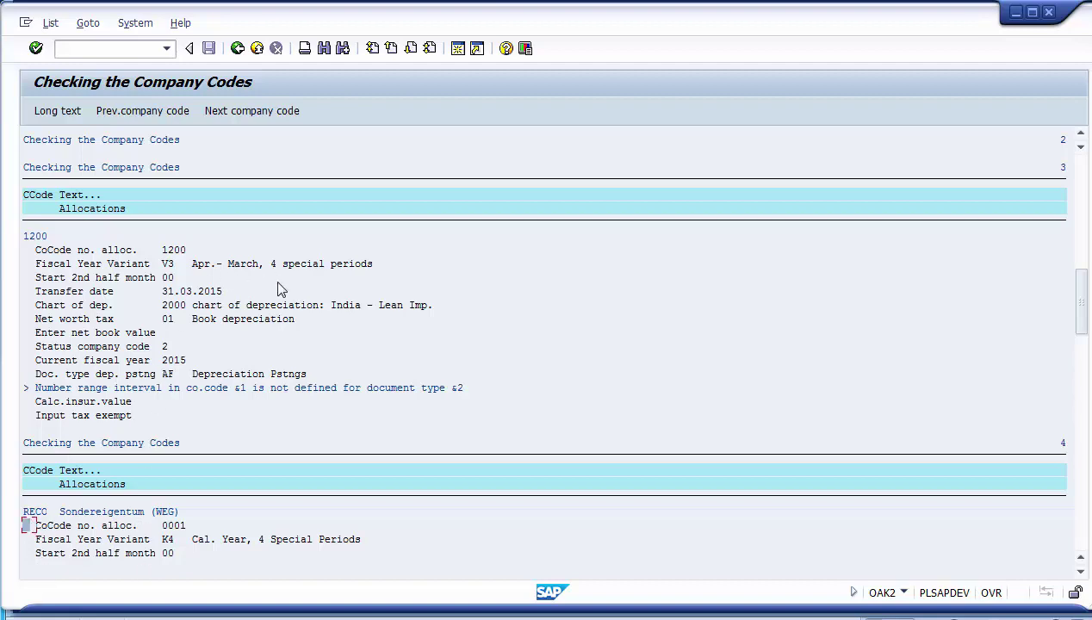
Return to the consistency check activities and open the Depreciation Areas overview report.
click(239, 50)
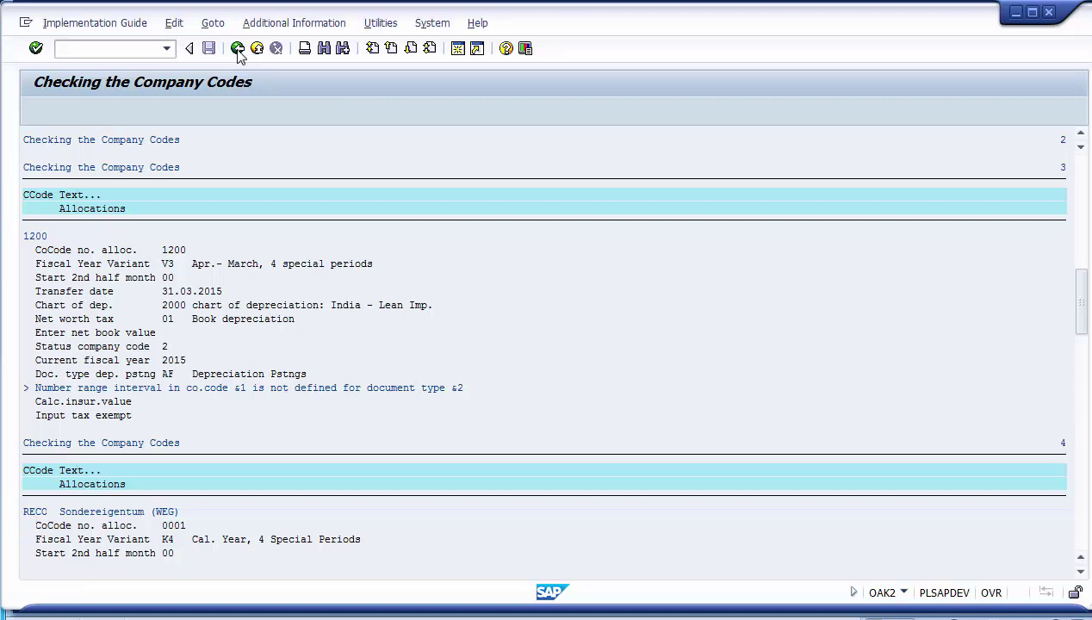
click(238, 49)
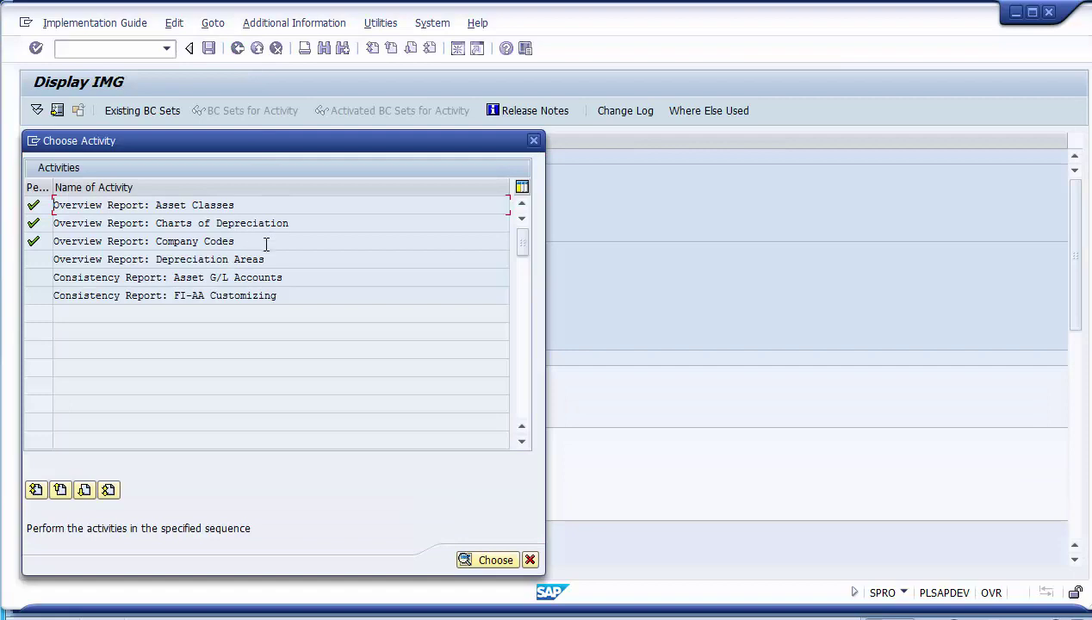
drag(266, 259, 151, 265)
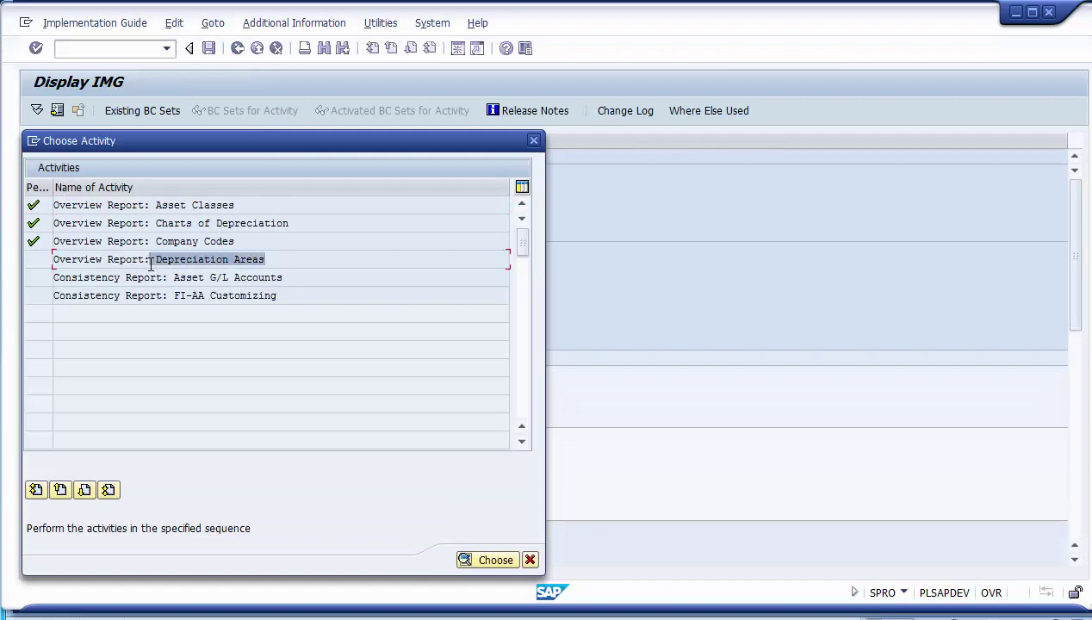
click(177, 262)
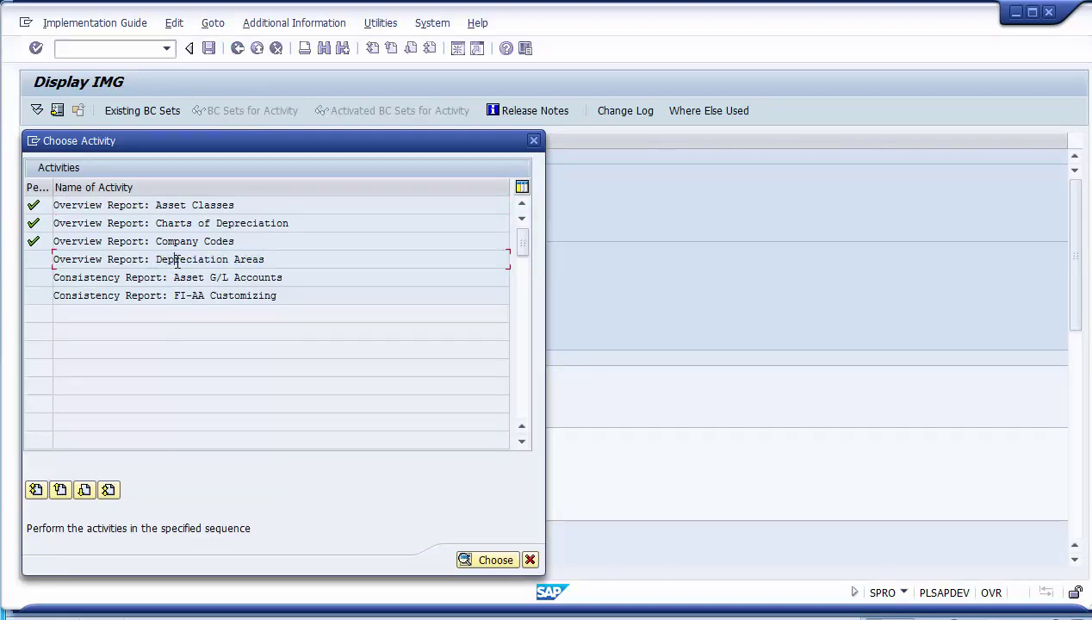
double_click(176, 262)
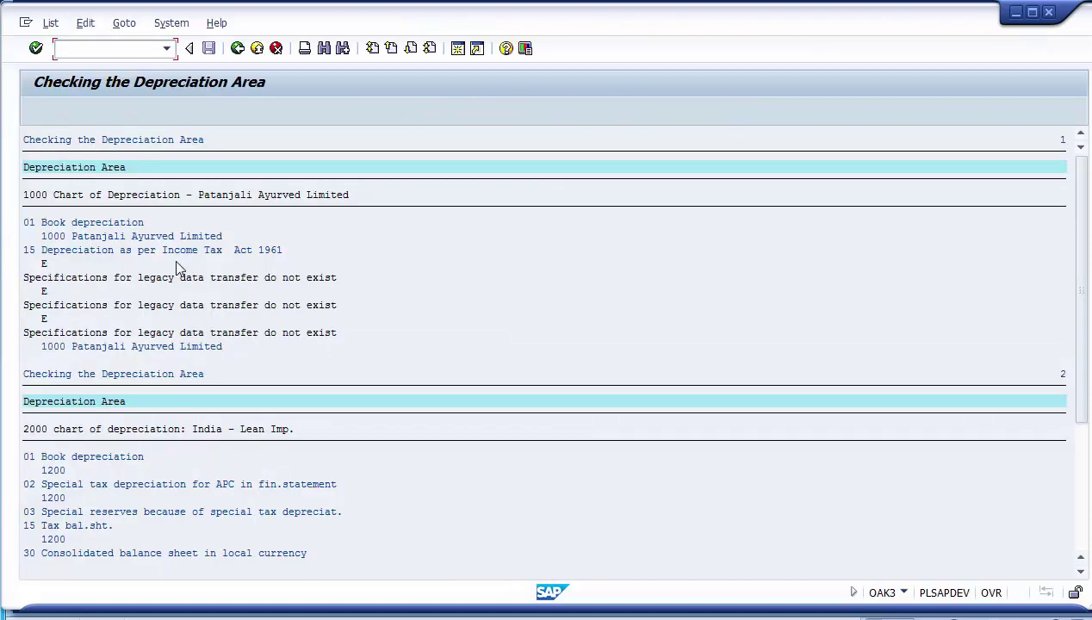
Examine chart of depreciation 1000 and its depreciation areas 01 and 15 in the report.
click(36, 196)
click(57, 197)
click(106, 196)
click(26, 196)
click(59, 196)
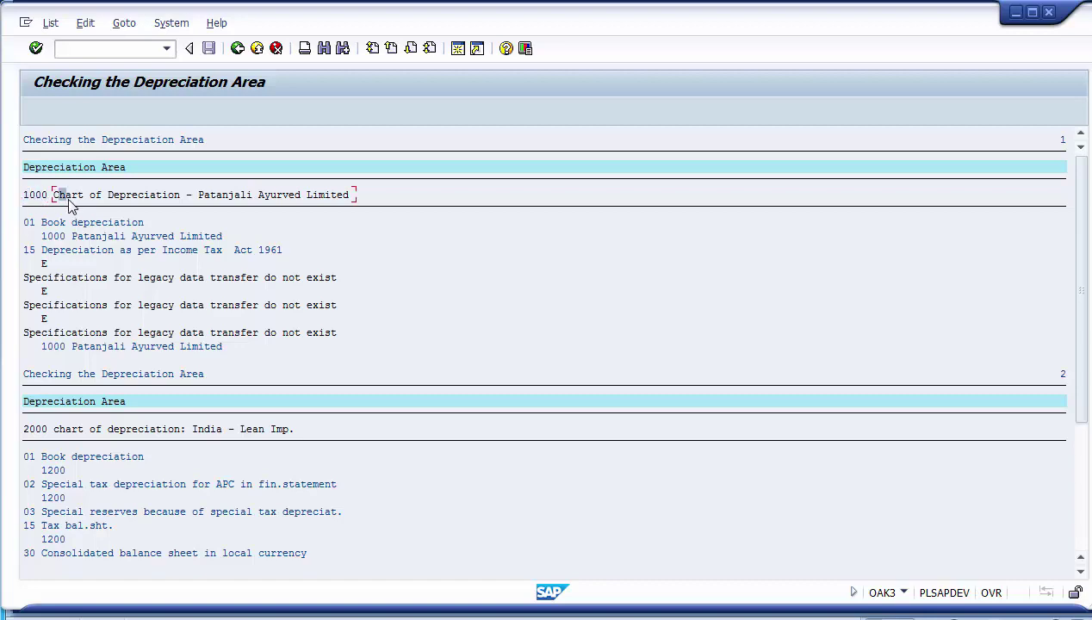
click(30, 226)
click(32, 250)
Examine chart of depreciation 2000 and its depreciation areas 01, 02, 03, 15 and 30.
click(24, 431)
click(86, 433)
click(69, 456)
click(68, 485)
click(66, 512)
click(62, 526)
click(58, 554)
Examine sample chart of depreciation Z100 and its depreciation areas 01, 30 and 32.
scroll(56, 545, down, 5)
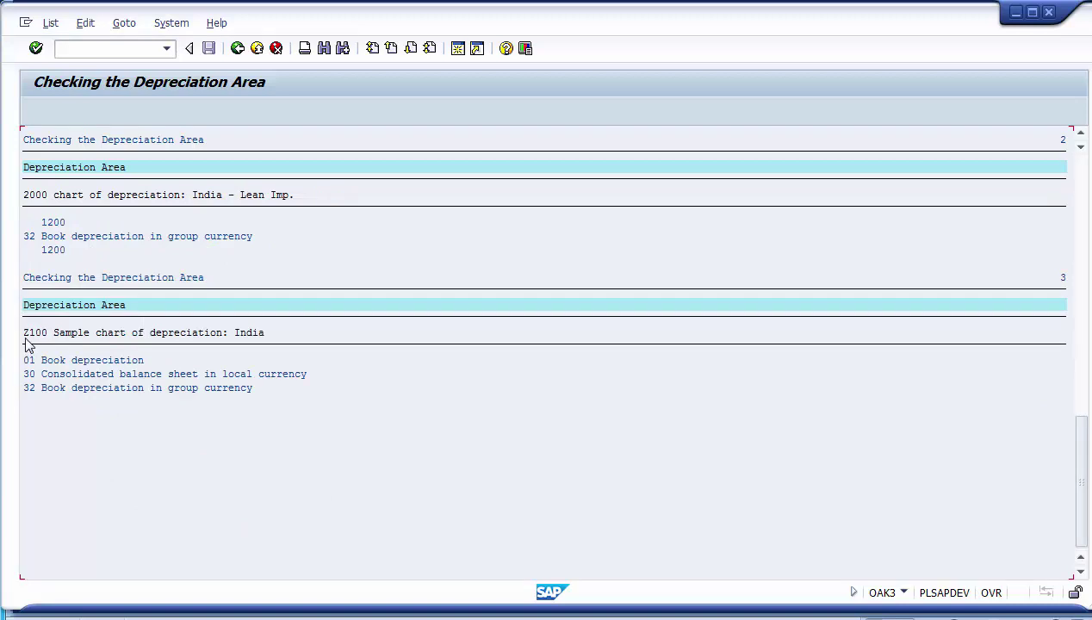
drag(26, 341, 47, 341)
click(86, 334)
click(62, 363)
click(49, 373)
click(53, 360)
click(55, 387)
Leave the report, open the Asset G/L Accounts consistency report and run it for company code 1200.
click(237, 48)
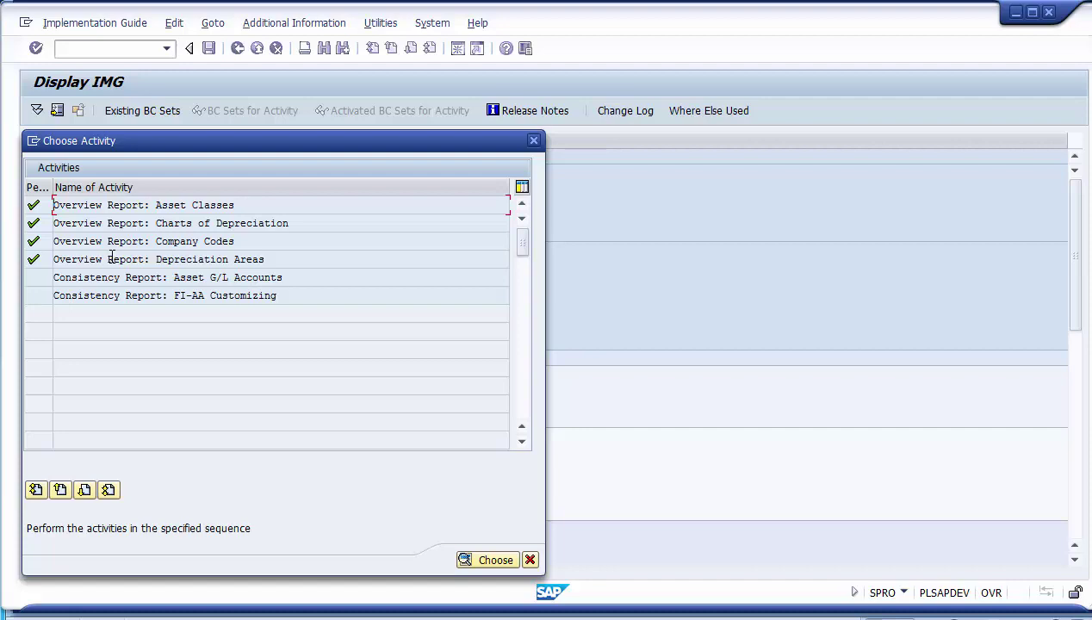
click(155, 276)
click(156, 290)
click(155, 279)
click(155, 294)
click(156, 279)
double_click(192, 276)
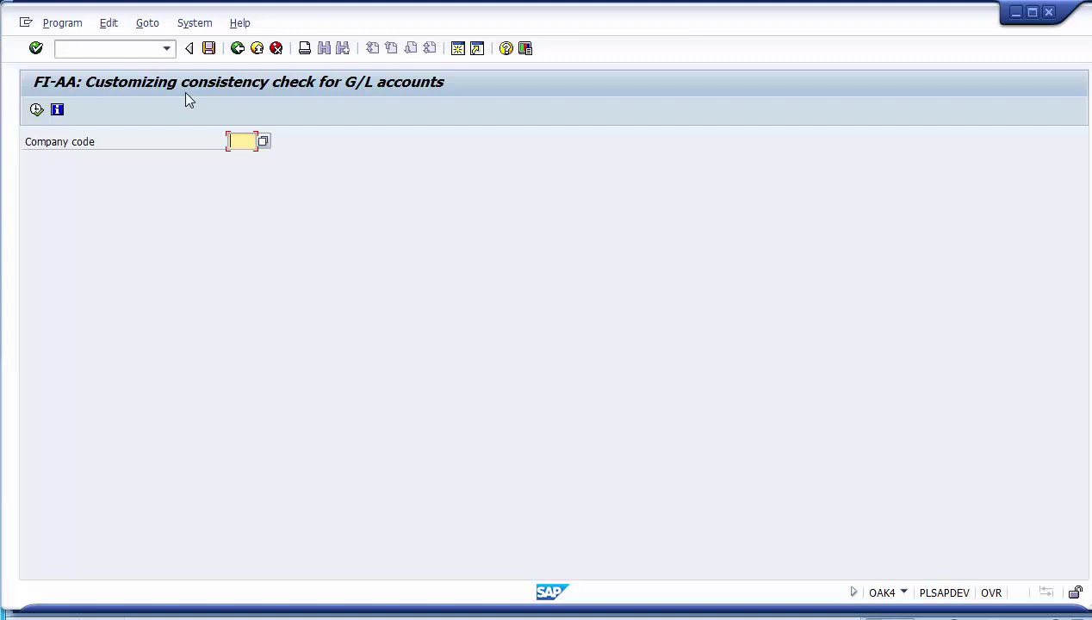
text(1200)
click(38, 114)
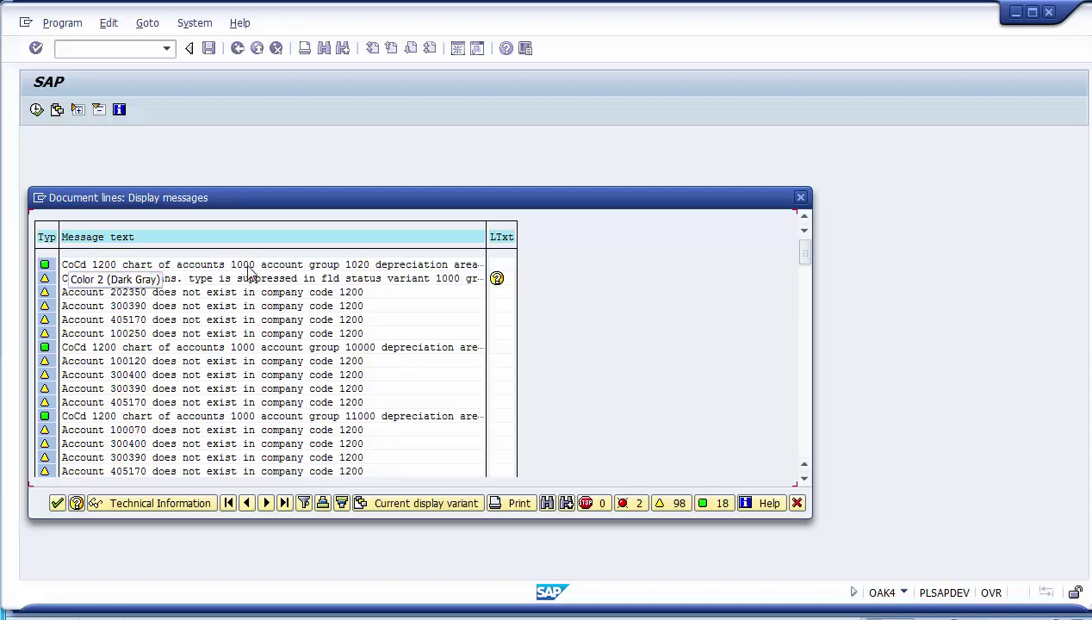
Review the check messages on G/L accounts under account groups 1020, 10000 and 11000 for company code 1200.
click(293, 267)
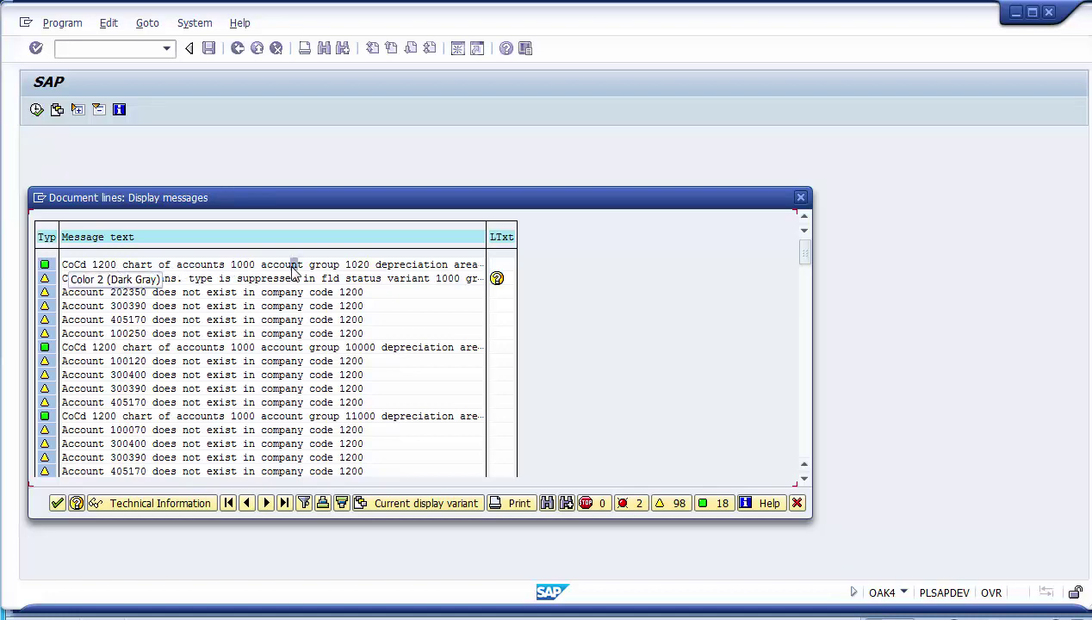
click(358, 267)
click(133, 292)
click(125, 320)
click(126, 334)
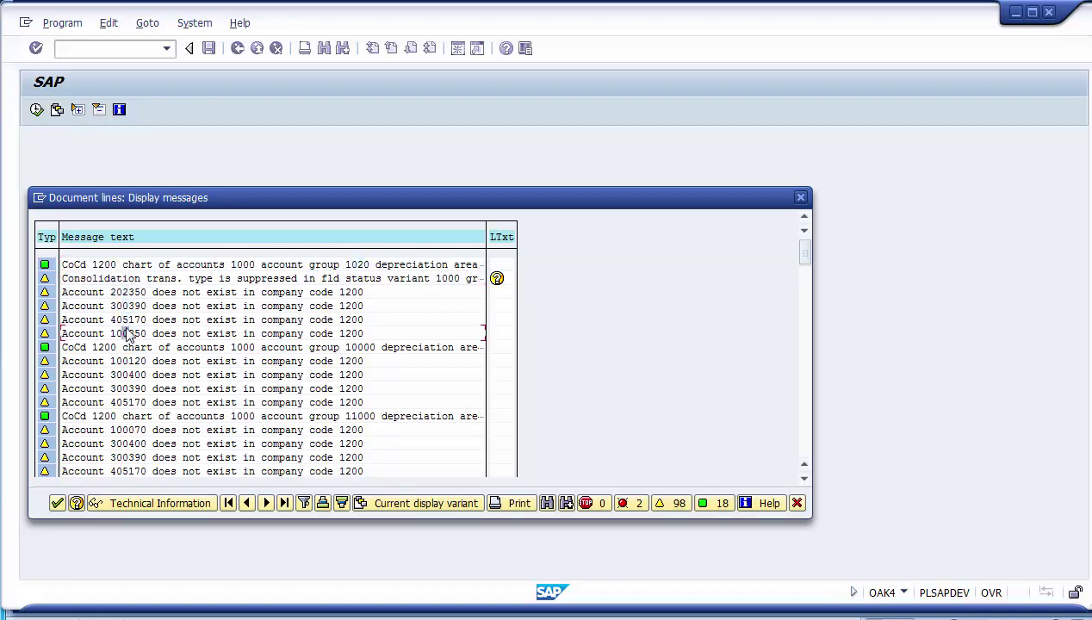
click(83, 293)
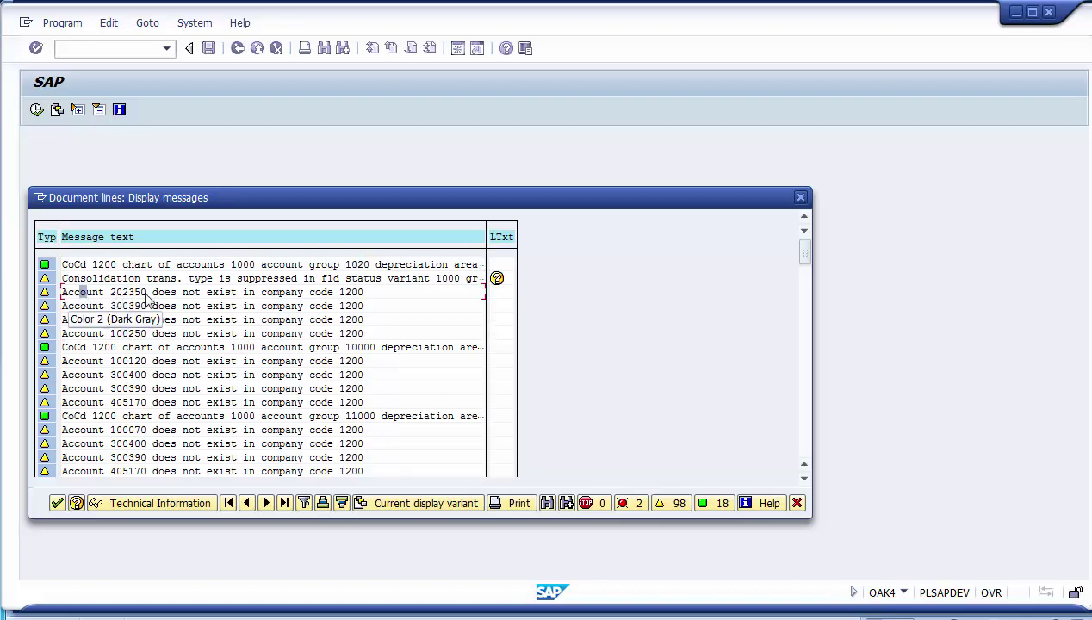
click(90, 293)
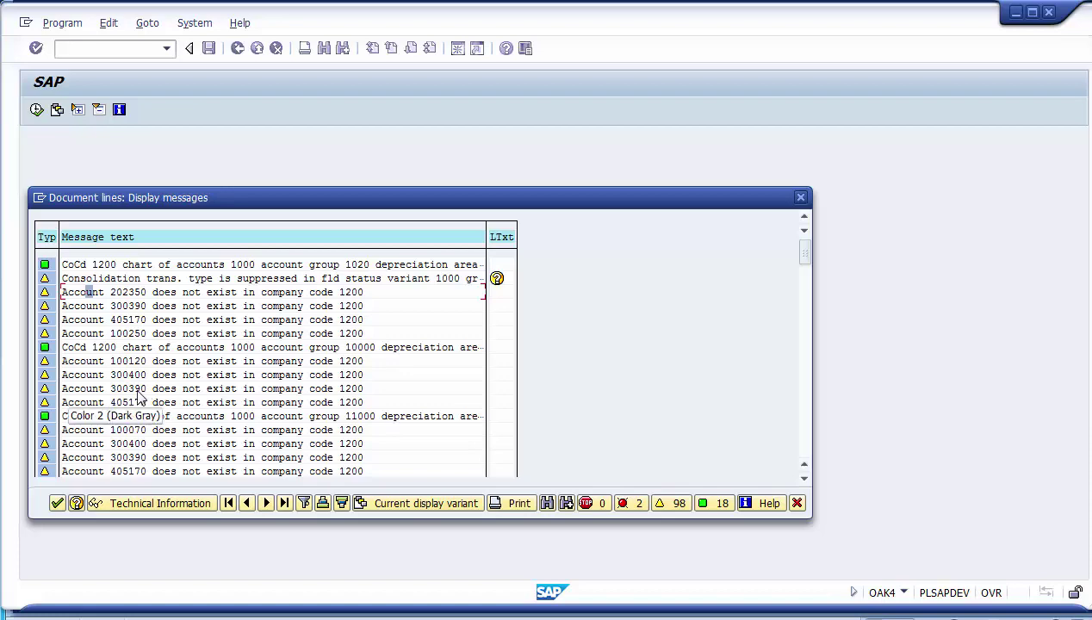
click(138, 390)
click(138, 457)
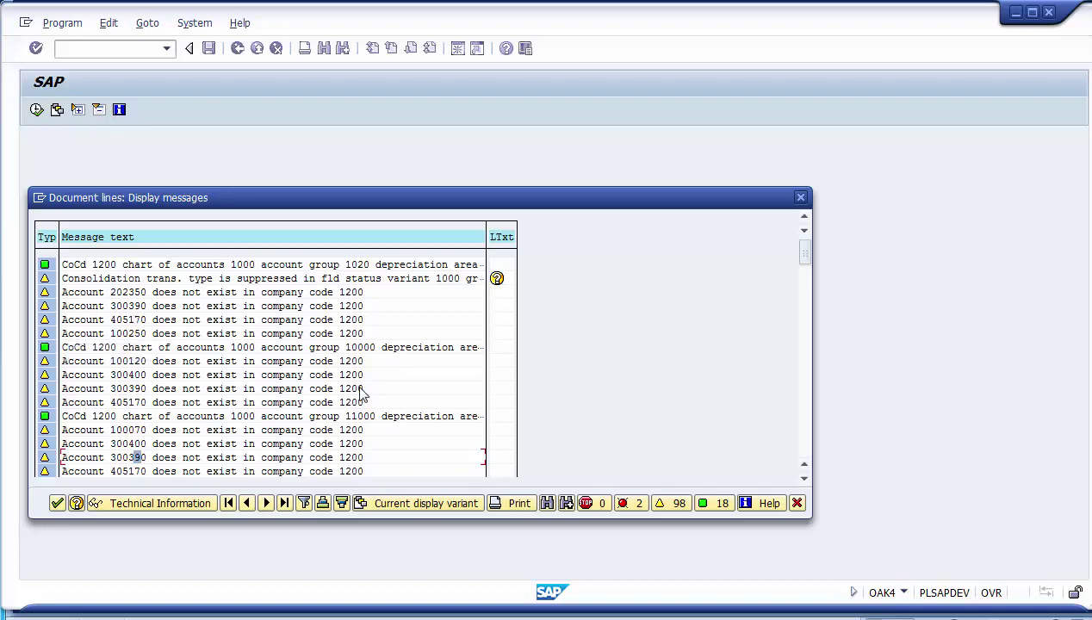
Look through the remaining messages, examine the reconciliation account error for account 100000, and close the message list.
click(807, 445)
click(808, 446)
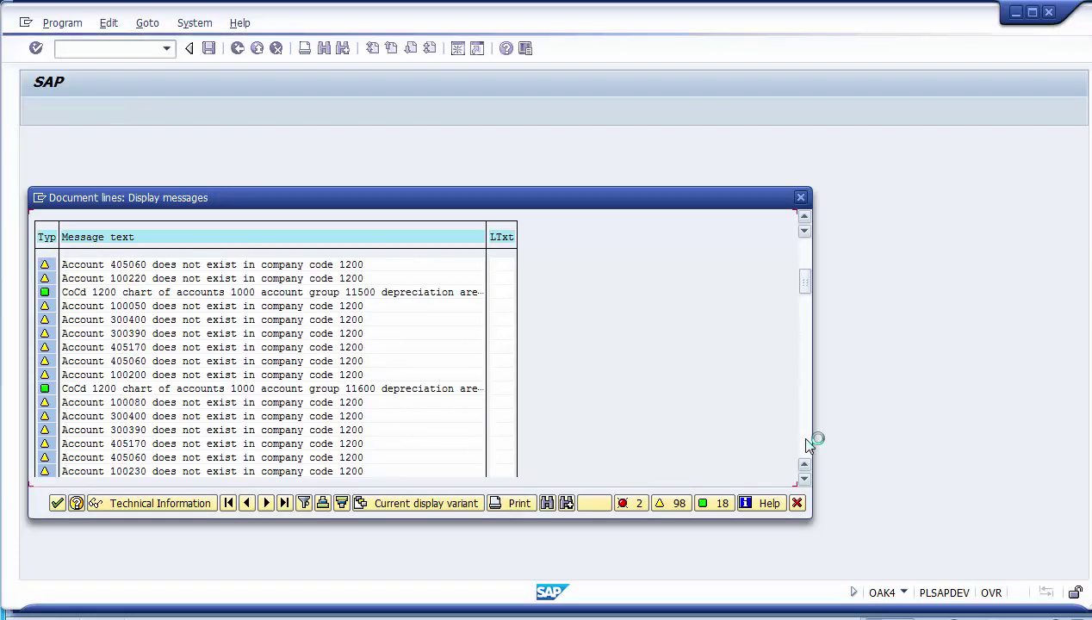
click(807, 446)
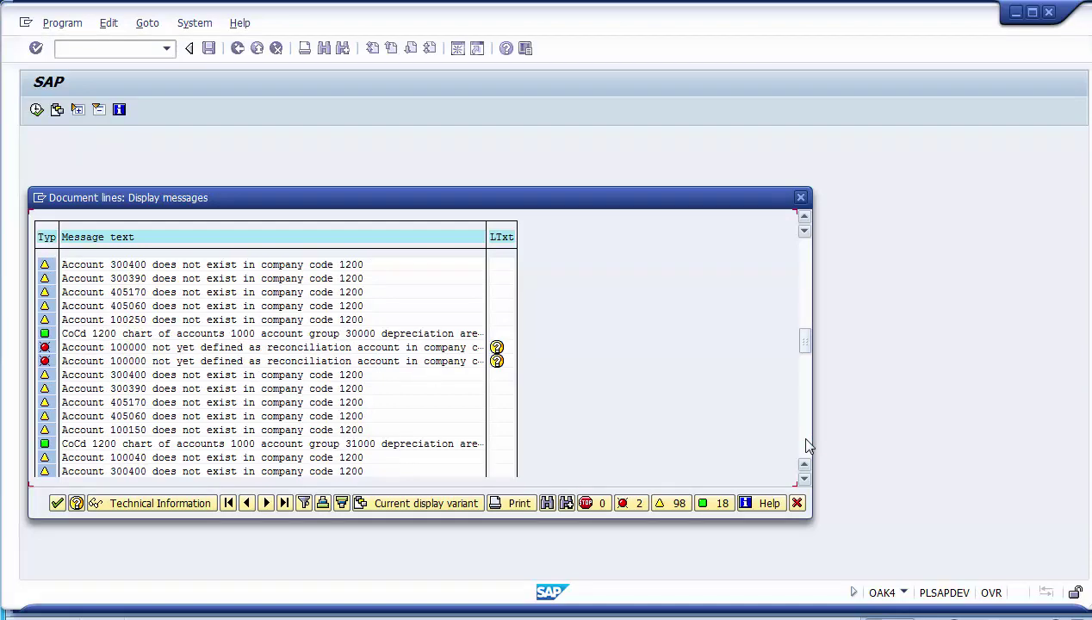
click(807, 446)
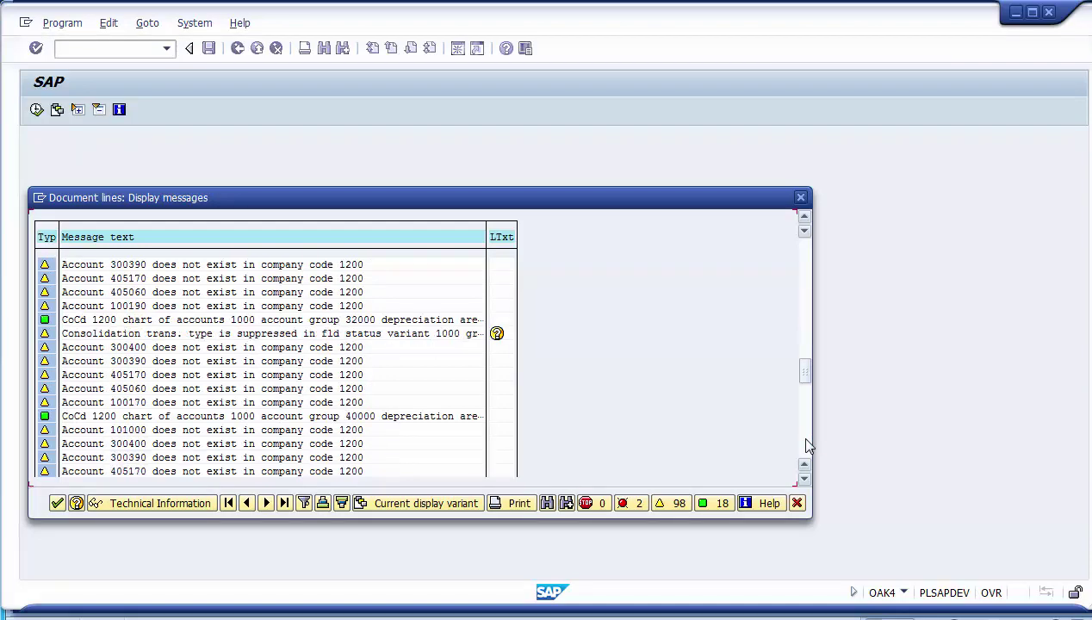
scroll(422, 327, up, 5)
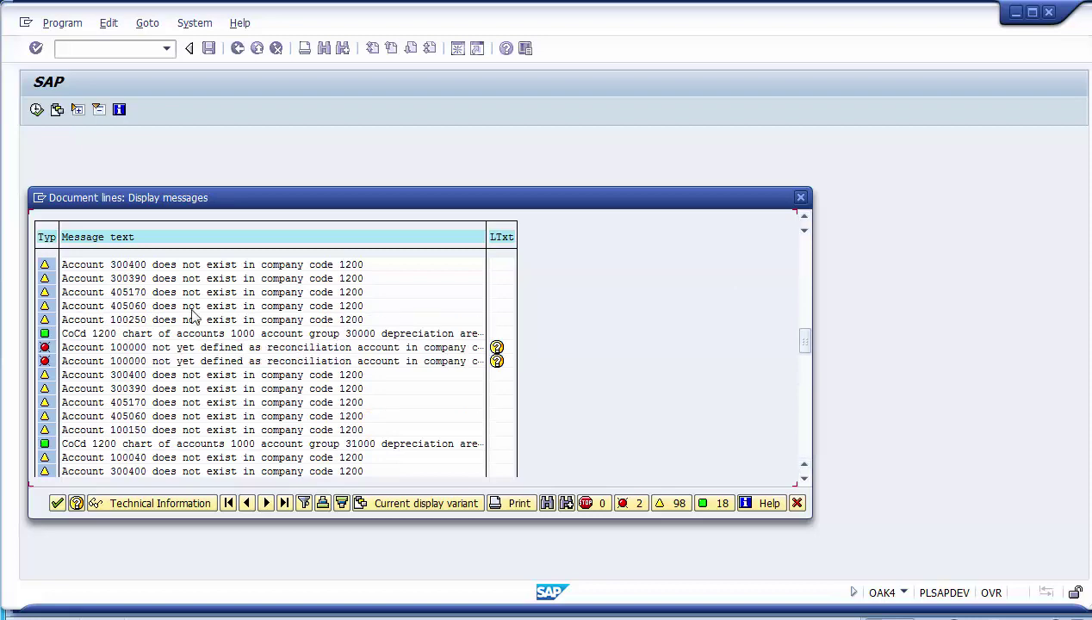
click(125, 348)
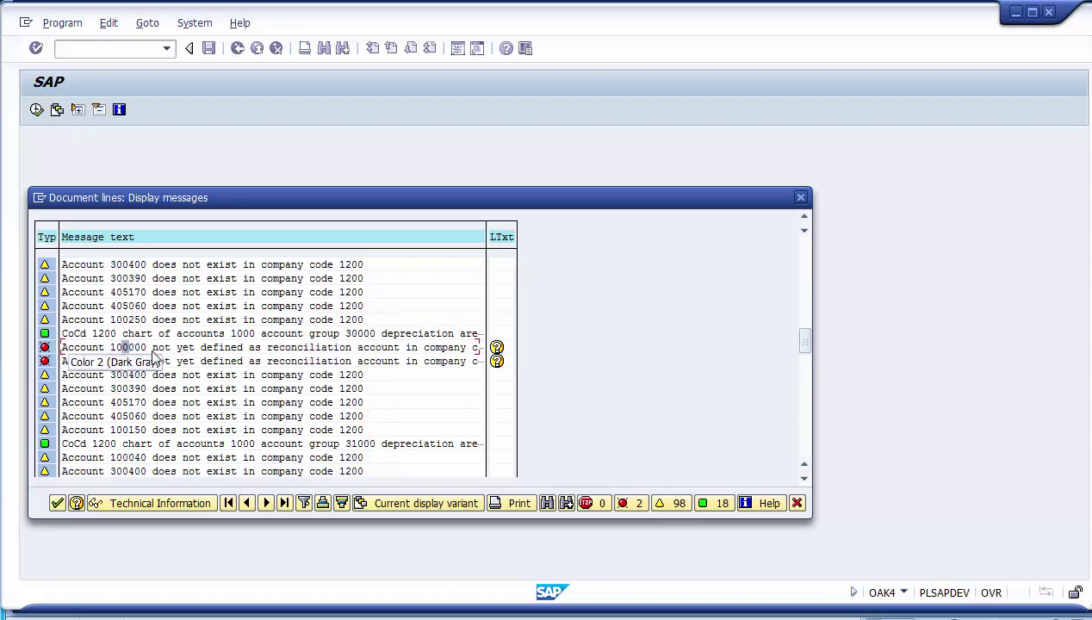
click(348, 350)
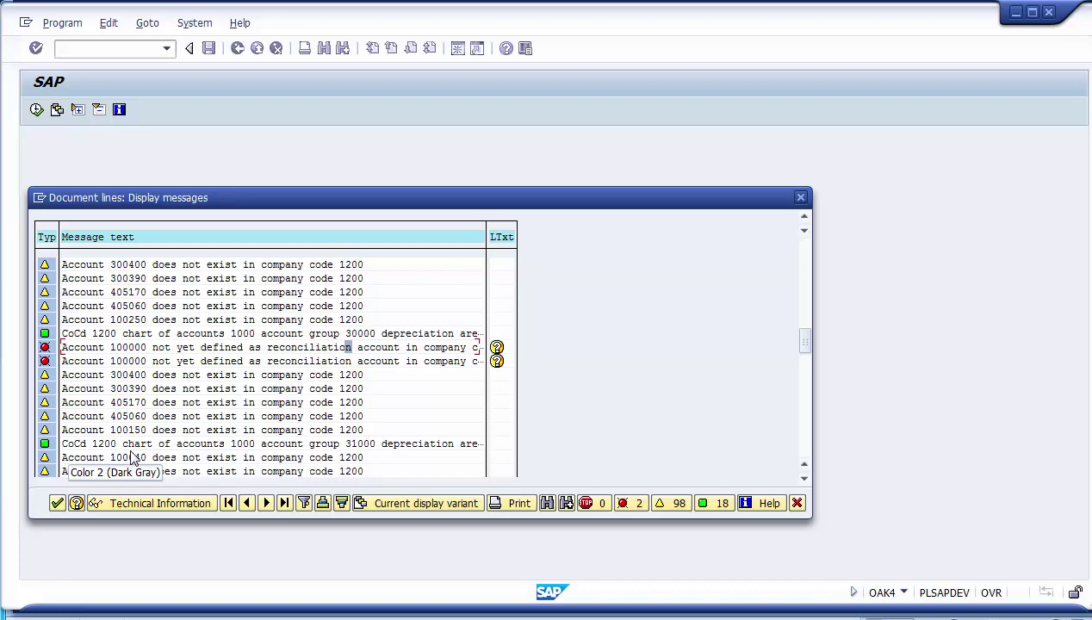
click(57, 503)
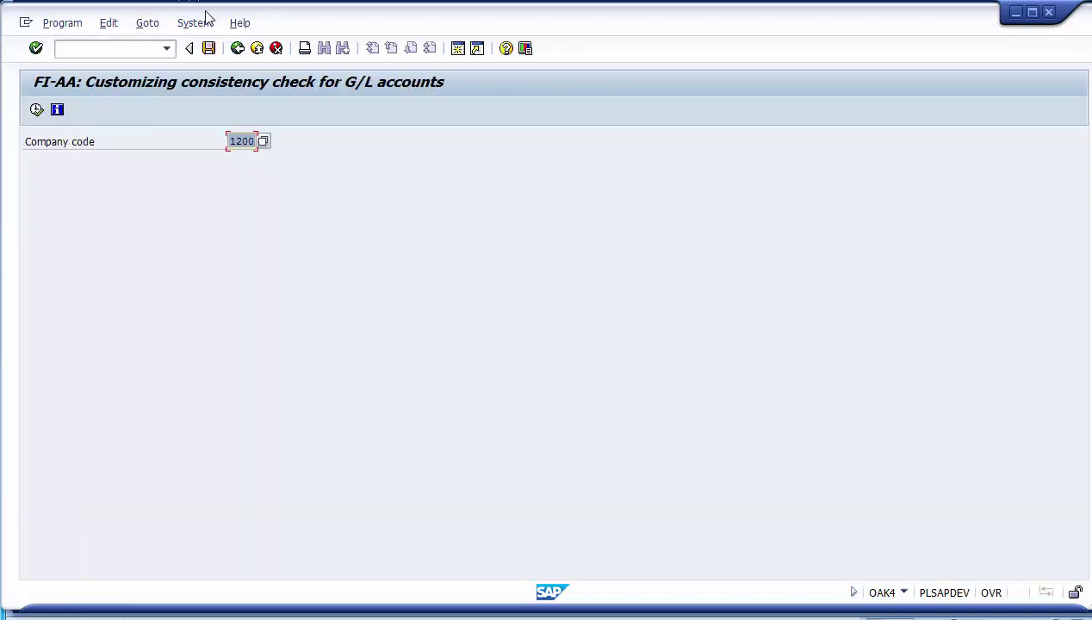
Leave the G/L accounts check and run the FI-AA Customizing consistency report from the list of activities.
click(237, 49)
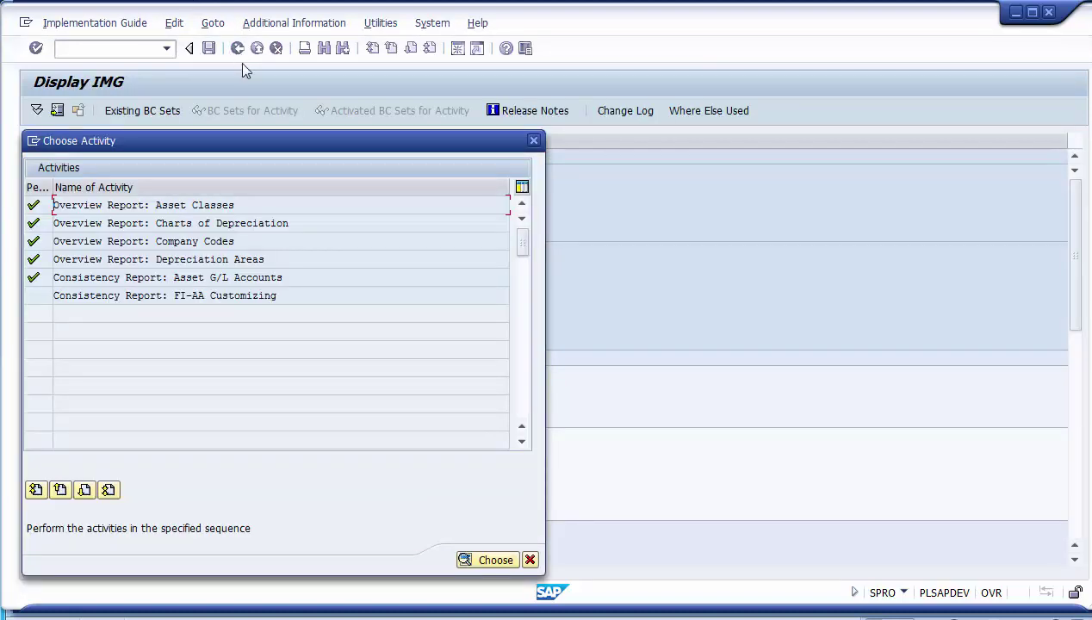
drag(284, 277, 52, 299)
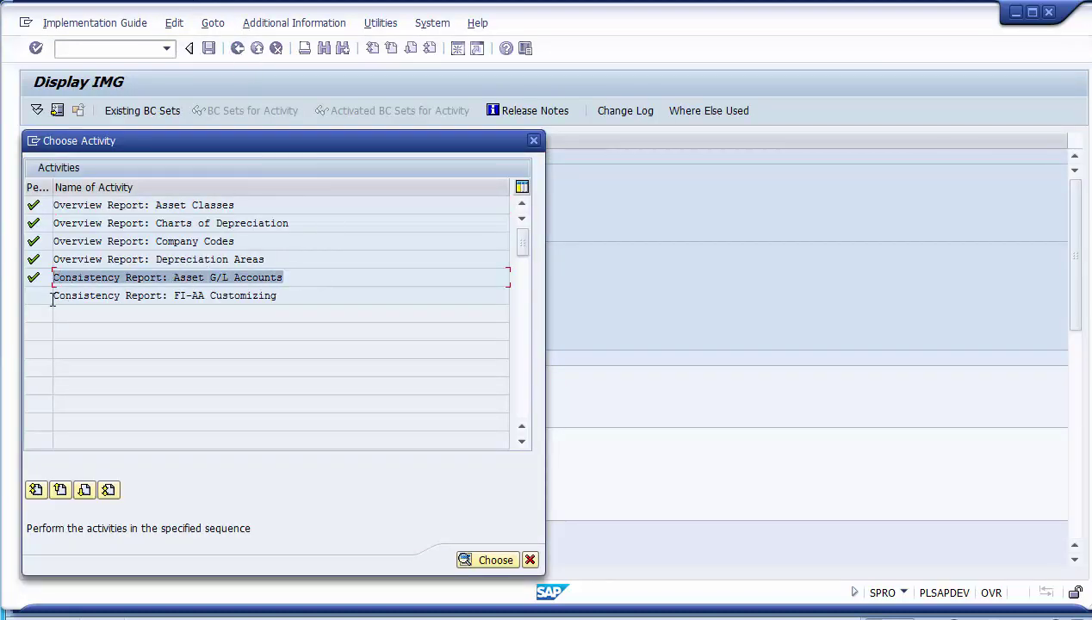
double_click(311, 277)
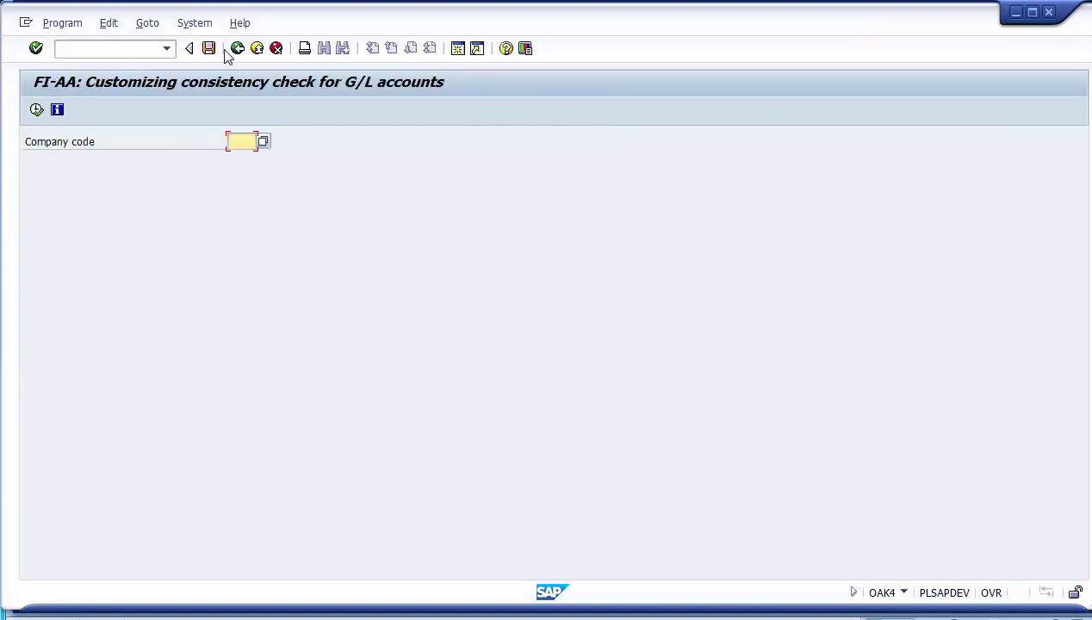
click(237, 49)
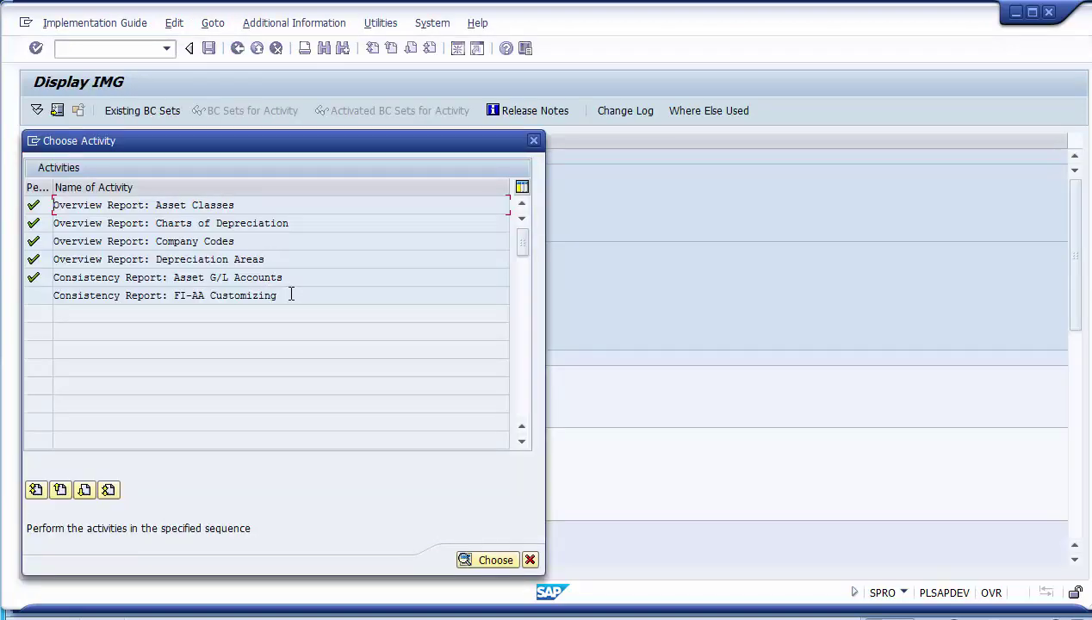
drag(287, 296, 53, 295)
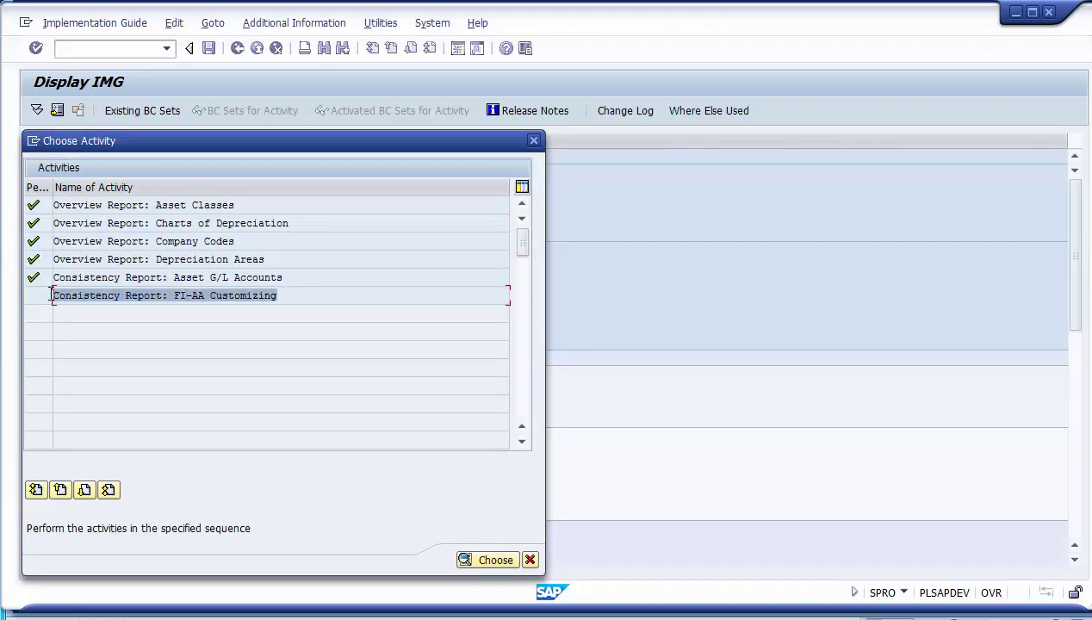
click(320, 280)
click(312, 301)
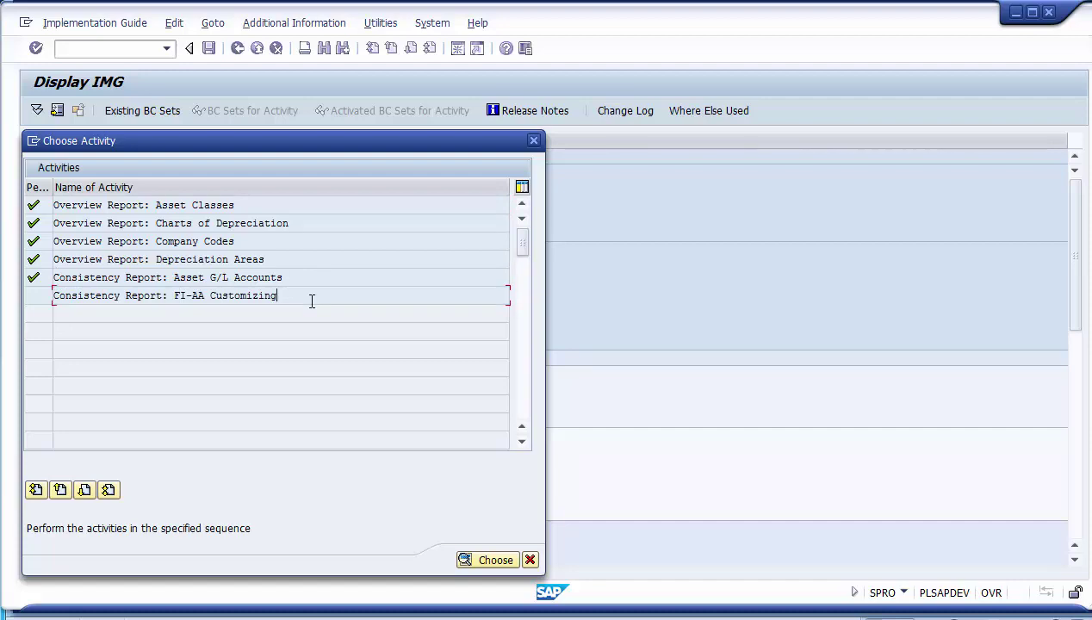
double_click(248, 298)
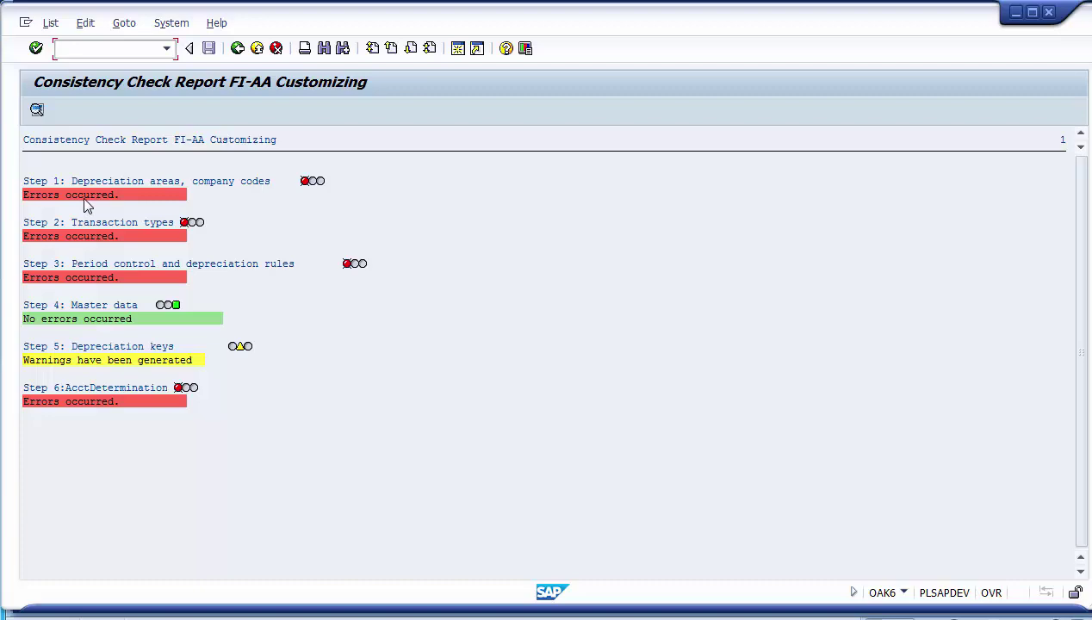
Review the Step 1 messages on depreciation areas and company codes, and close the message list.
double_click(84, 197)
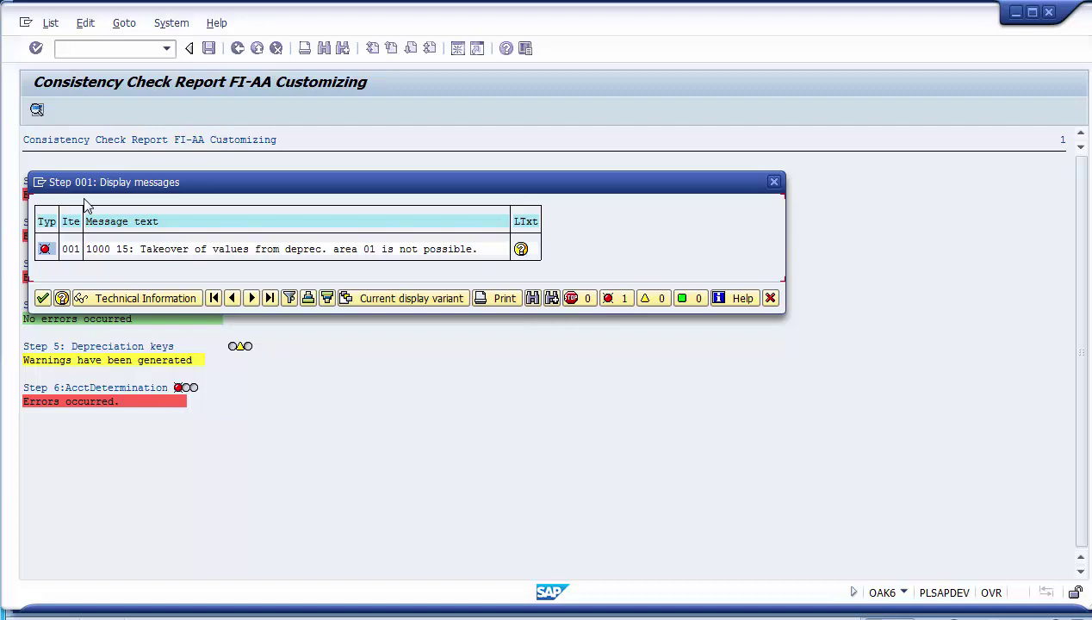
click(121, 249)
click(41, 299)
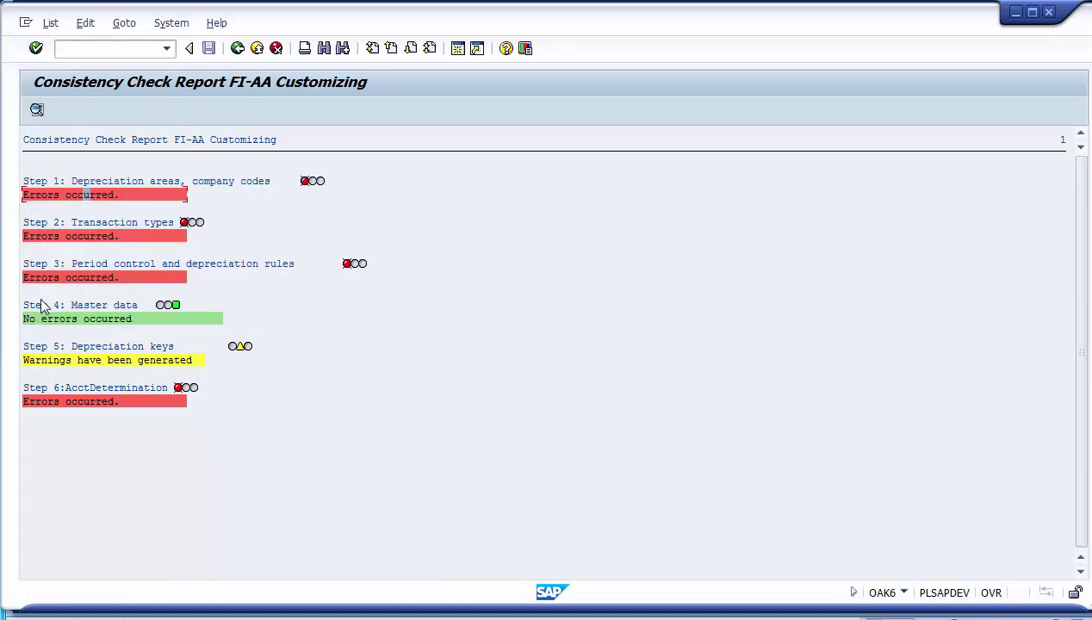
Review the Step 2 transaction type messages, read the long text for transaction type 29A, and close the message list.
click(73, 238)
double_click(72, 238)
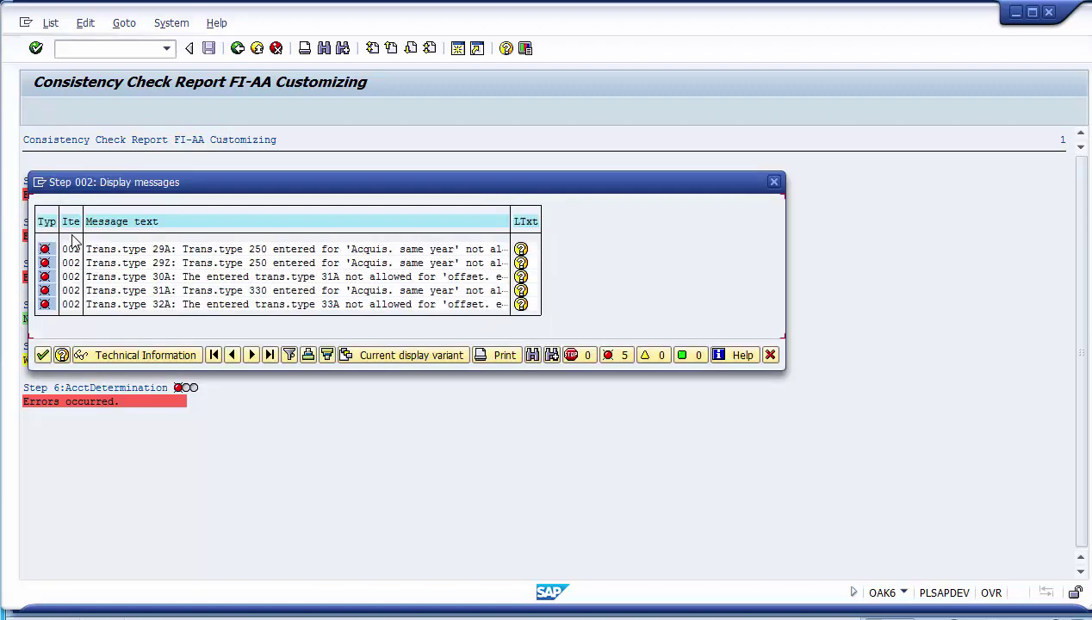
click(115, 249)
click(120, 263)
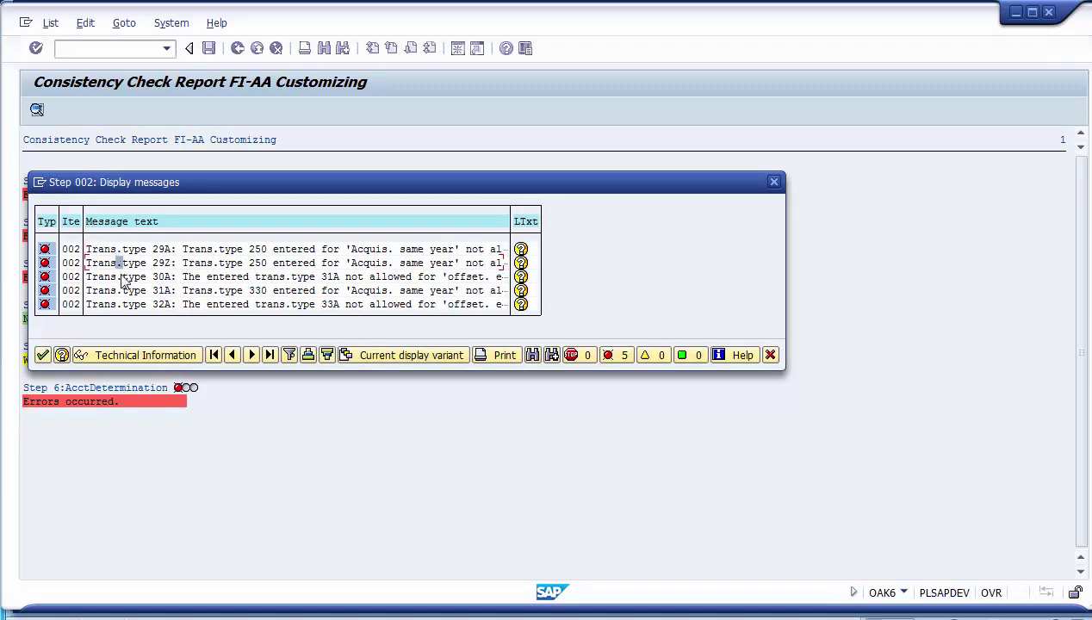
click(120, 276)
click(120, 290)
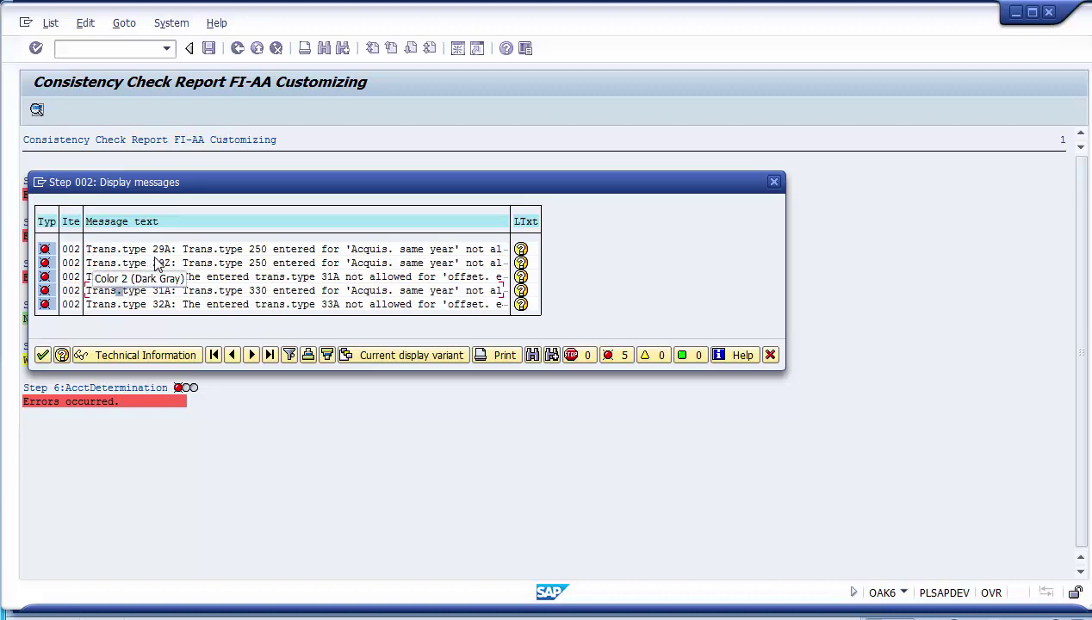
double_click(218, 250)
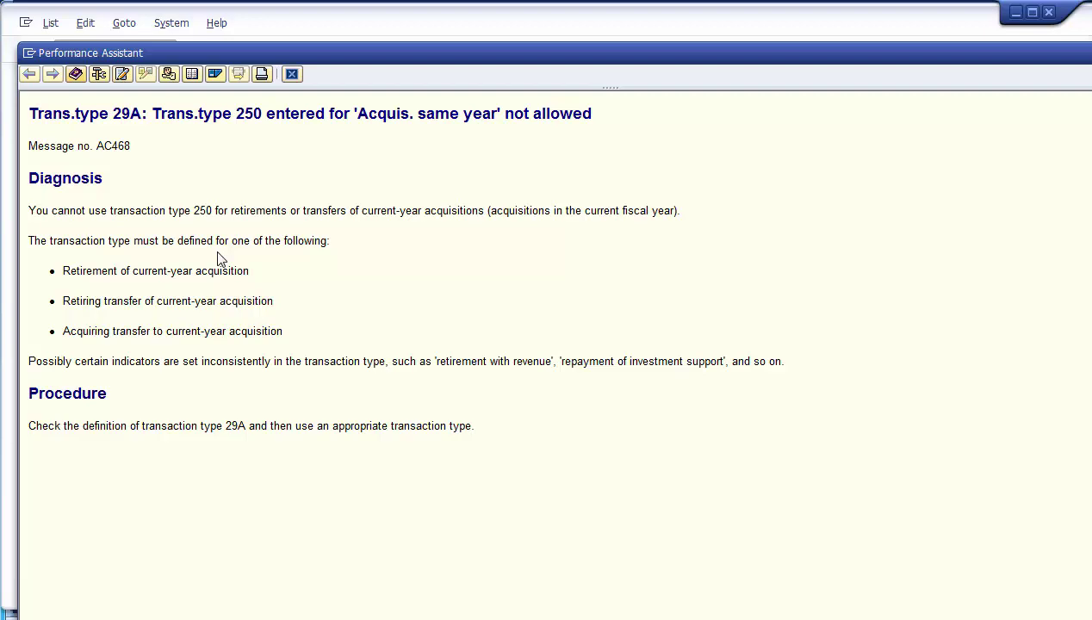
click(291, 74)
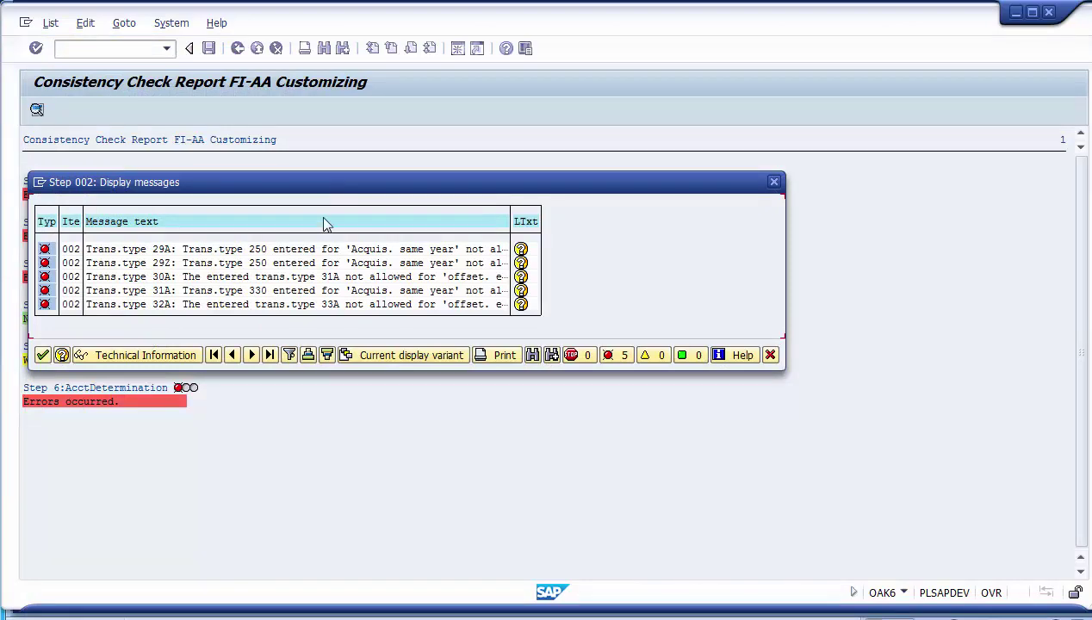
click(41, 356)
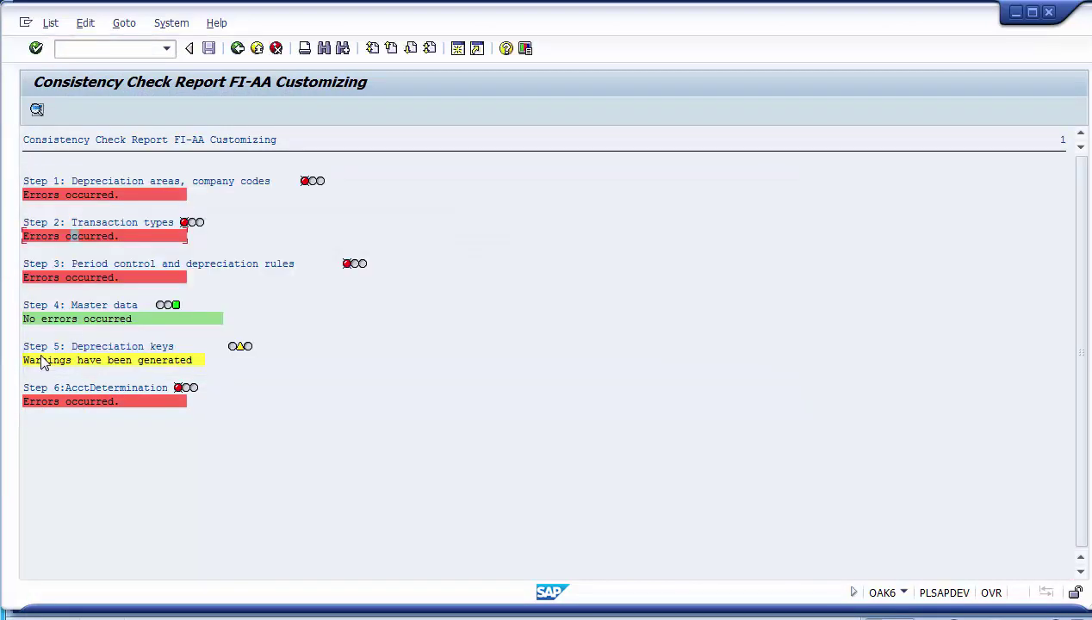
Check the Step 4 master data result and review the Step 5 depreciation key messages, closing the message list.
click(98, 320)
double_click(77, 364)
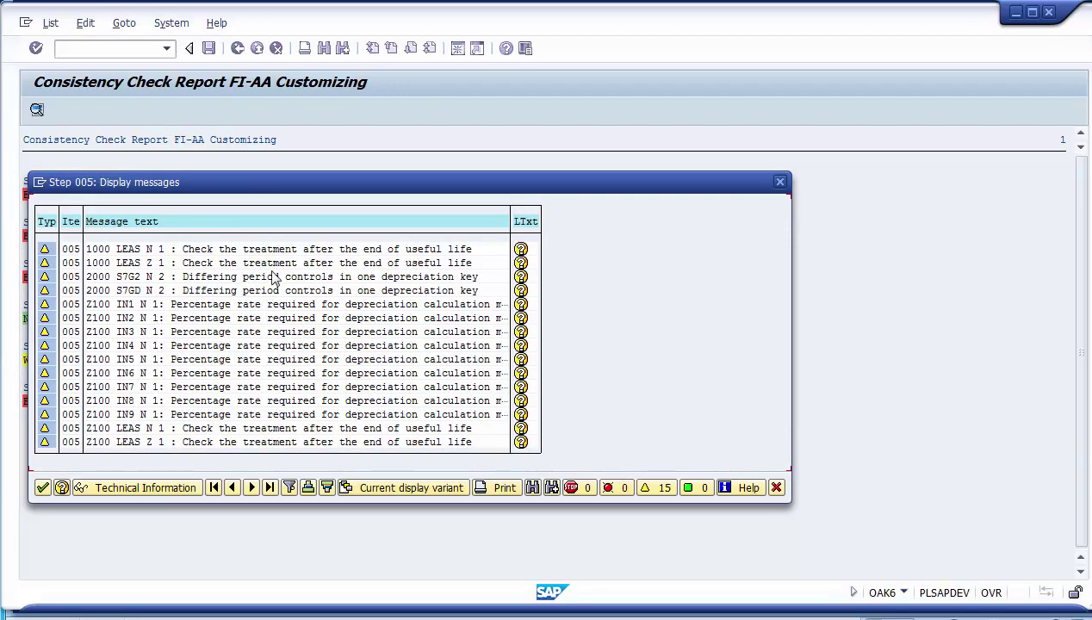
click(96, 277)
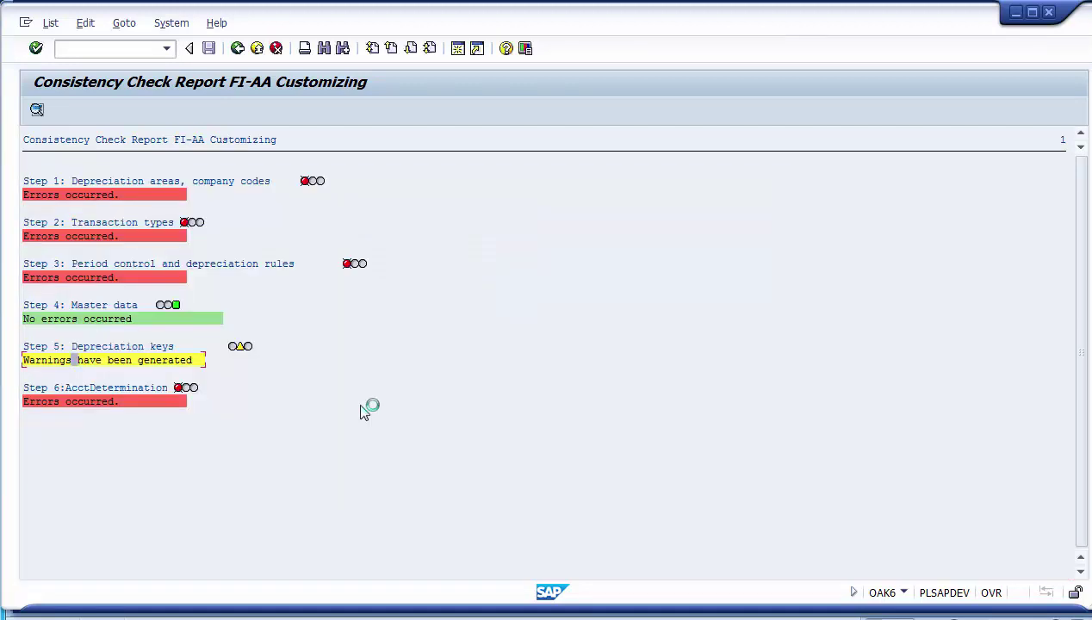
Review the Step 6 account determination messages, including the one for account 211101, and close the message list.
double_click(88, 401)
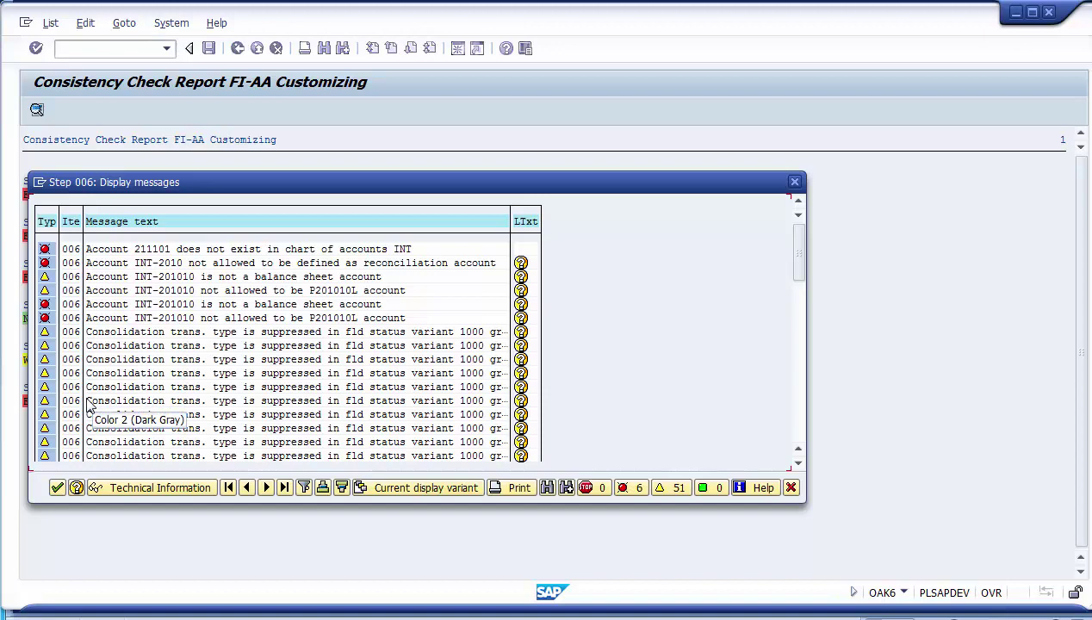
click(152, 251)
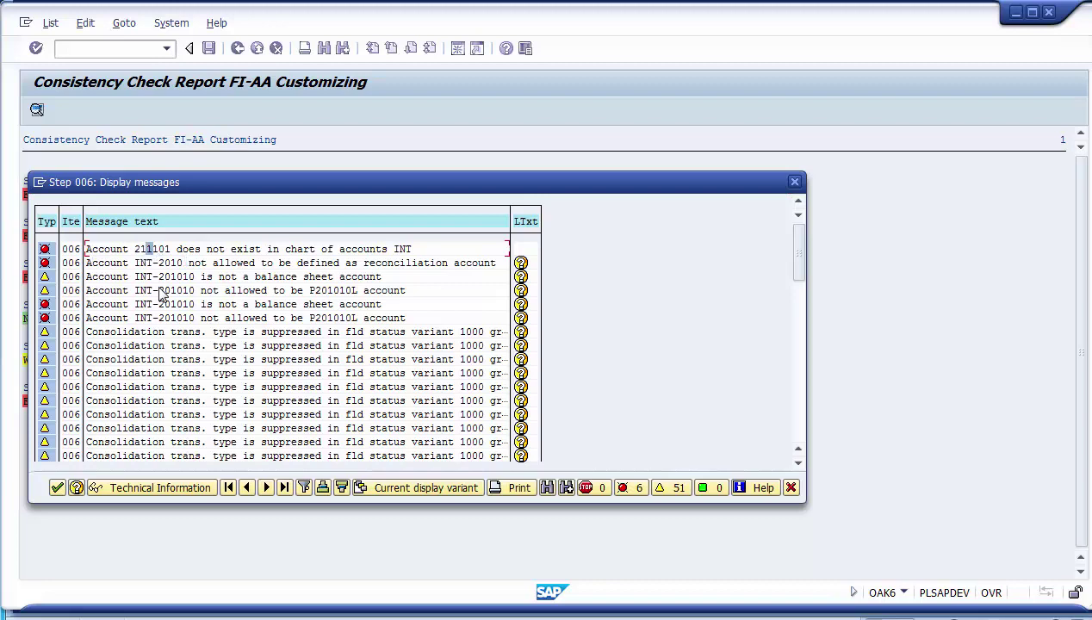
click(794, 181)
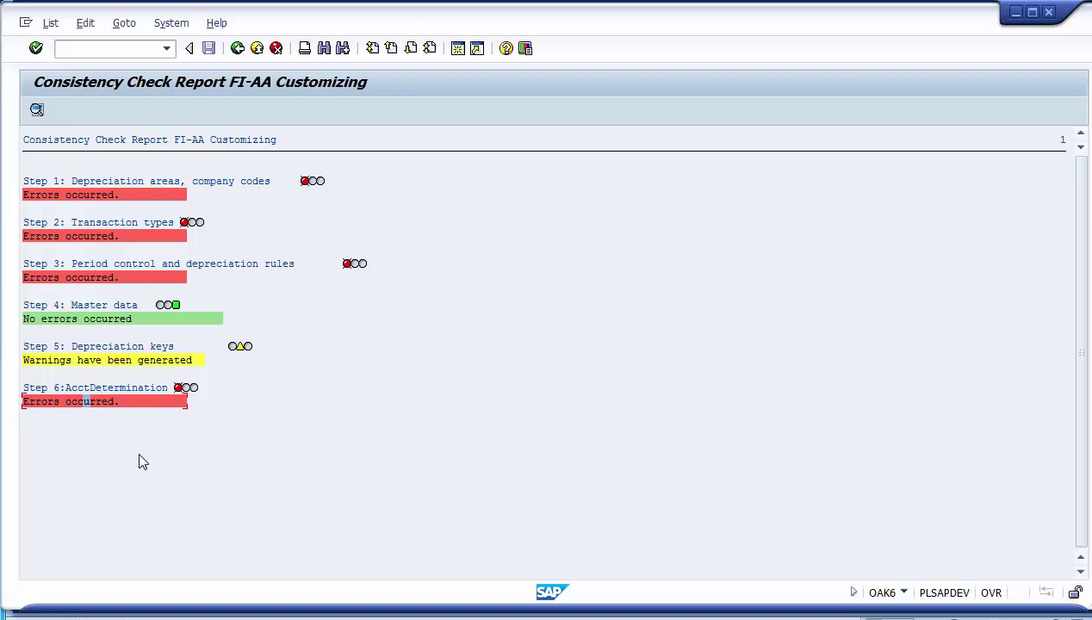
Leave the FI-AA Customizing report and close the list of consistency check activities.
click(235, 51)
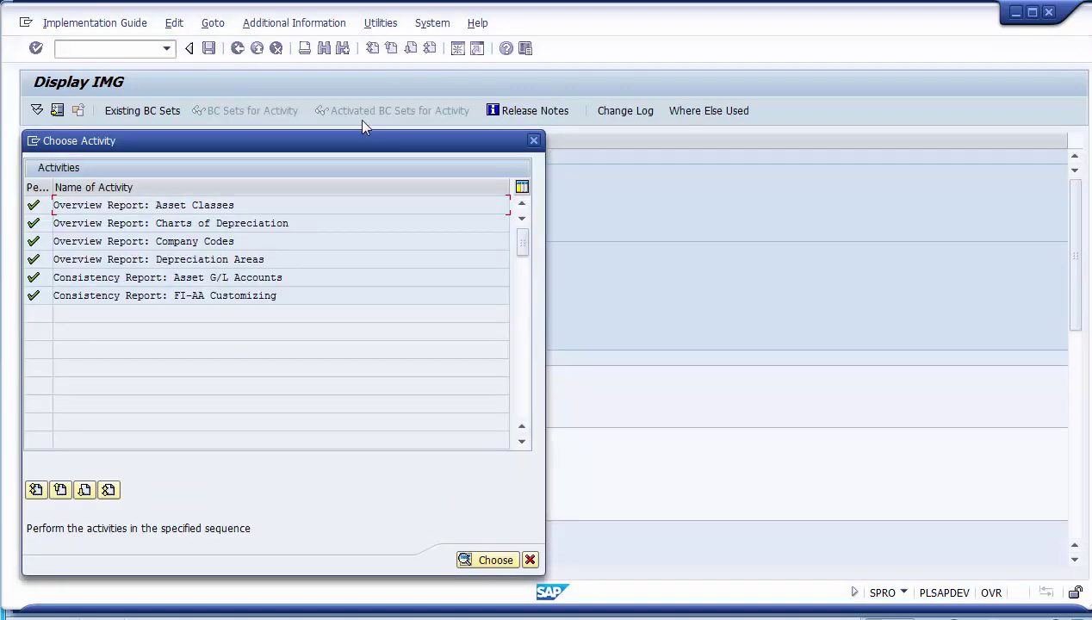
drag(362, 141, 613, 77)
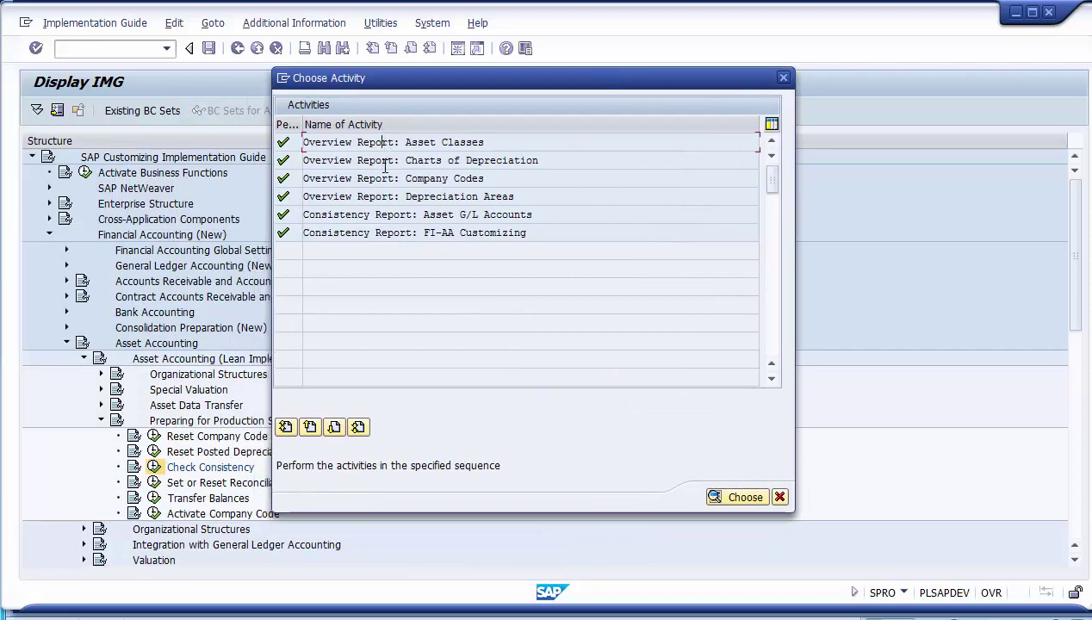
click(382, 196)
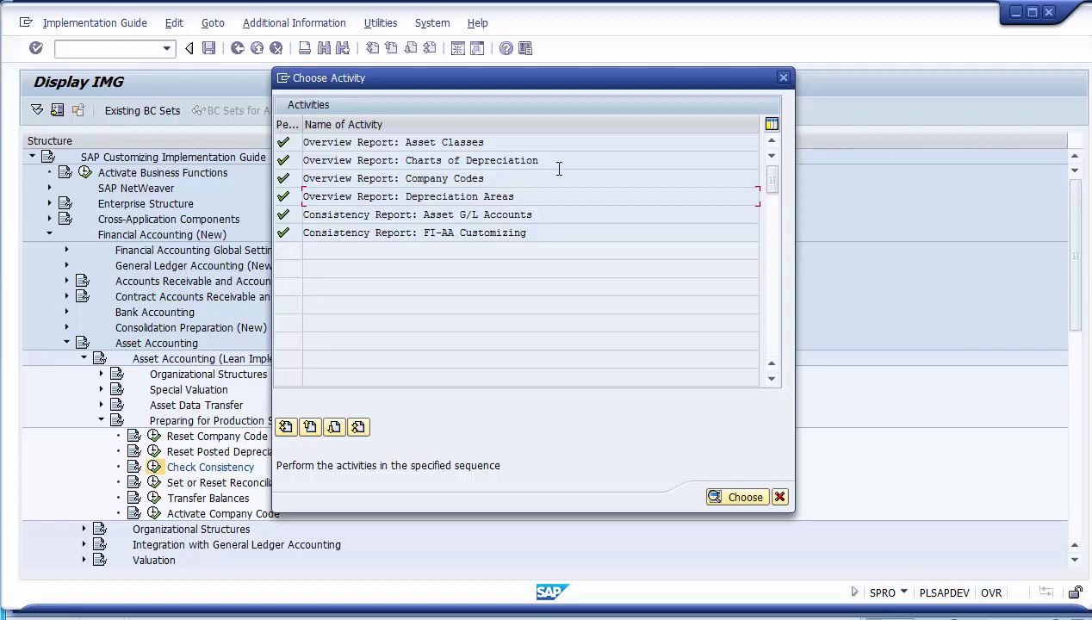
click(780, 498)
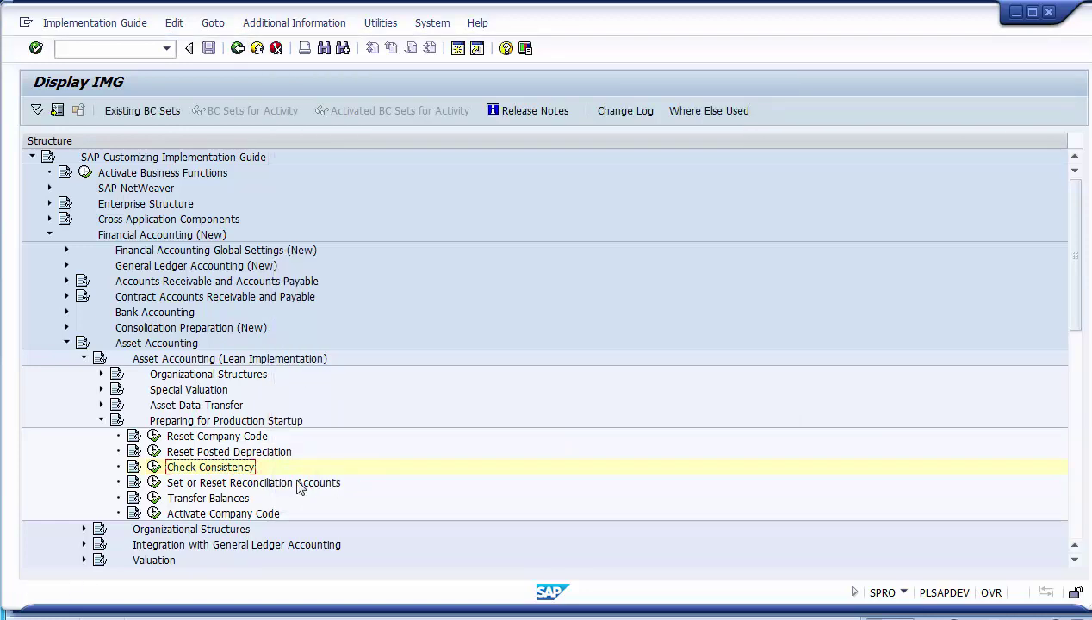
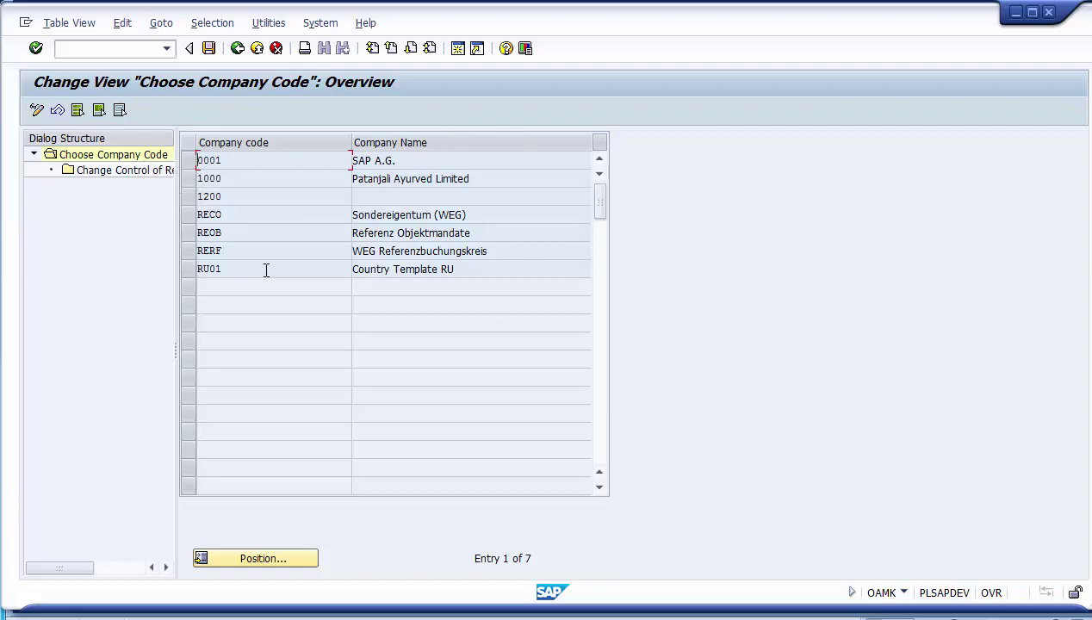
In Set or Reset Reconciliation Accounts, select company code 1200 and open Change Control of Reconciliation Accounts.
click(242, 199)
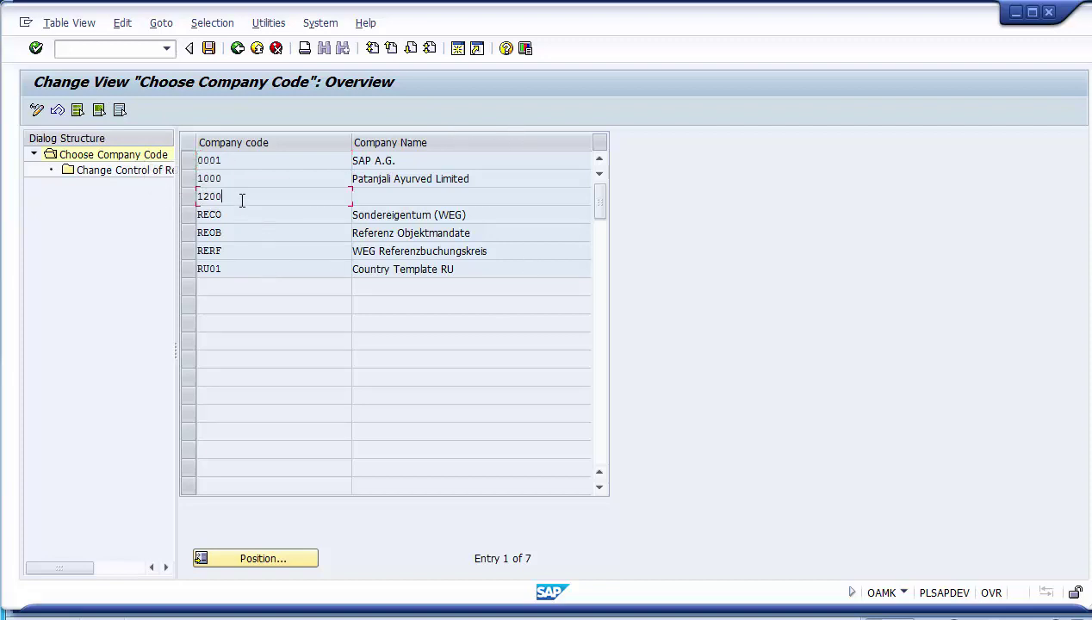
click(188, 197)
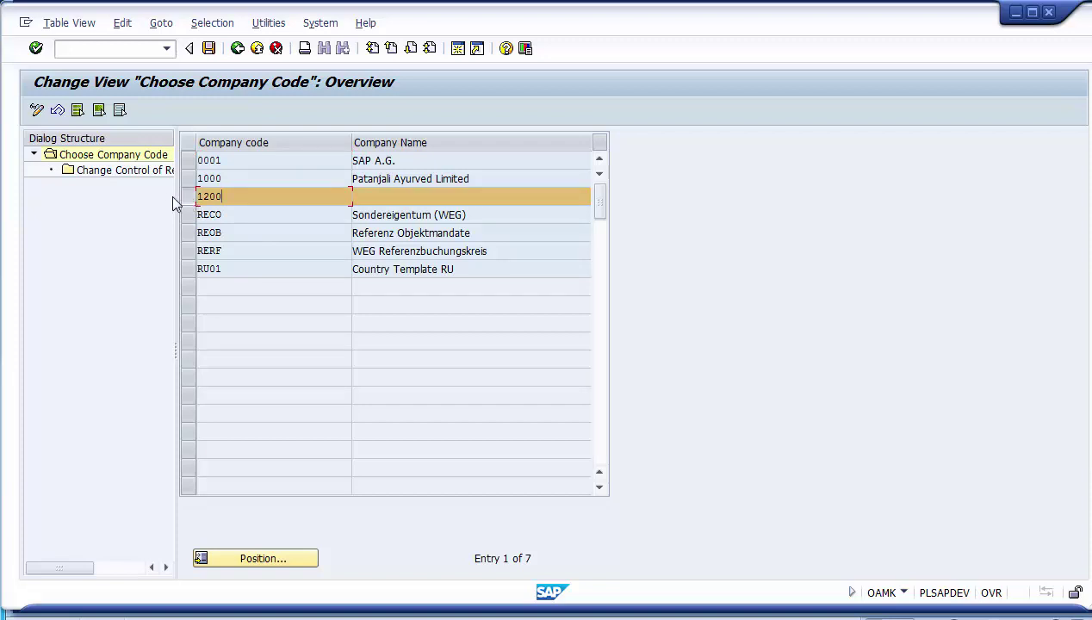
click(130, 177)
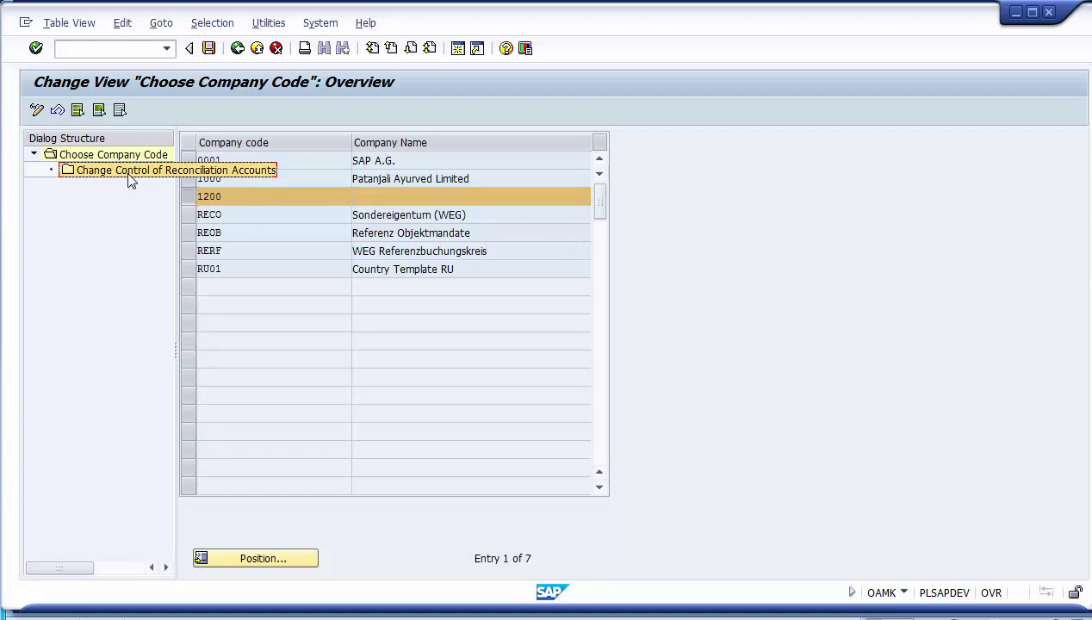
double_click(130, 176)
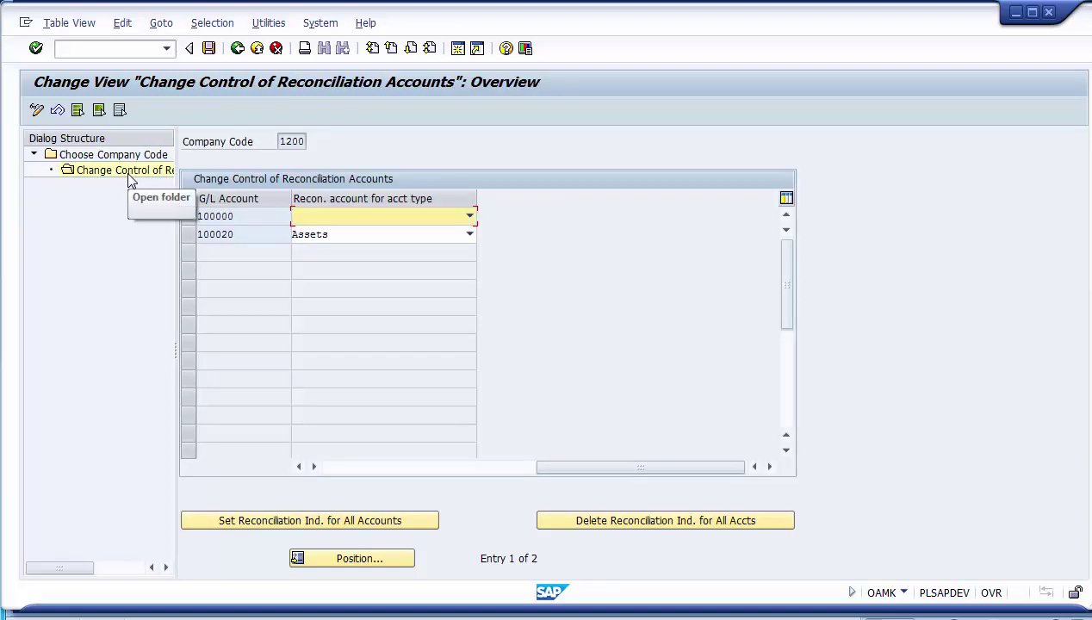
Examine G/L accounts 100000 and 100020 in the reconciliation account control of company code 1200.
click(251, 218)
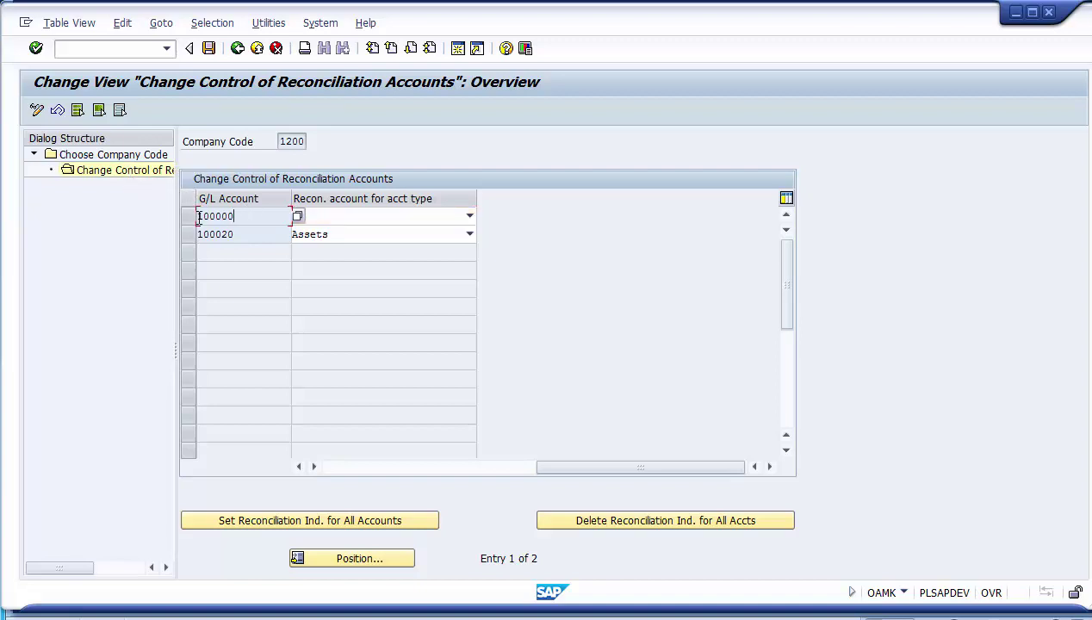
click(243, 234)
key(Up)
click(248, 238)
click(202, 215)
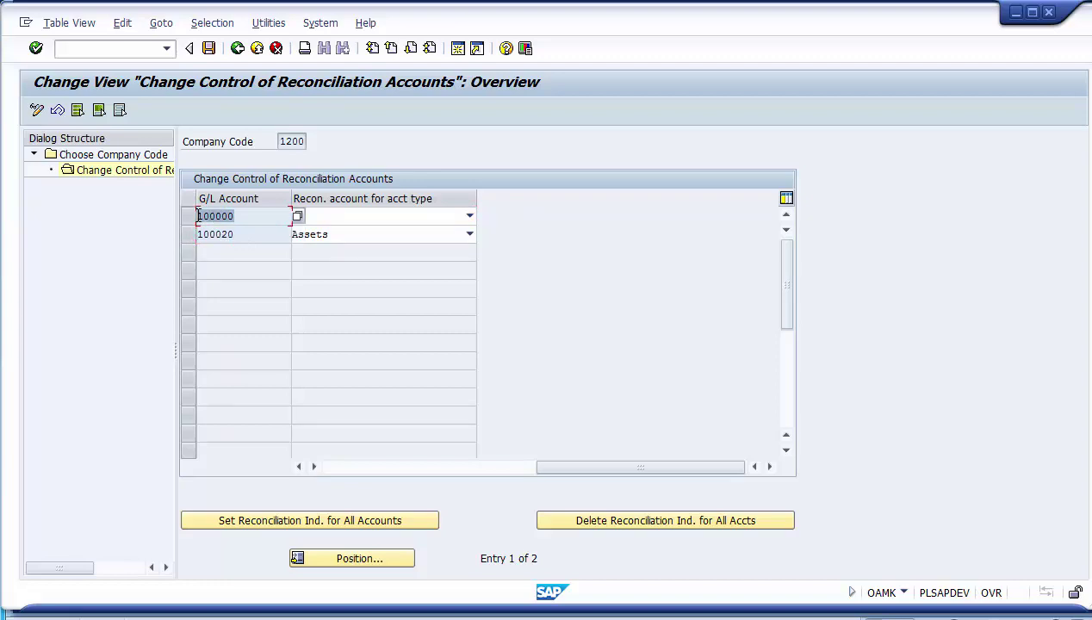
Try Assets as the reconciliation account type for G/L account 100000 and reset the field to blank.
click(321, 217)
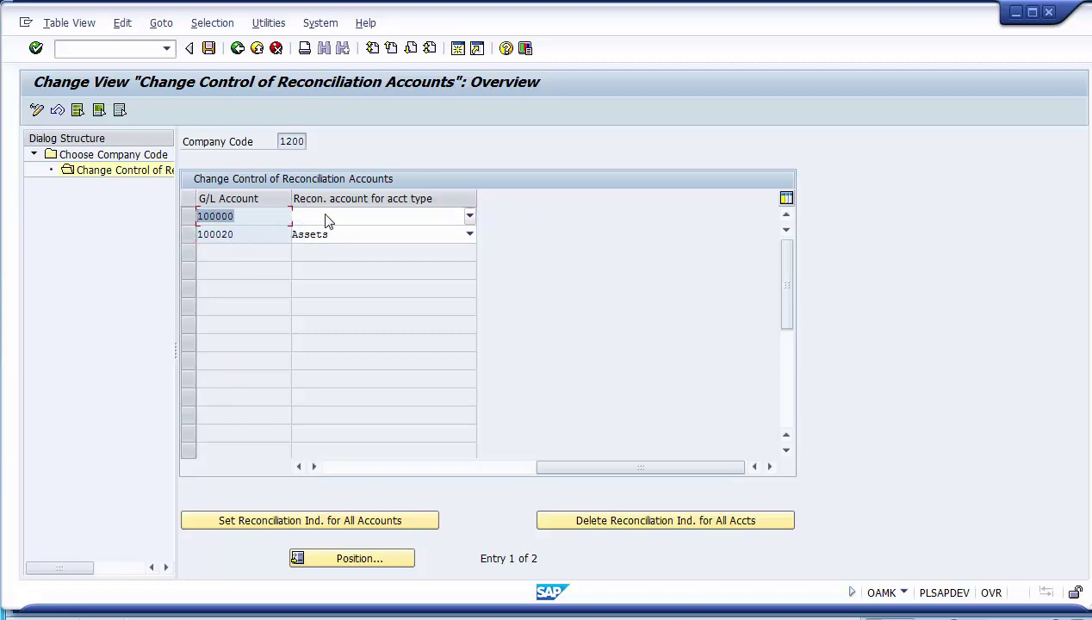
click(310, 232)
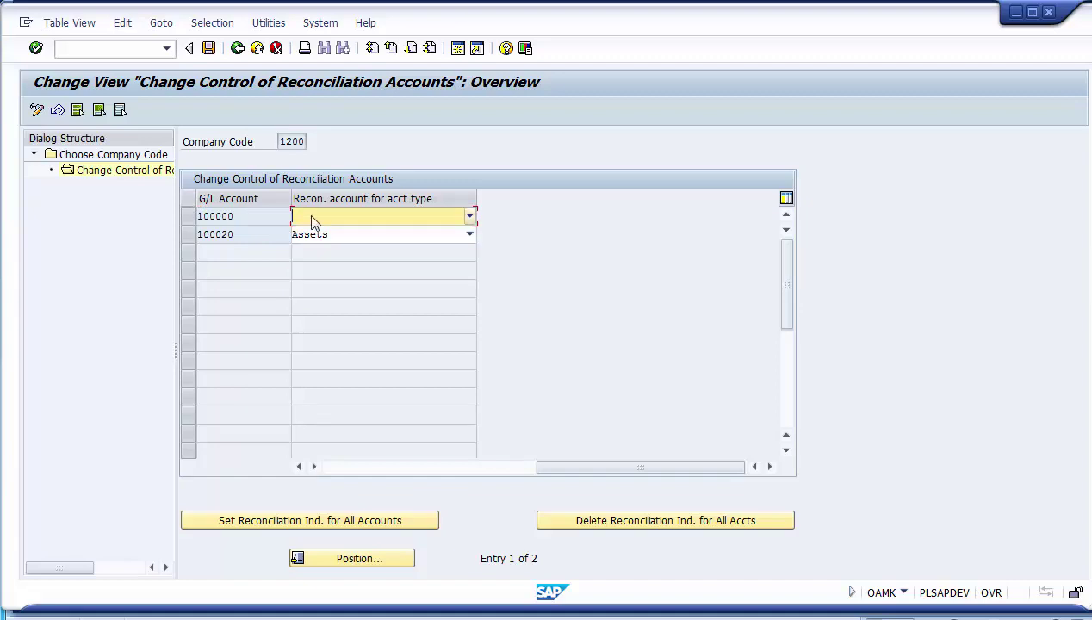
click(314, 222)
click(314, 228)
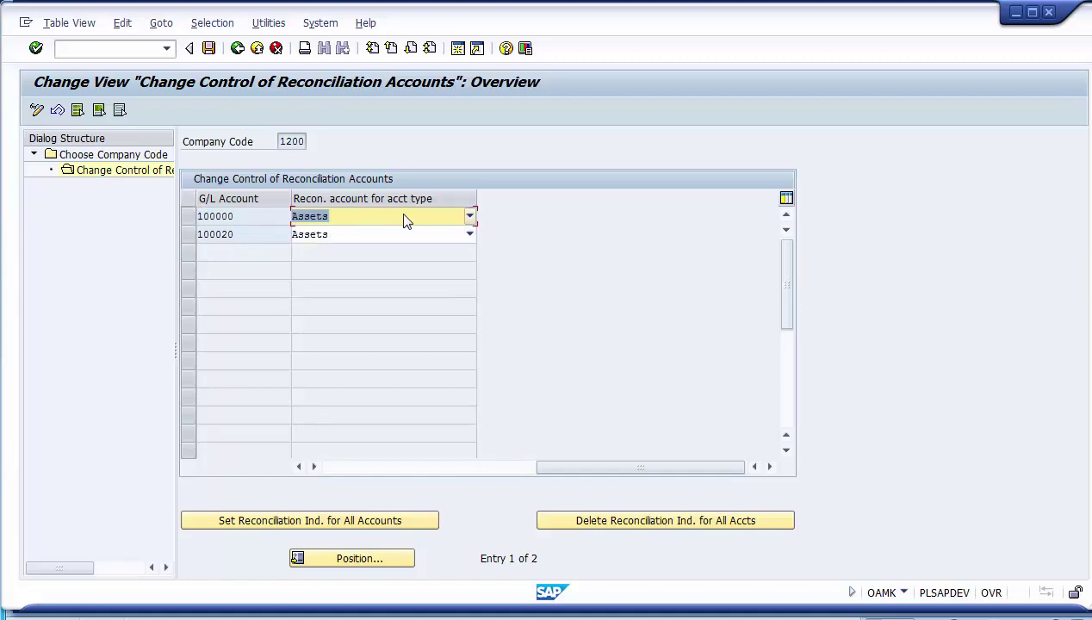
click(471, 220)
click(340, 296)
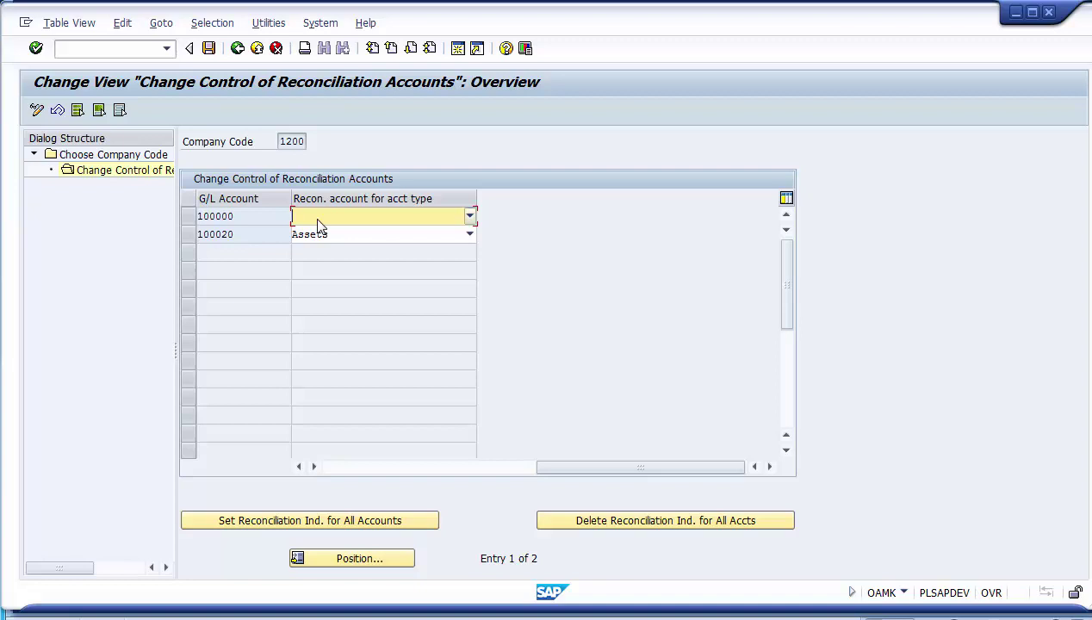
Set the reconciliation account type of G/L account 100000 to Assets and choose Assets for account 100020 as well.
click(317, 225)
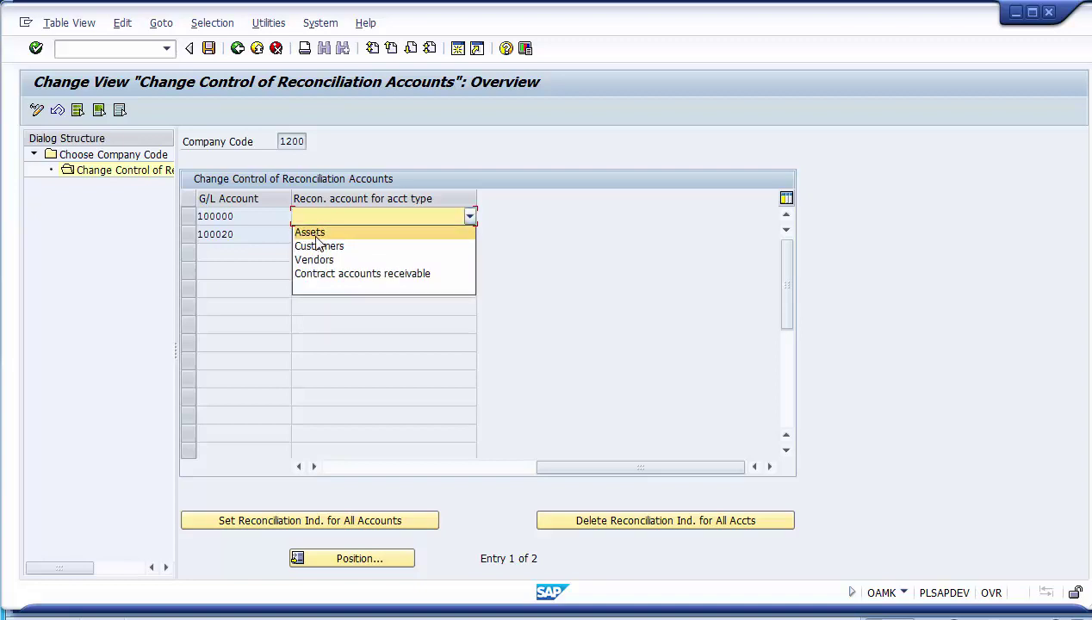
click(319, 240)
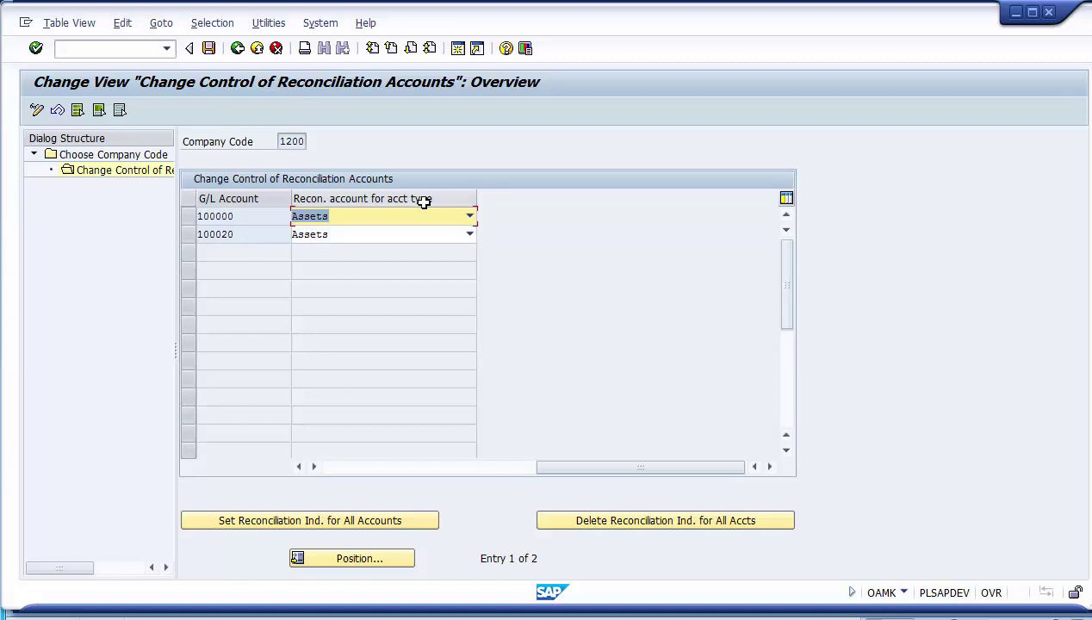
click(422, 235)
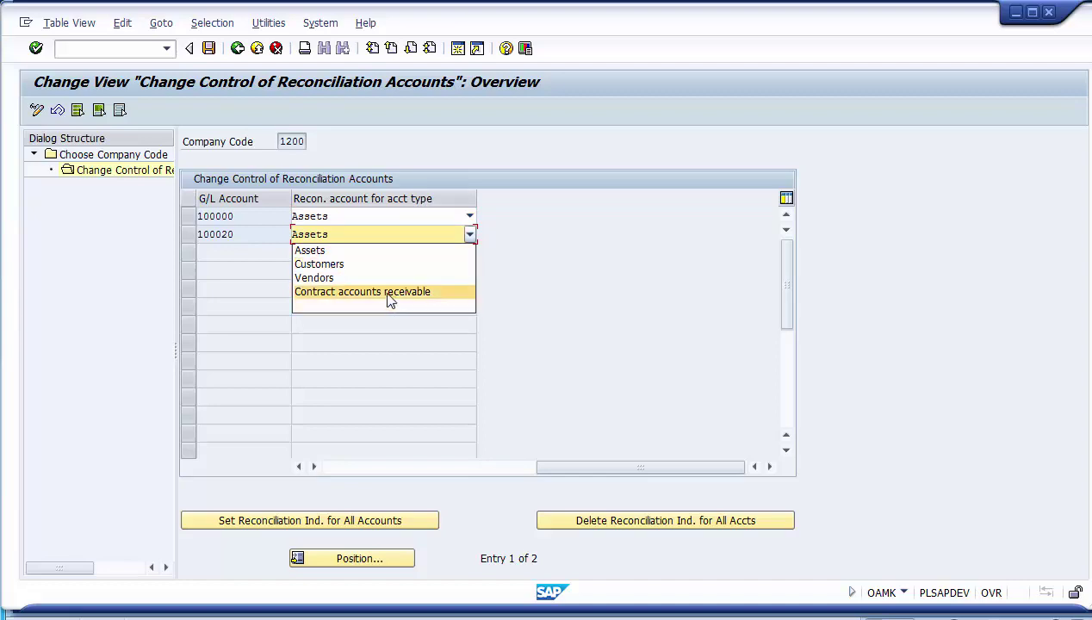
click(354, 252)
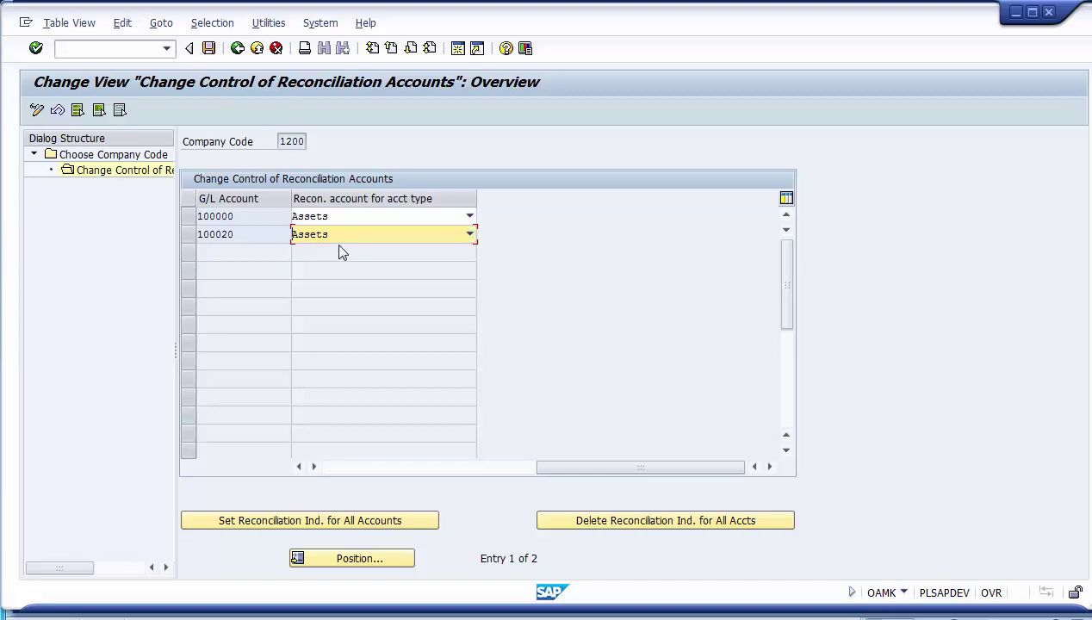
click(157, 333)
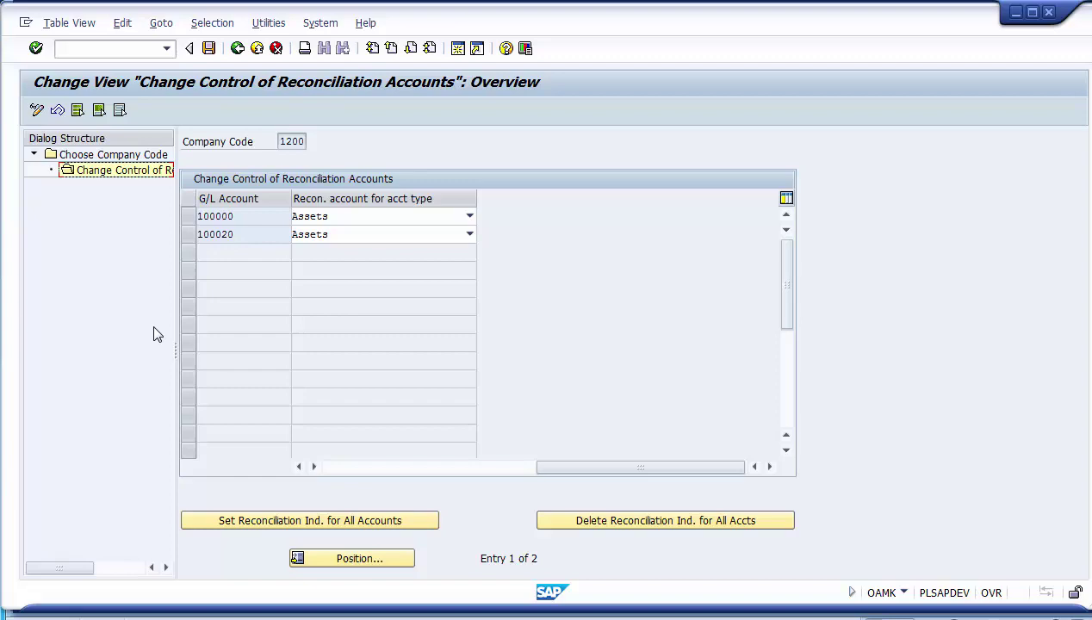
Confirm Assets as the reconciliation account type for both G/L accounts, save the data and return to the Implementation Guide.
click(311, 221)
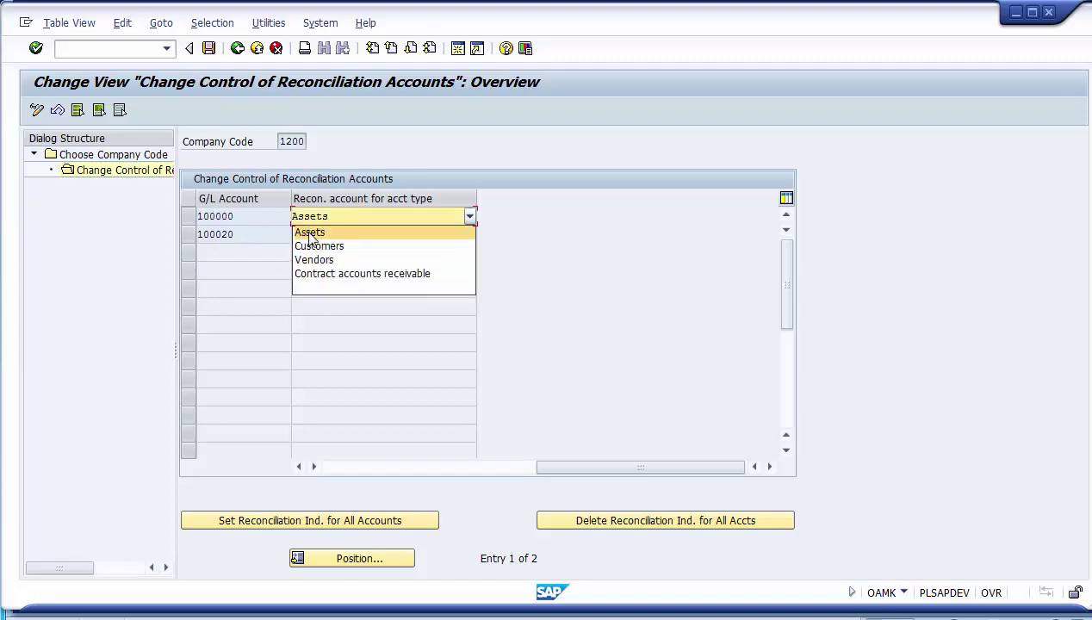
click(310, 233)
click(323, 234)
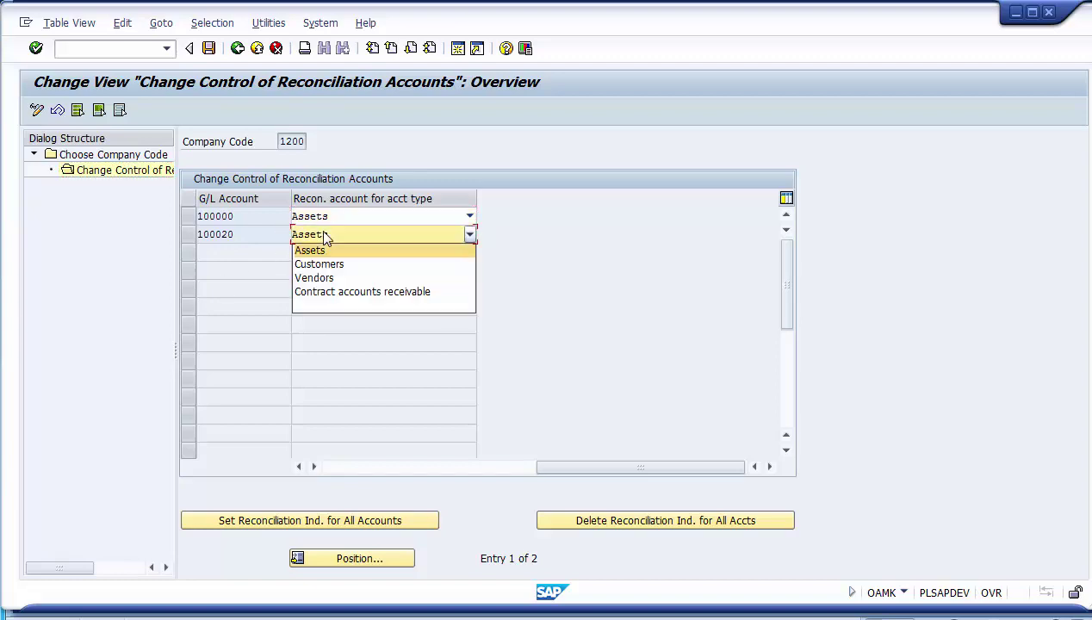
click(325, 249)
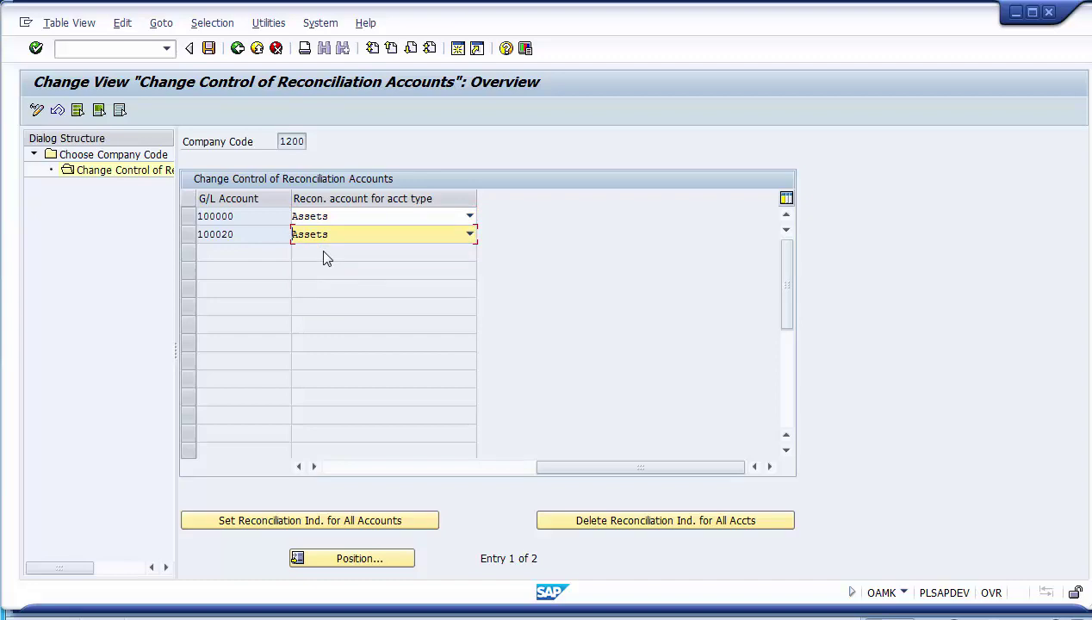
click(209, 49)
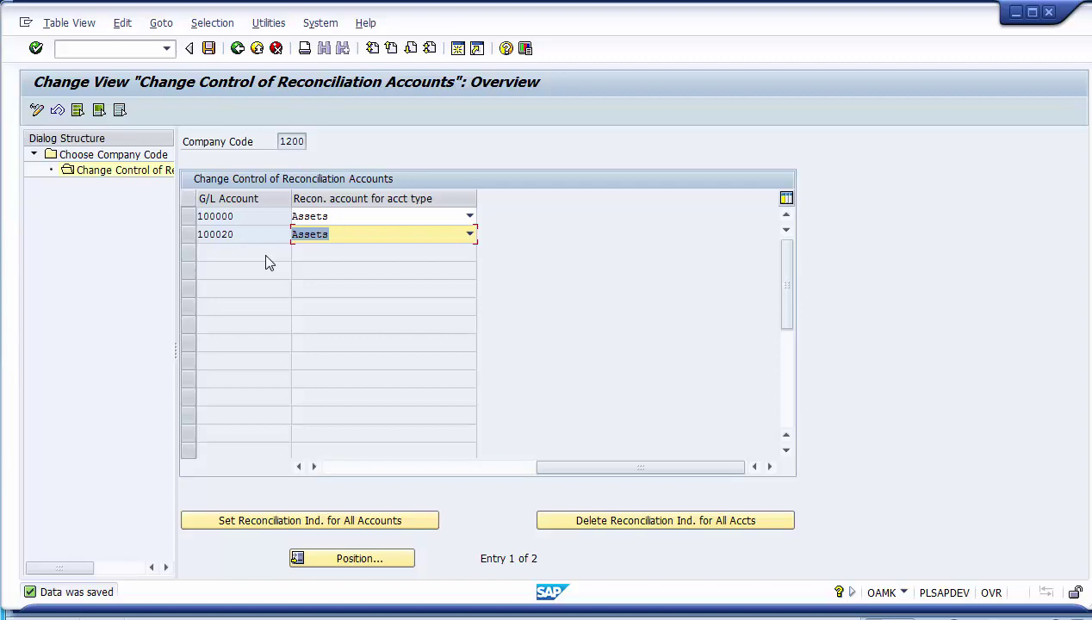
click(239, 49)
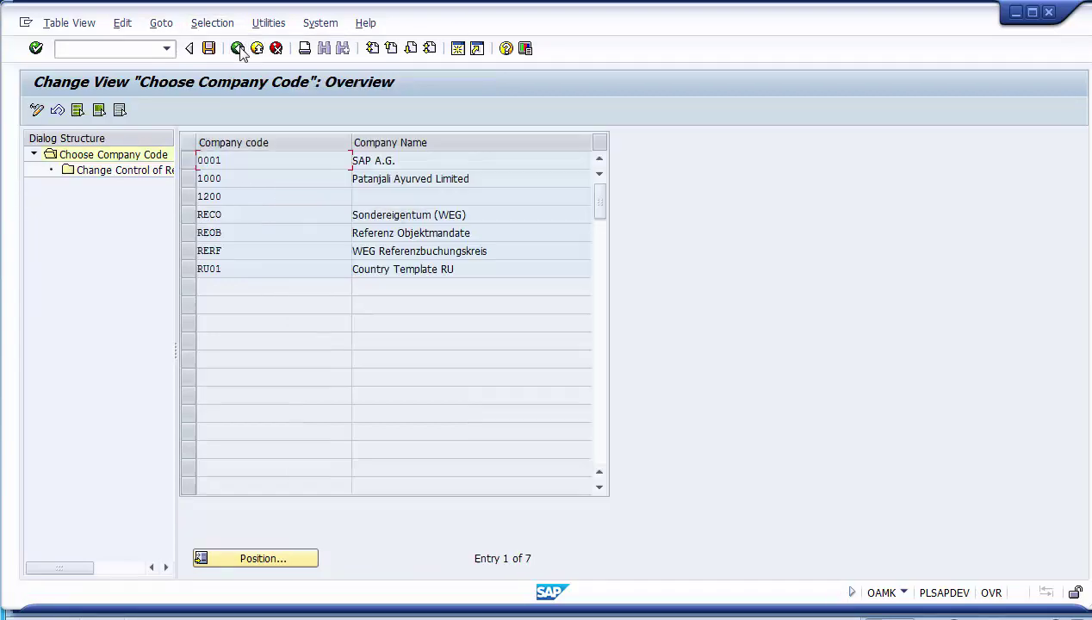
click(239, 49)
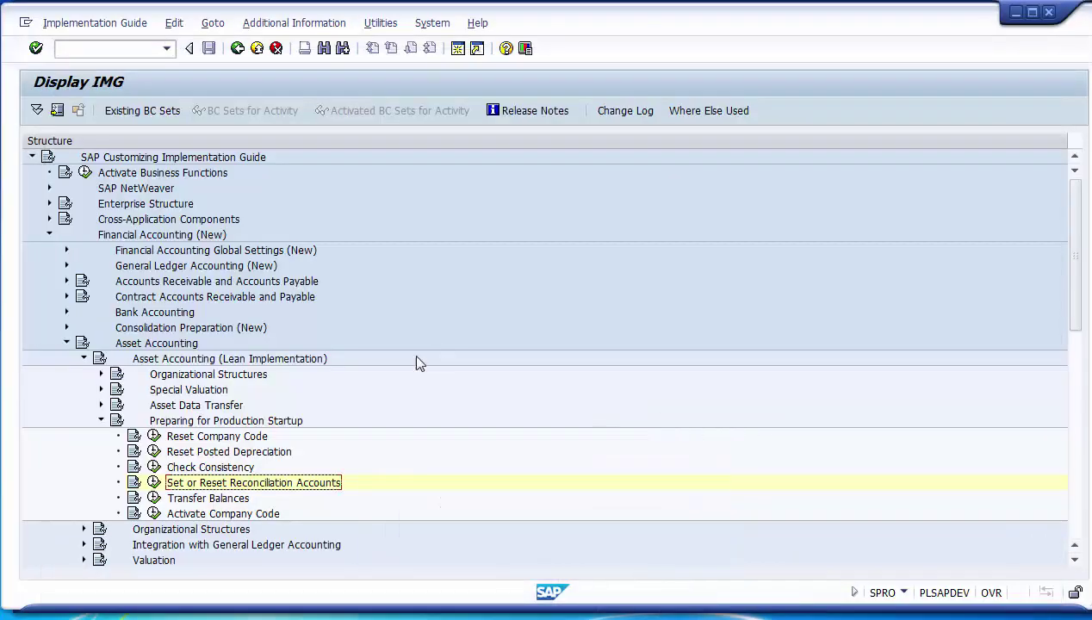
Open Transfer Balances under Preparing for Production Startup and set the document date and posting date to 31.03.2015.
click(231, 498)
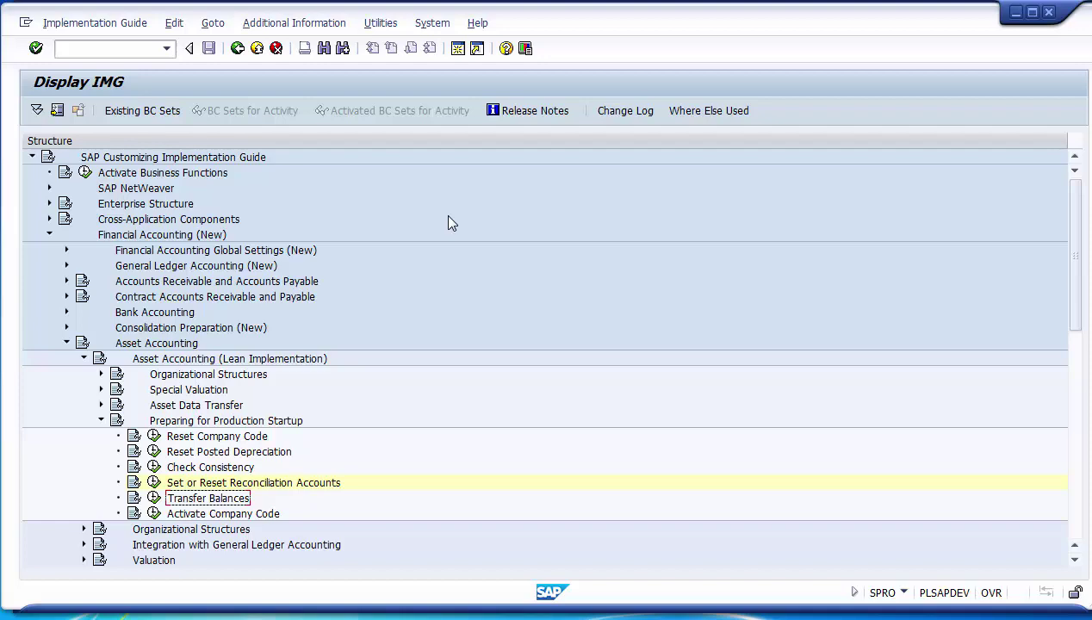
click(155, 500)
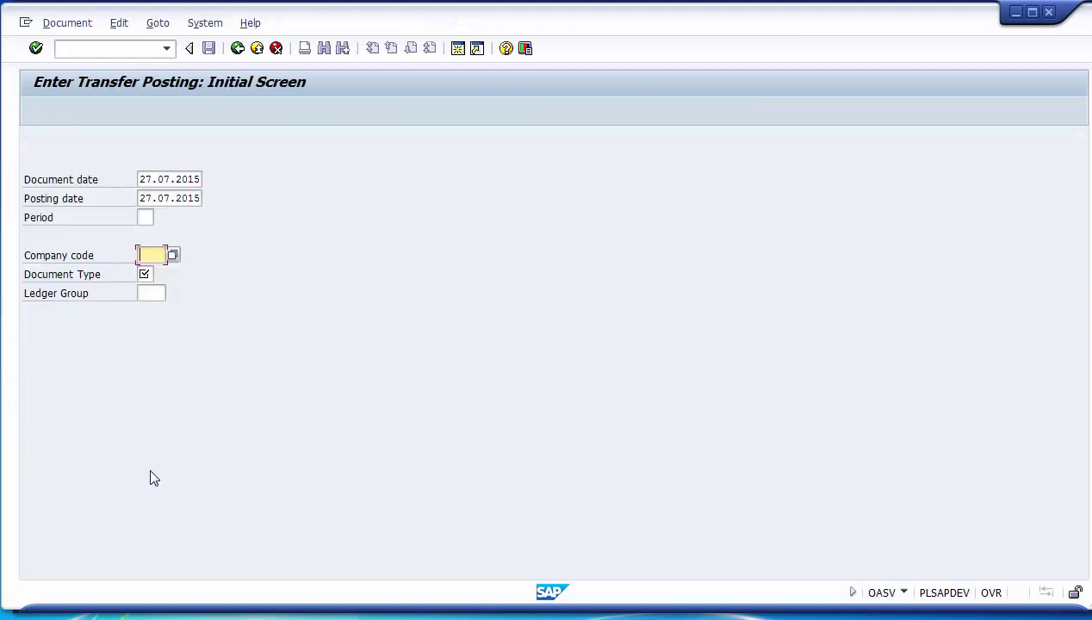
click(144, 179)
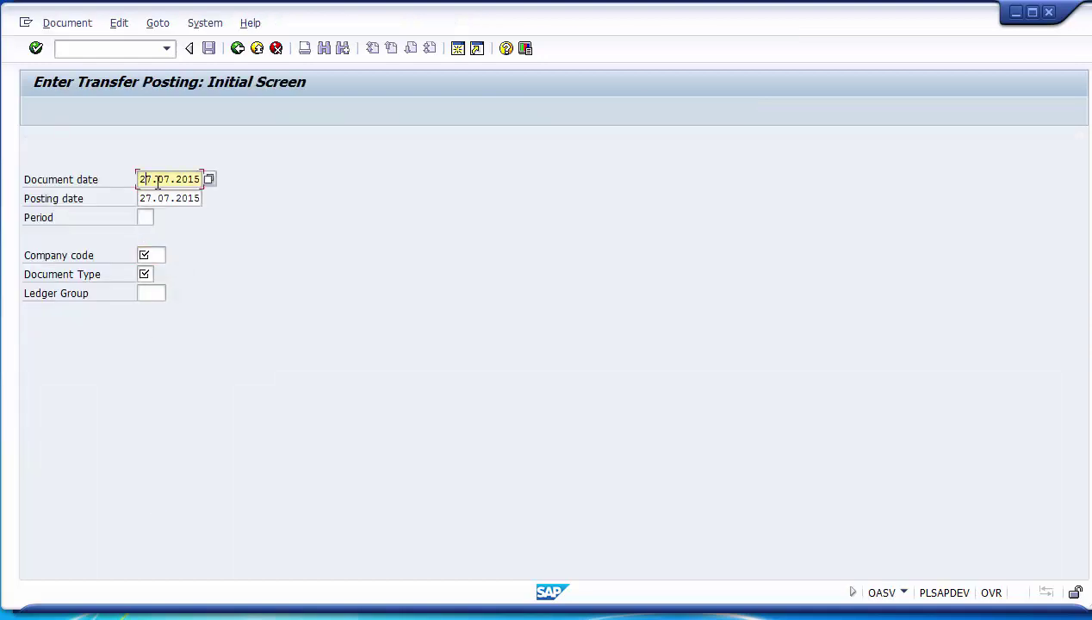
click(141, 181)
text(31.03)
key(Tab)
text(3)
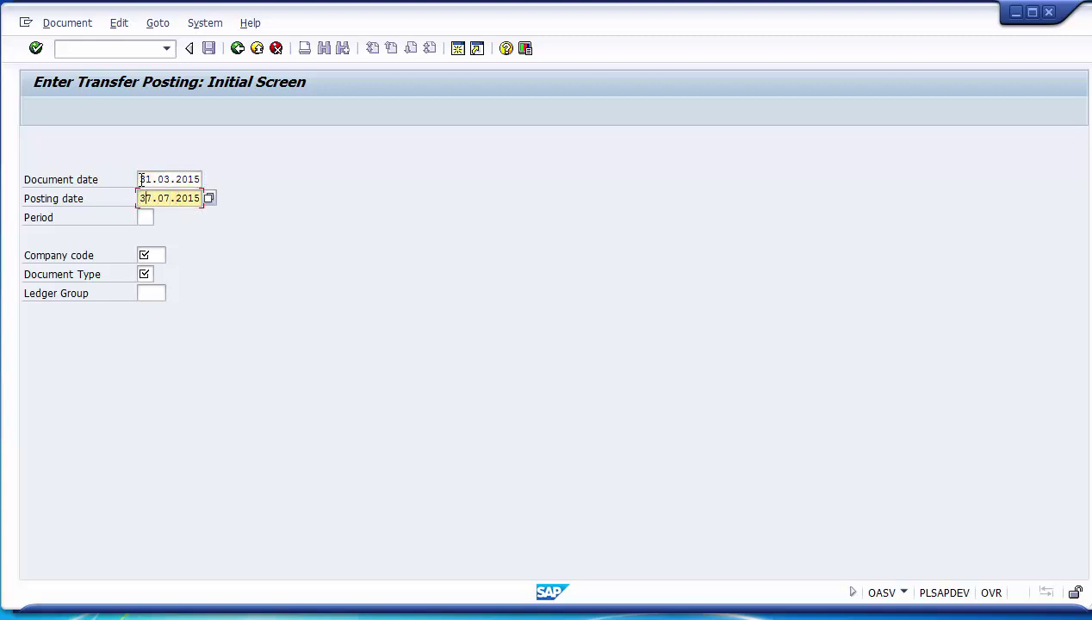
text(1.07)
text(3)
key(Tab)
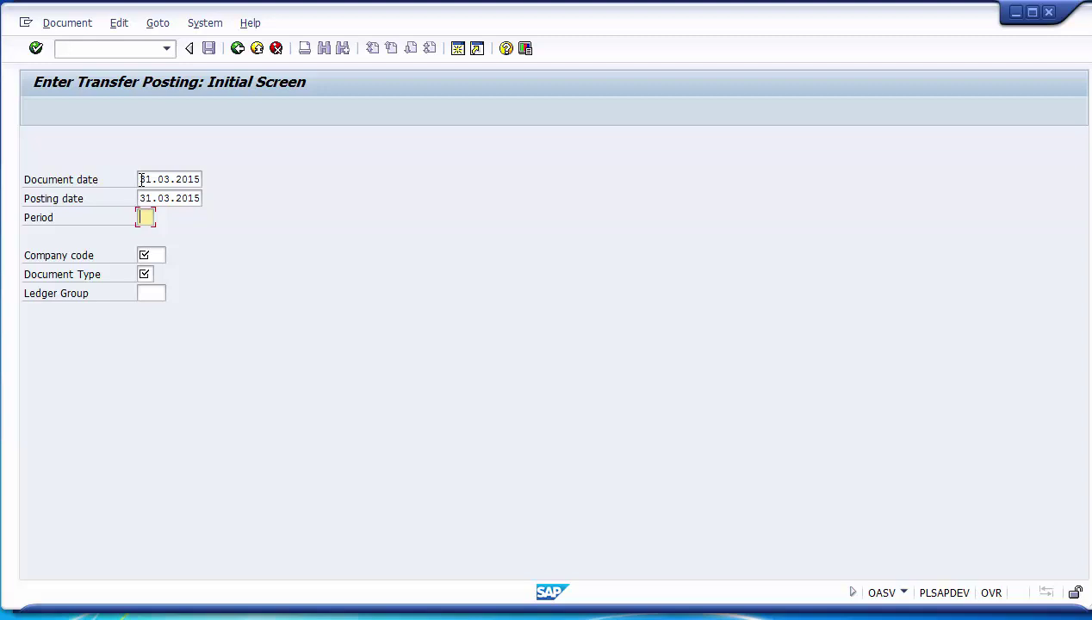
Enter company code 1200 and document type AA for the transfer posting, leaving the period blank.
key(Tab)
key(Tab)
key(shift+Tab)
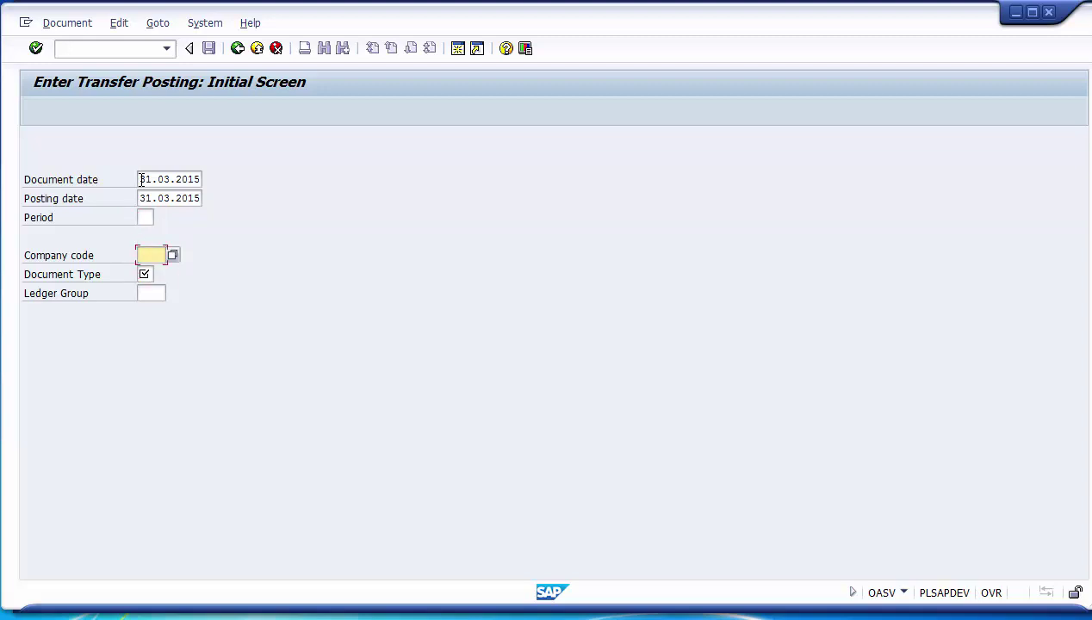
text(1200)
key(Tab)
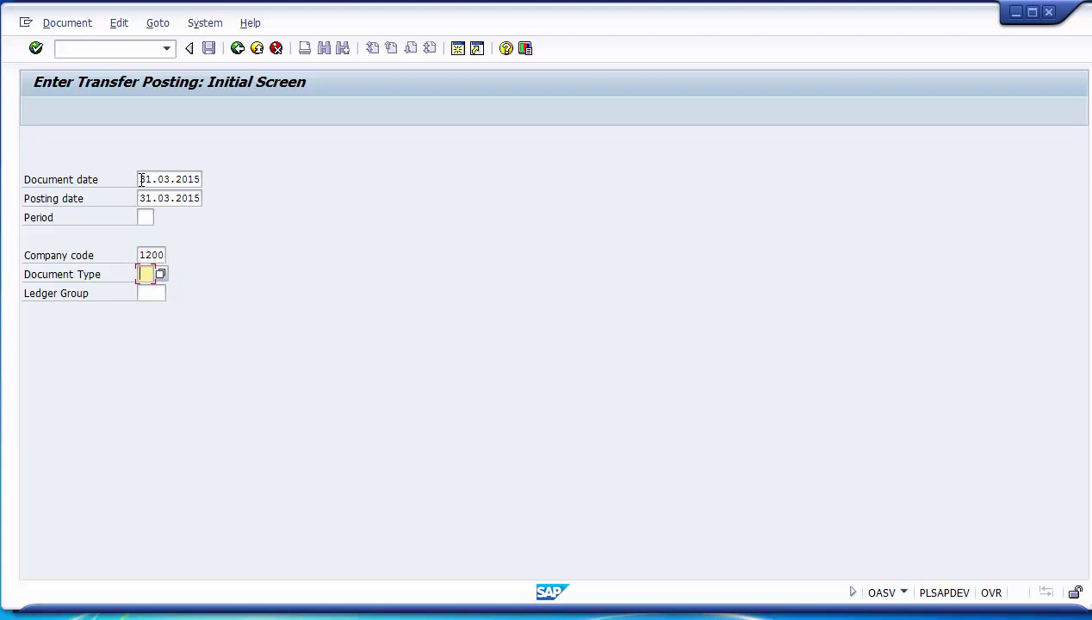
text(AA)
key(Tab)
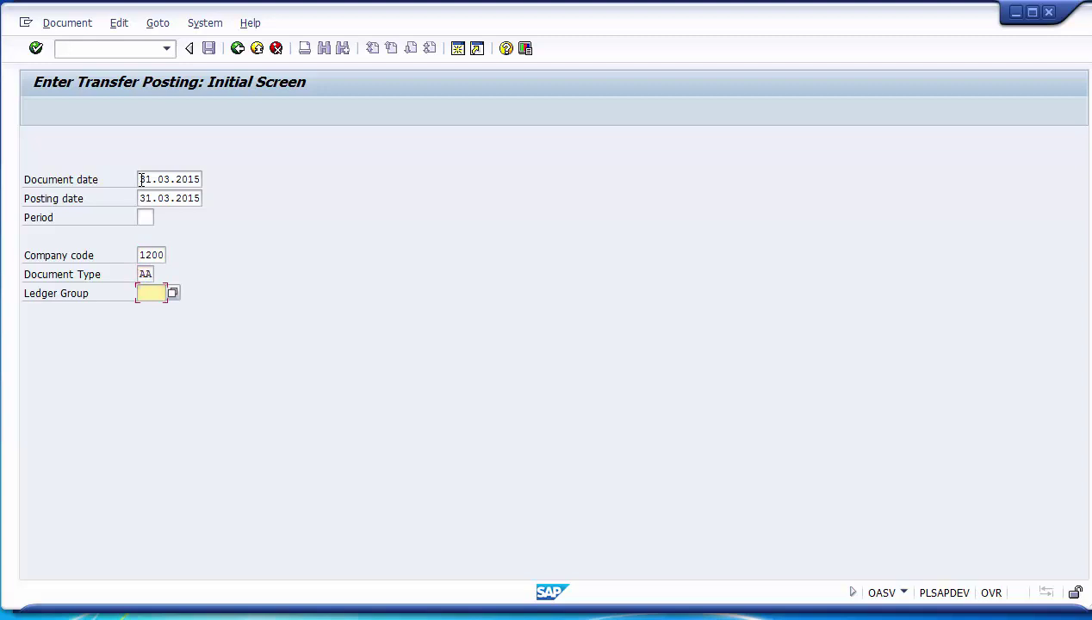
Choose Leading Ledger 0L as the ledger group and proceed to the transaction data of the transfer posting.
key(Return)
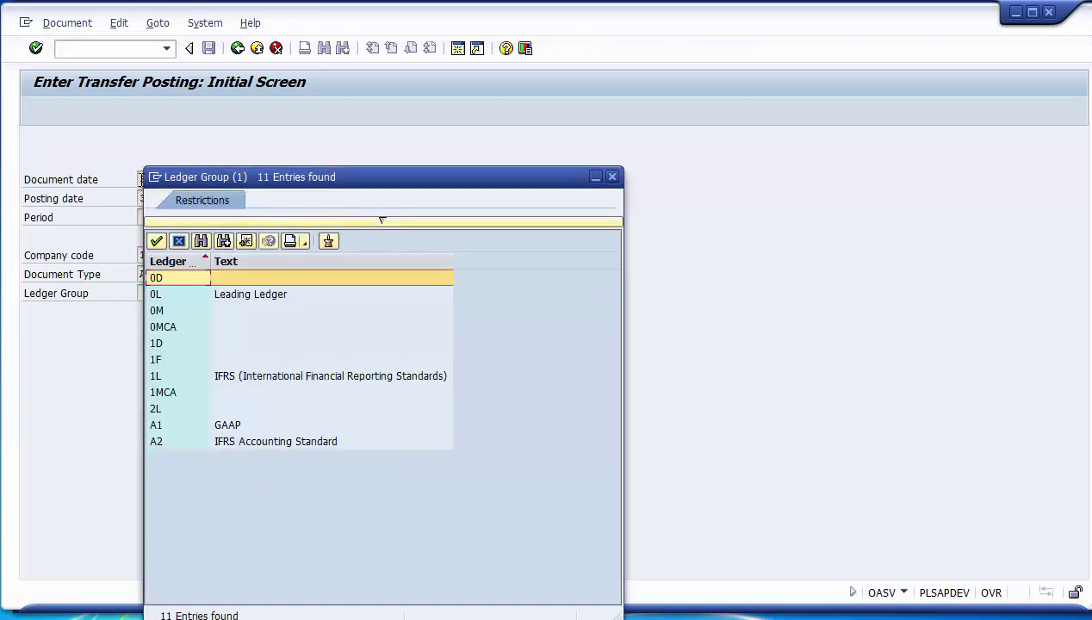
key(Down)
key(Return)
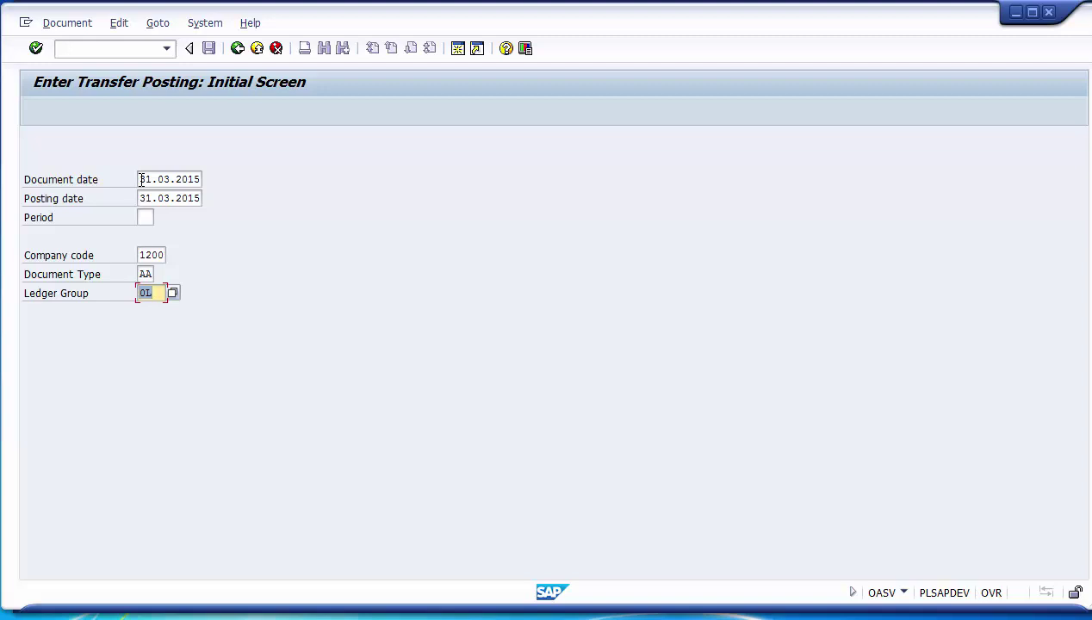
key(Return)
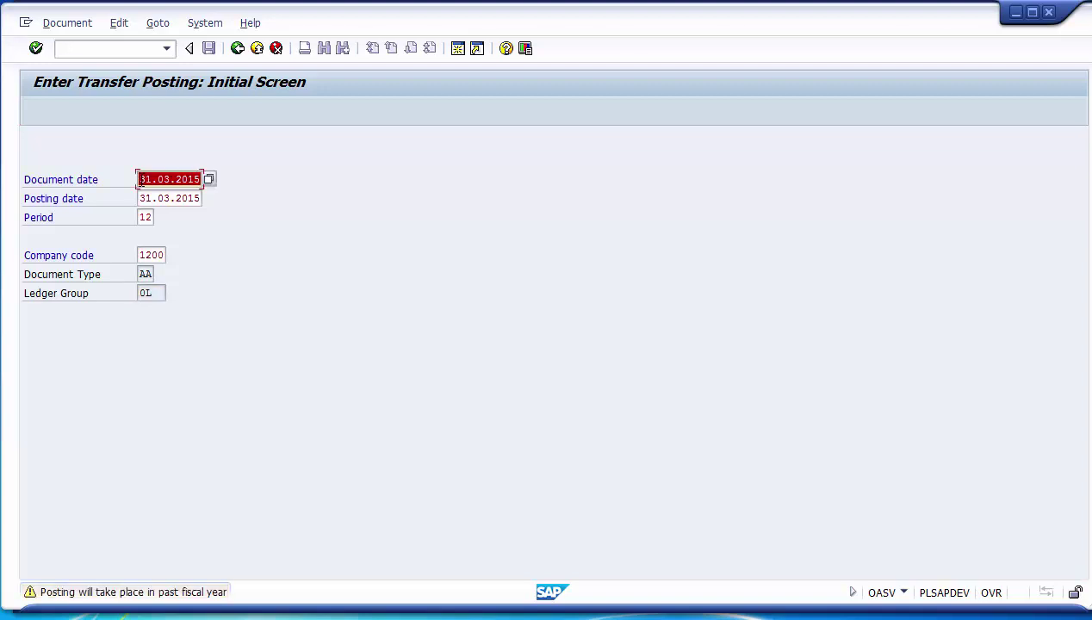
key(Return)
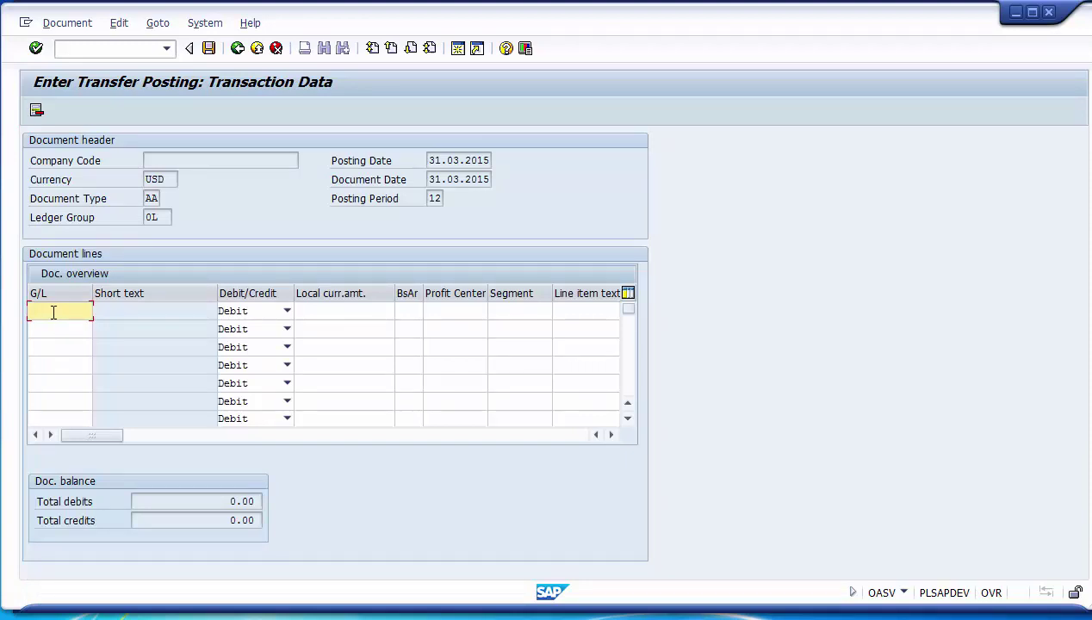
Try the input help for the first line's G/L account, and start transaction FS00 in a new session.
key(F4)
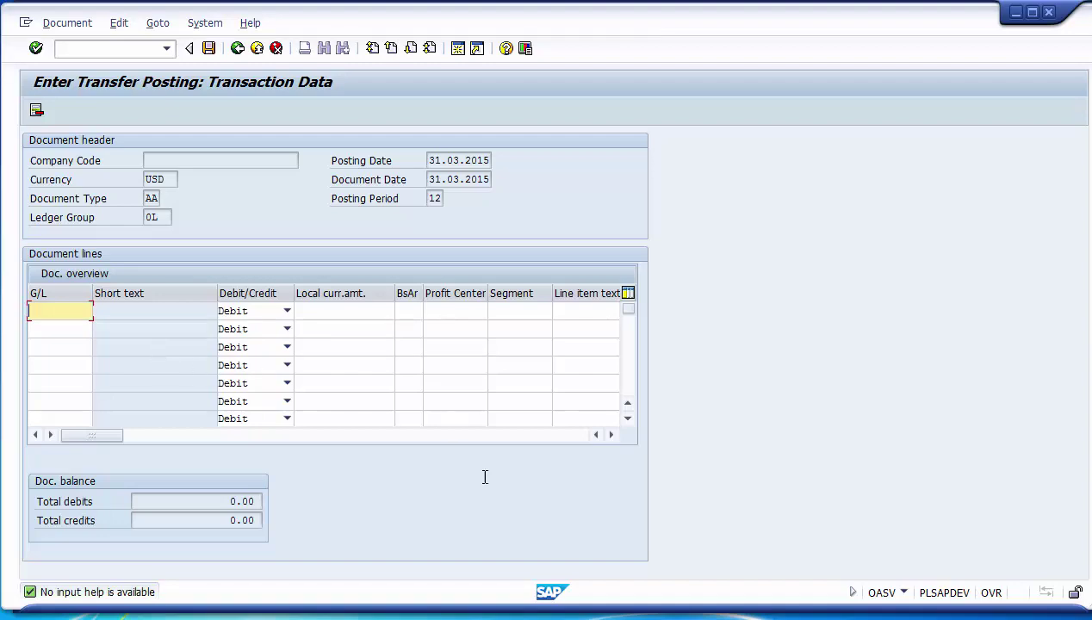
click(464, 616)
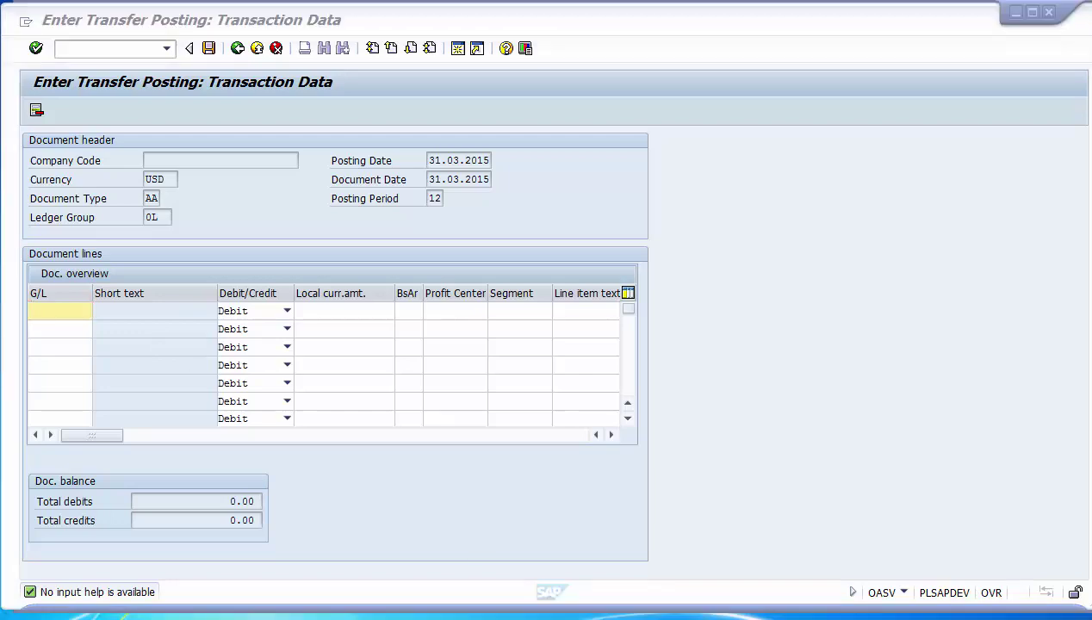
click(504, 164)
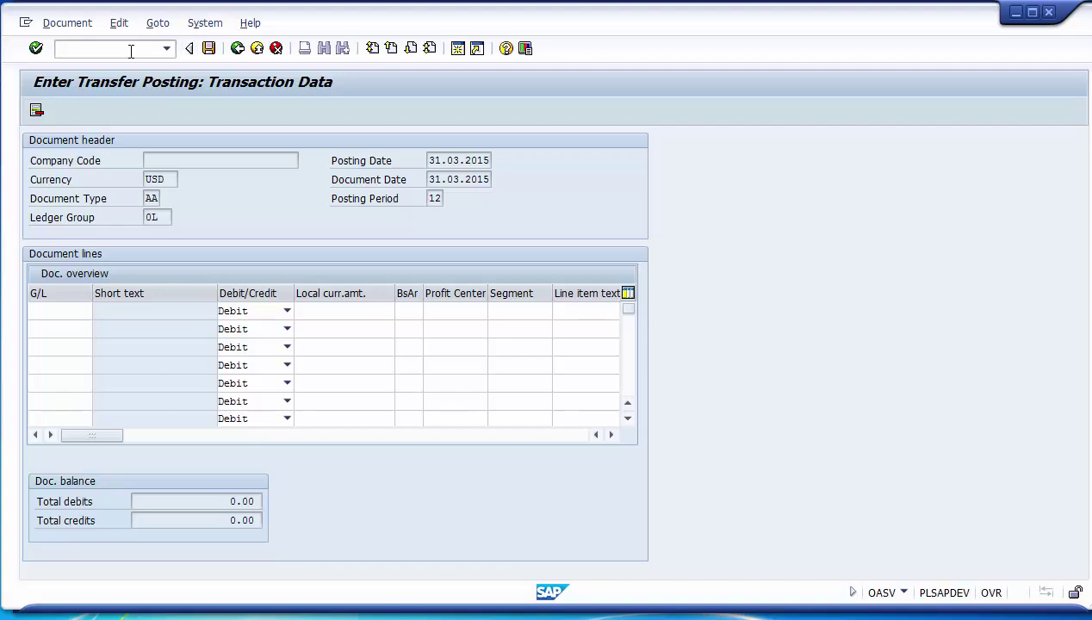
key(ctrl+n)
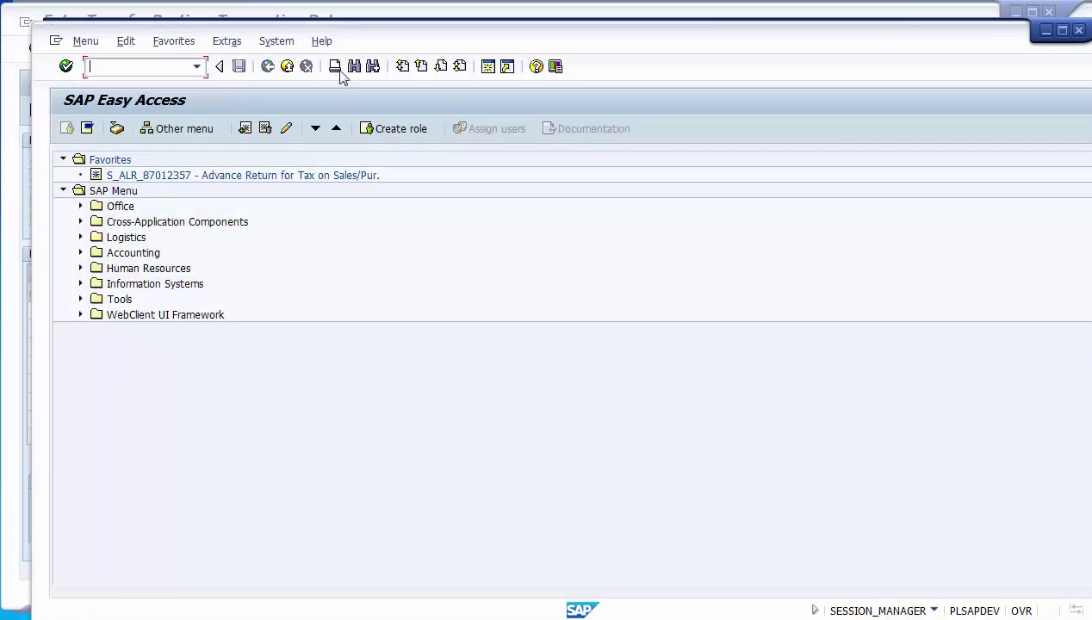
double_click(349, 29)
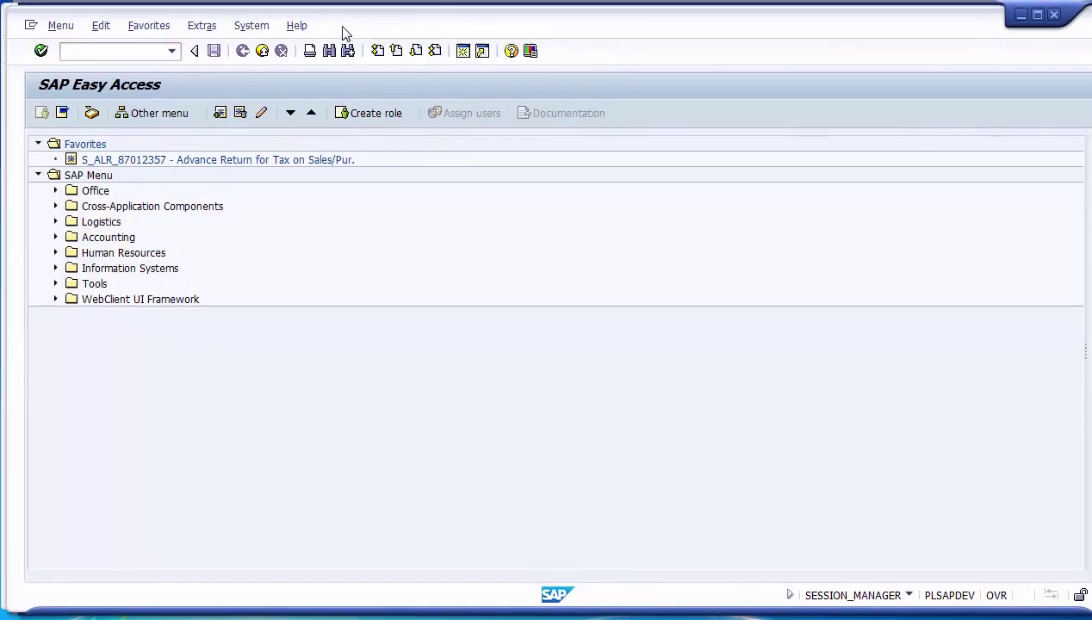
text(fs00)
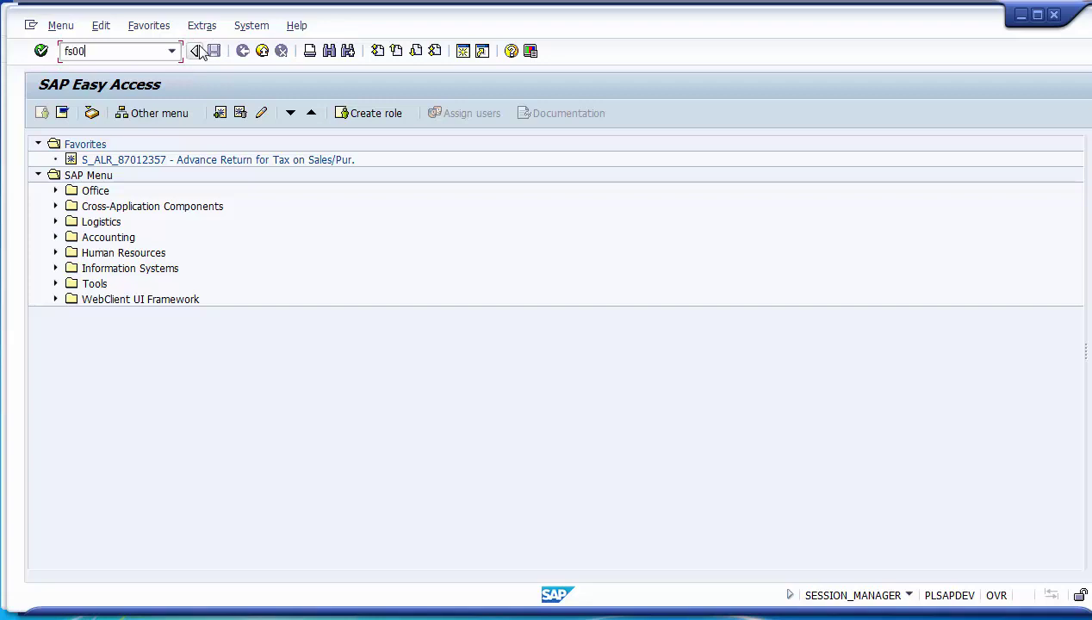
key(Return)
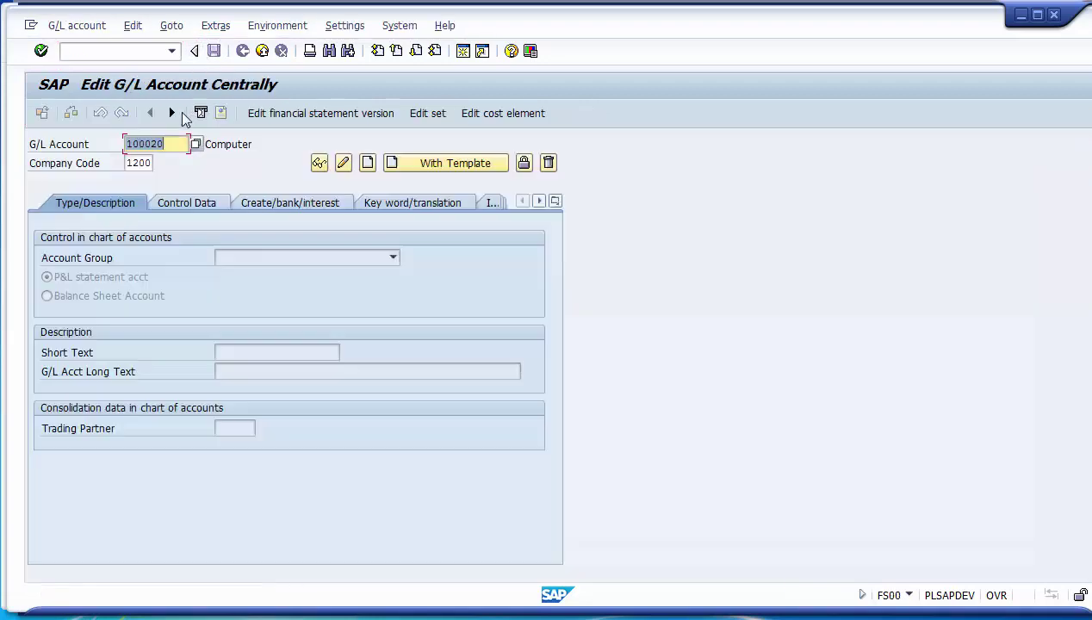
Clear the G/L account and look up account 100020 (Computer) in the G/L account list of company code 1200.
key(Delete)
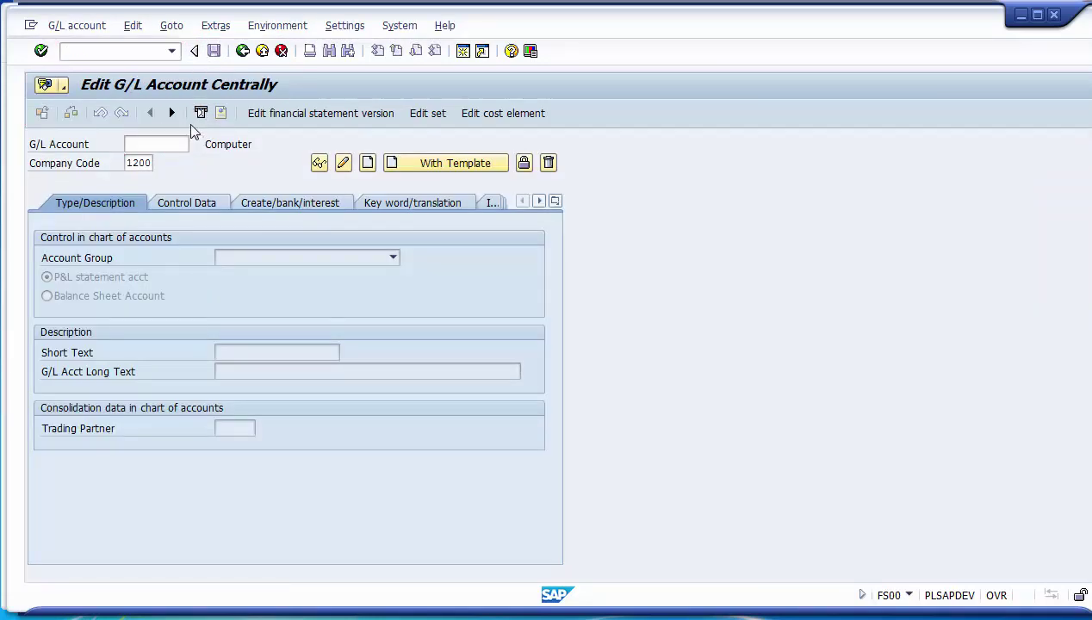
key(F4)
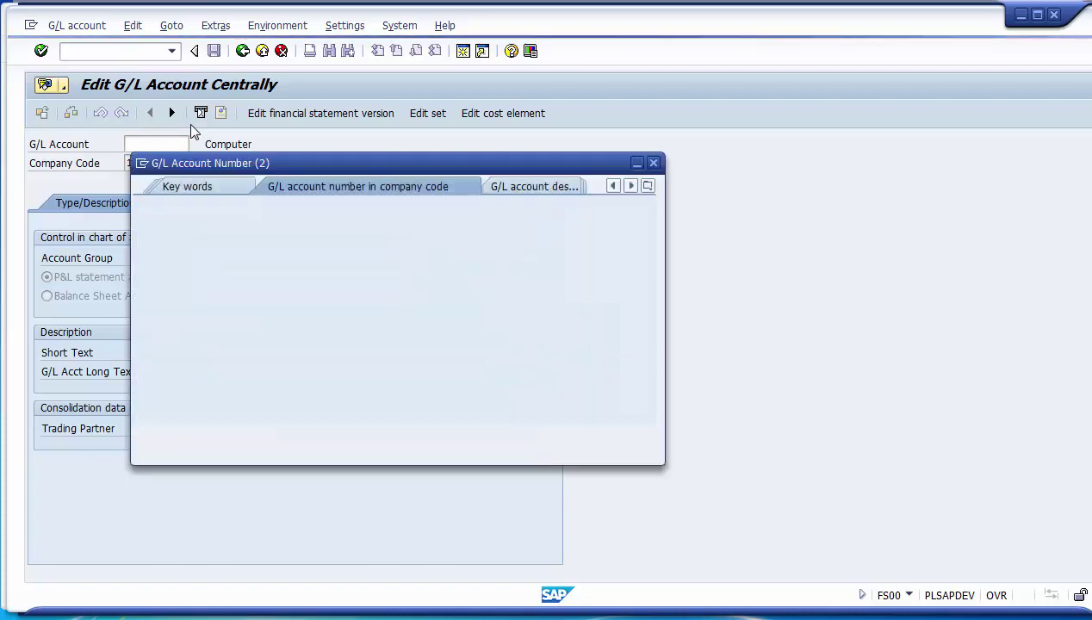
key(Return)
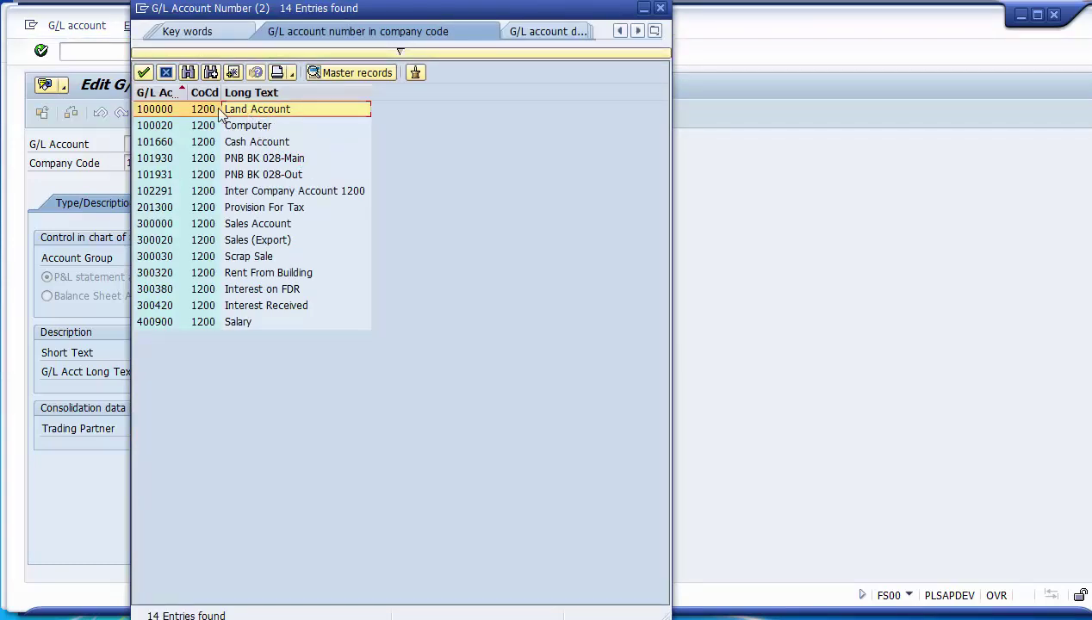
click(158, 127)
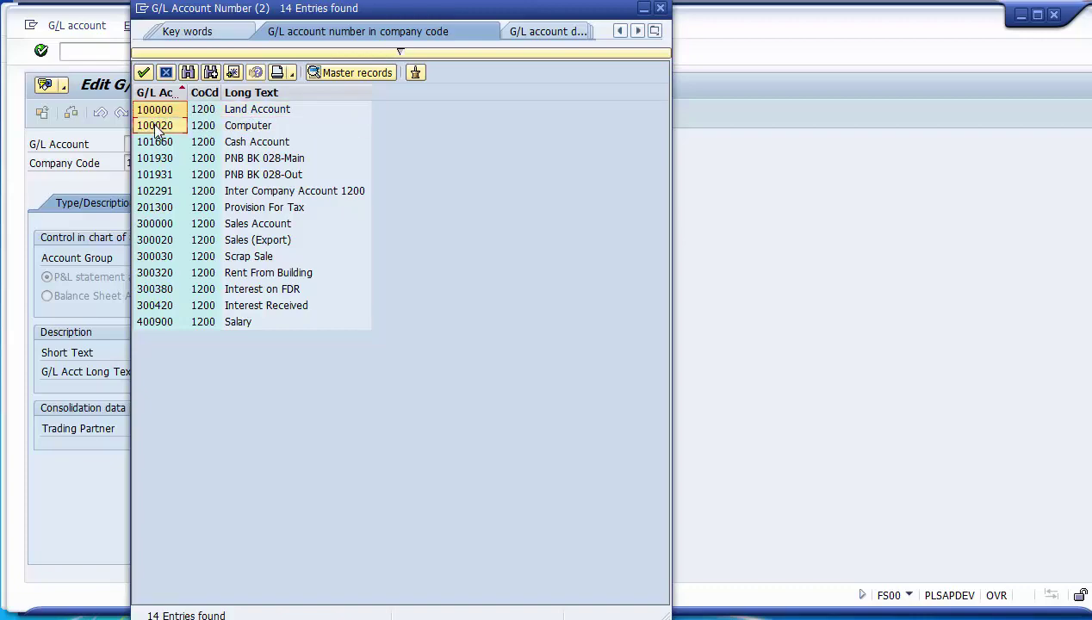
double_click(158, 127)
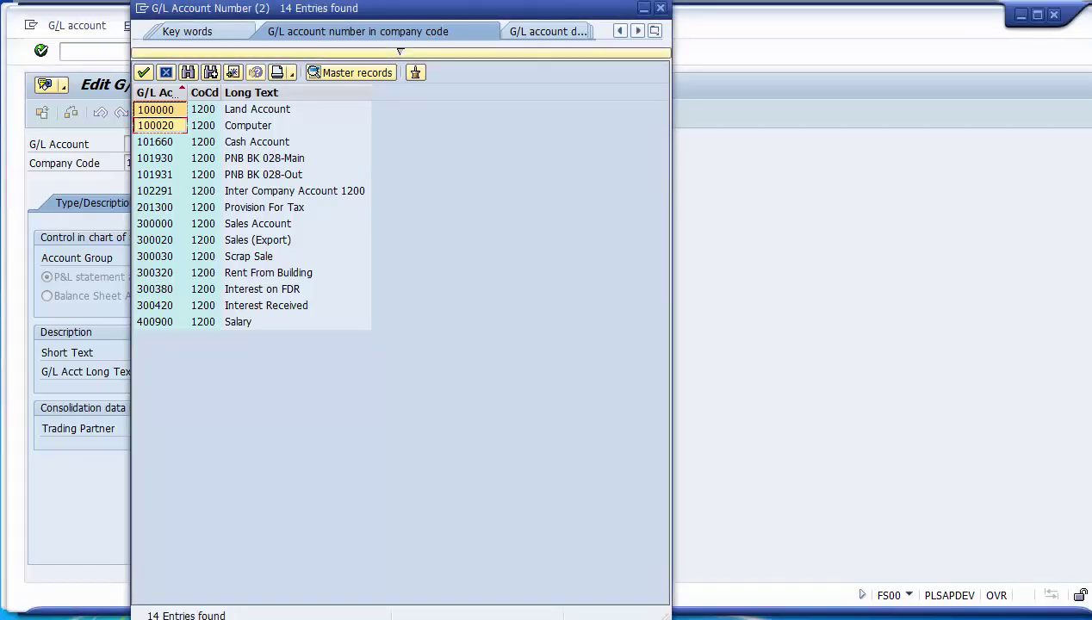
Enter G/L accounts 100000 and 100020 as debit lines of the transfer posting, with amounts 50000 and 40000.
click(422, 590)
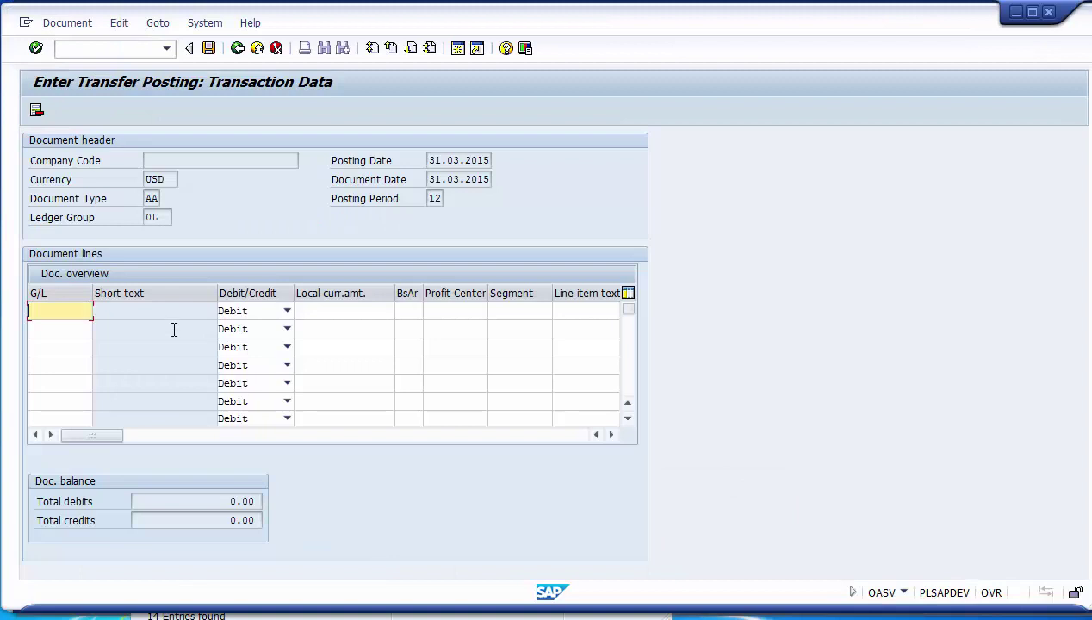
key(ctrl+v)
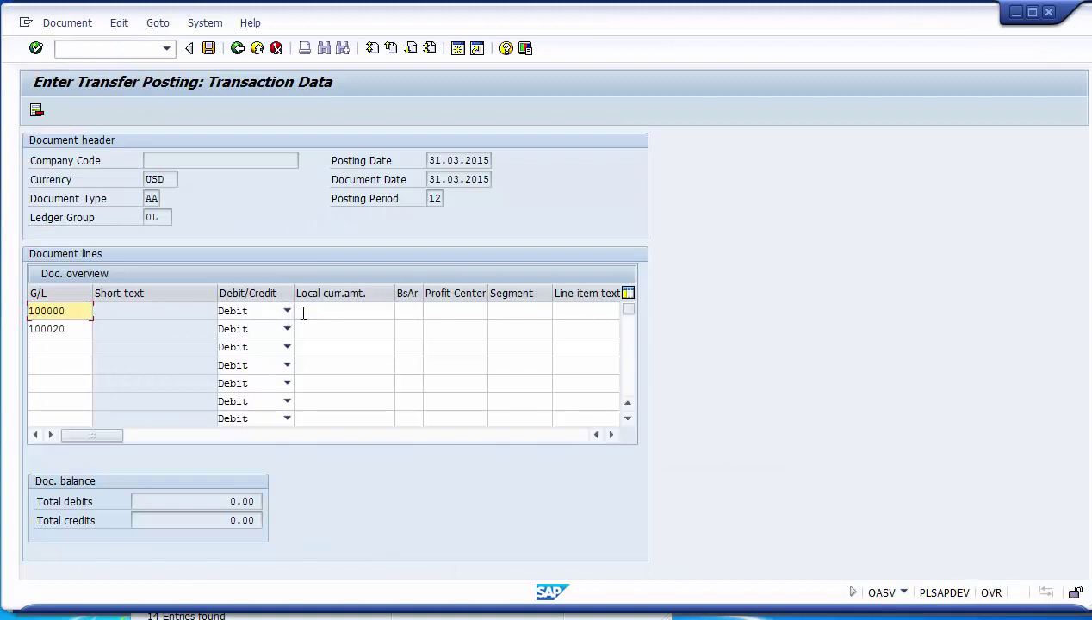
click(320, 316)
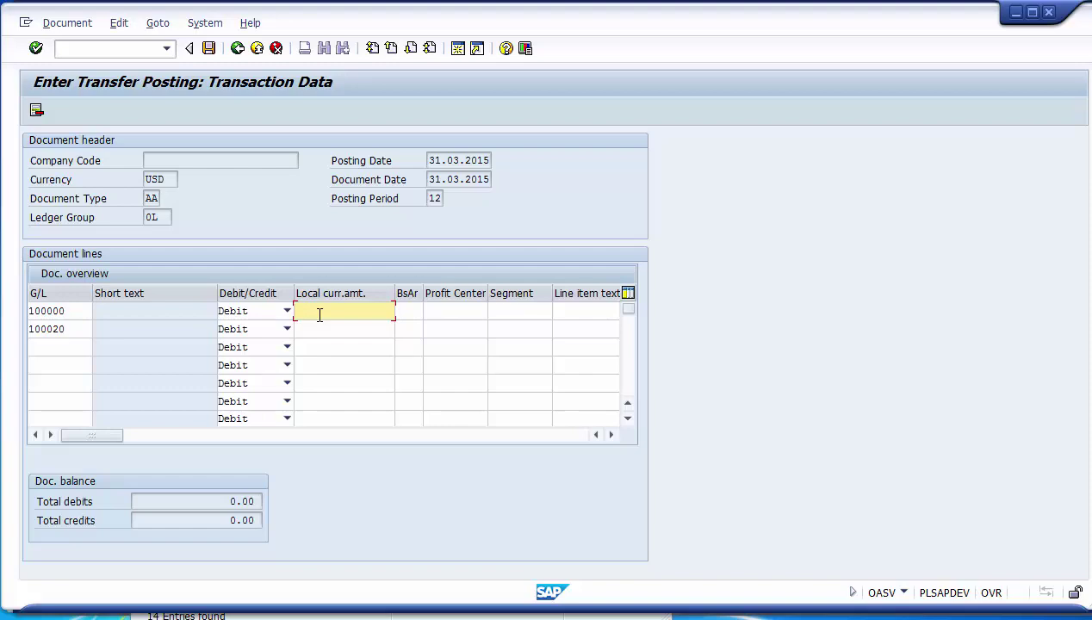
text(50000)
key(Down)
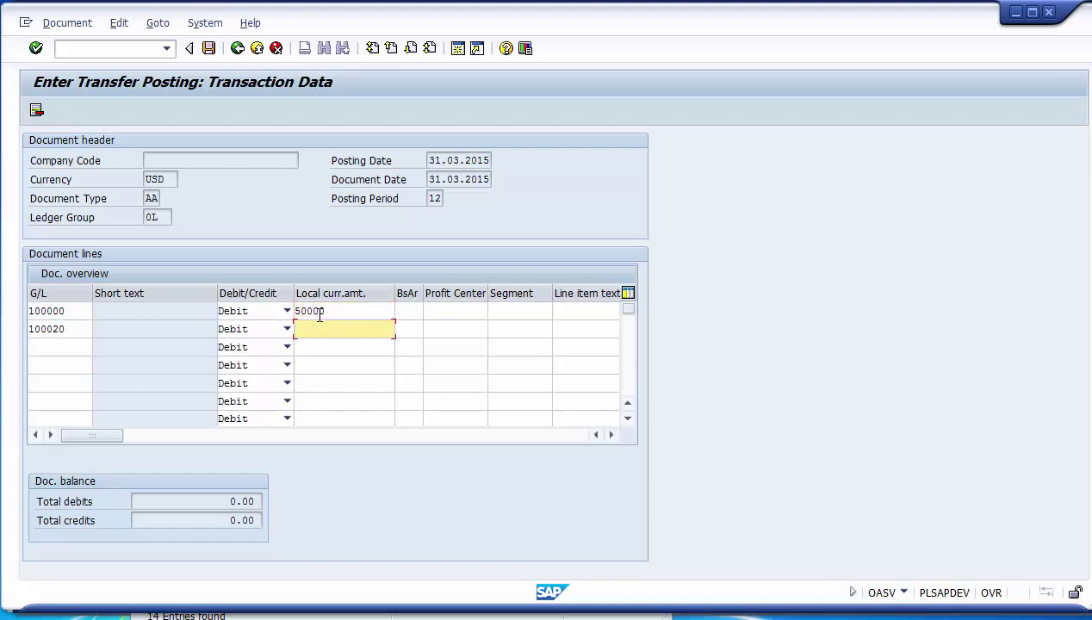
text(40000)
click(70, 346)
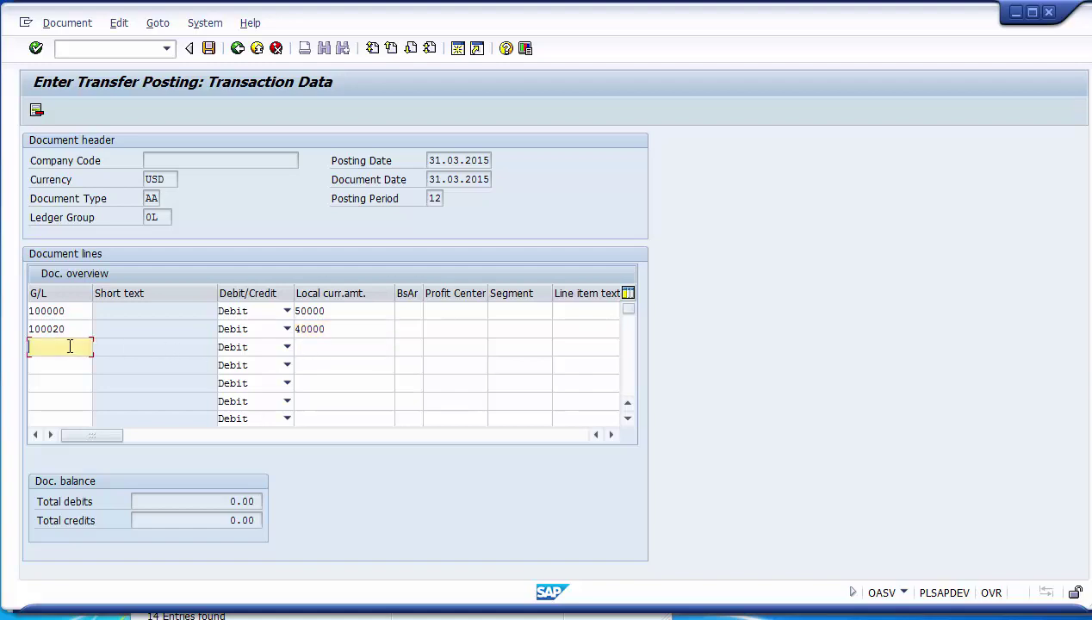
click(405, 311)
click(445, 315)
click(522, 317)
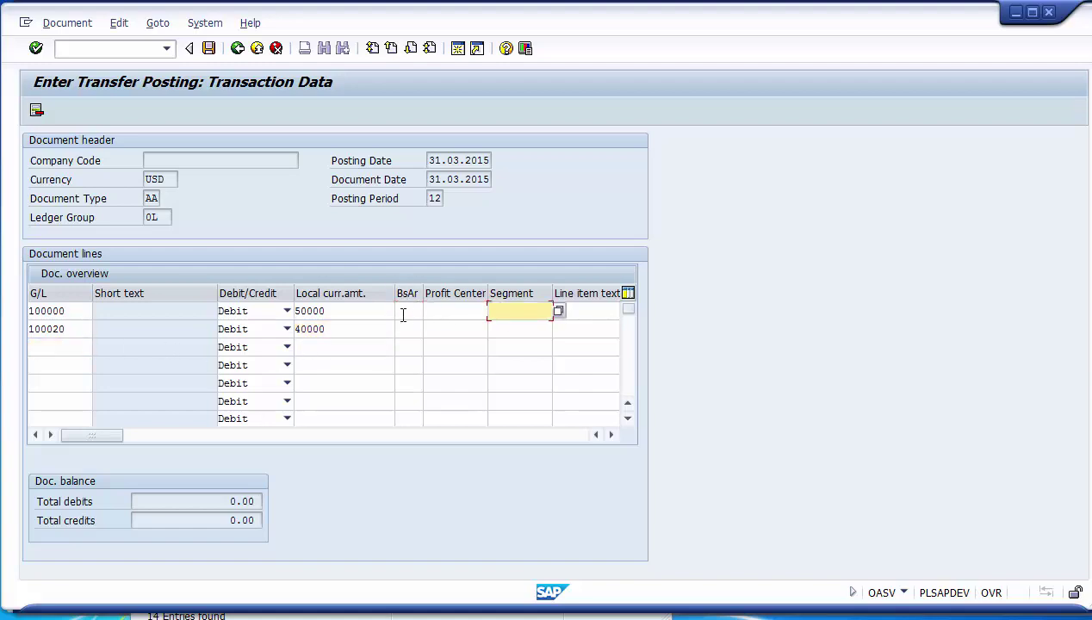
click(402, 312)
click(446, 312)
click(408, 312)
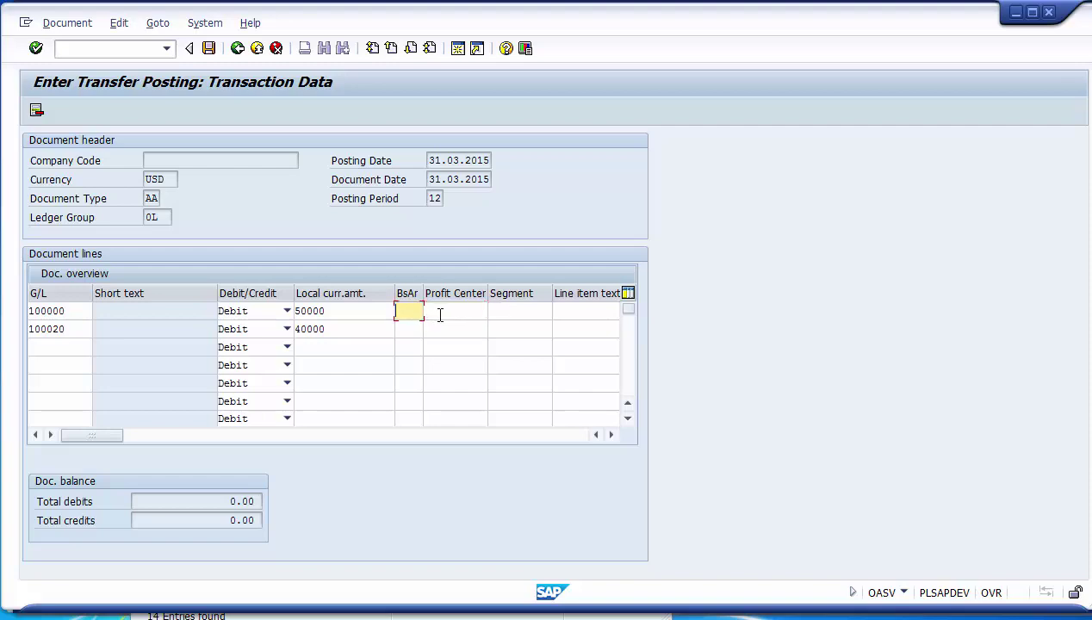
click(436, 312)
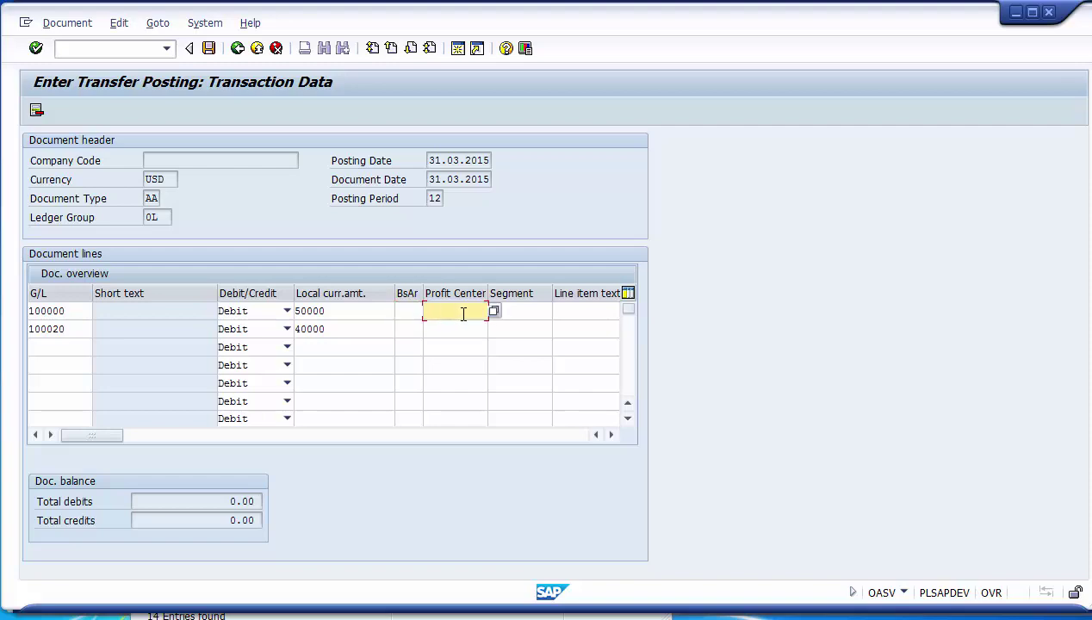
click(403, 312)
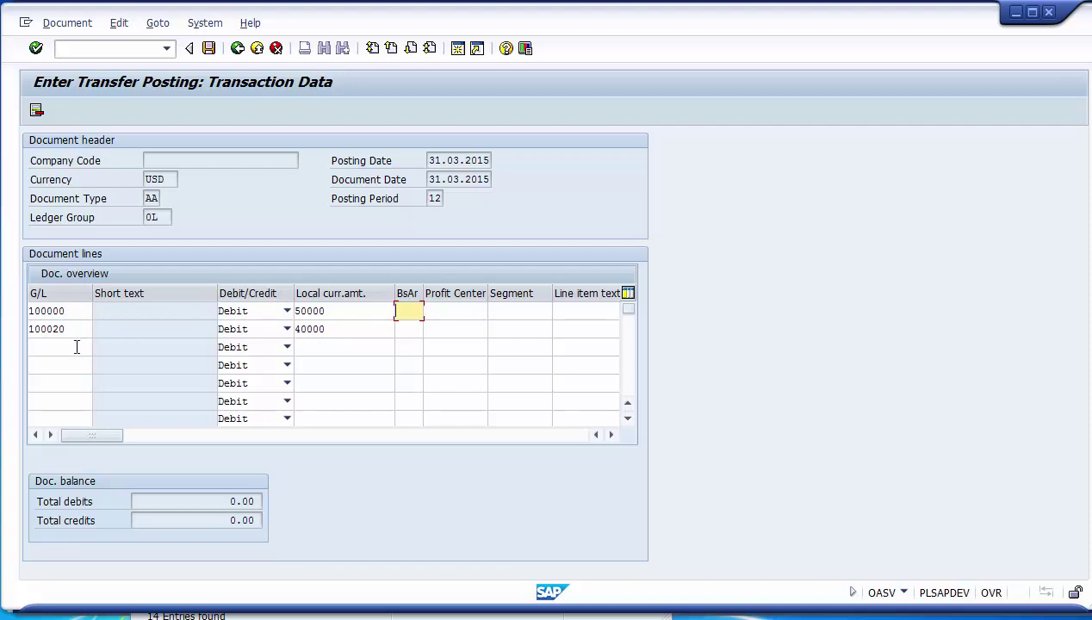
Set the third document line to Credit and look up the Salary account 400900 in the G/L account list.
click(287, 347)
click(241, 363)
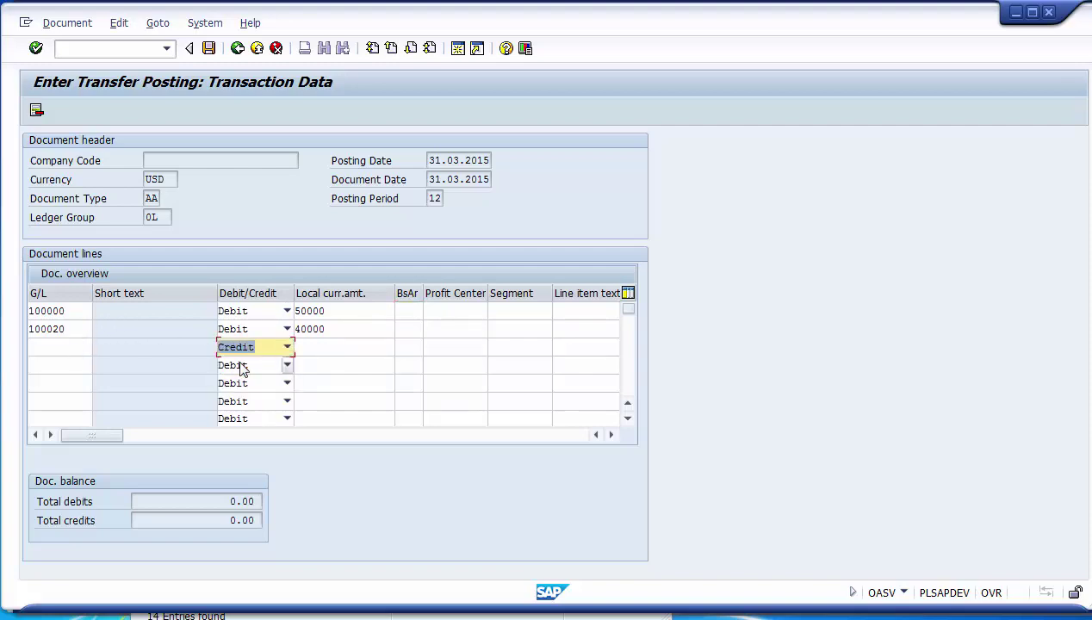
click(87, 347)
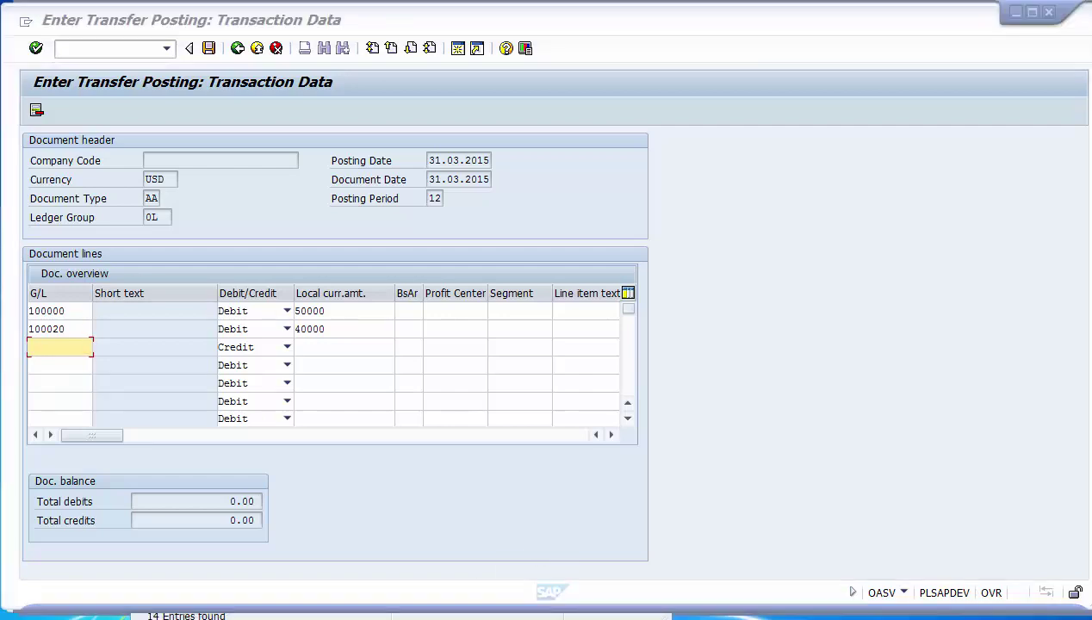
mouse_move(561, 549)
click(704, 549)
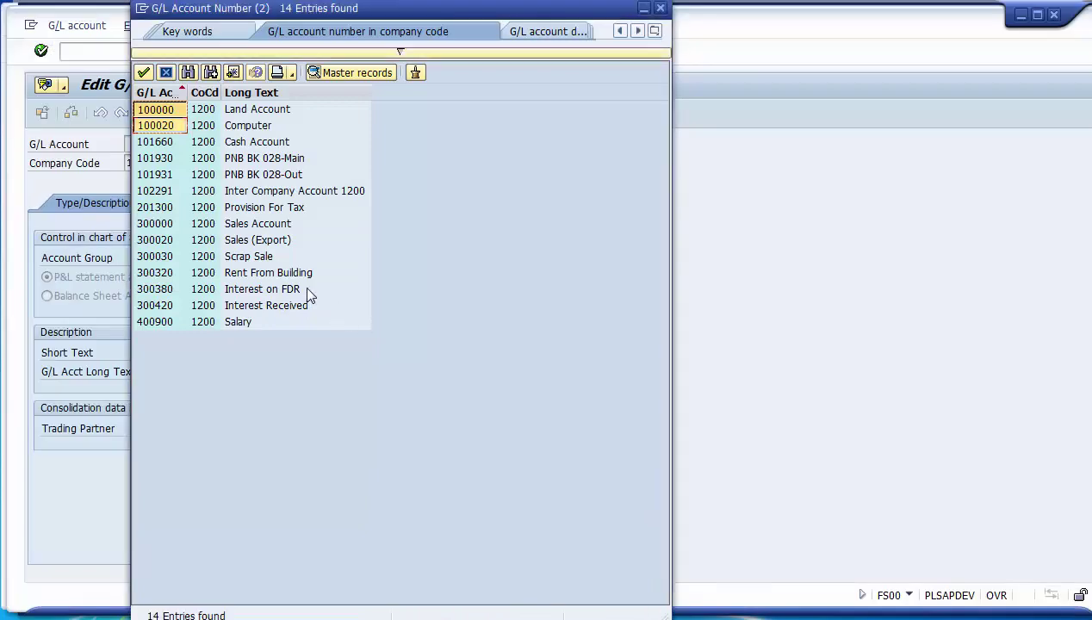
click(156, 225)
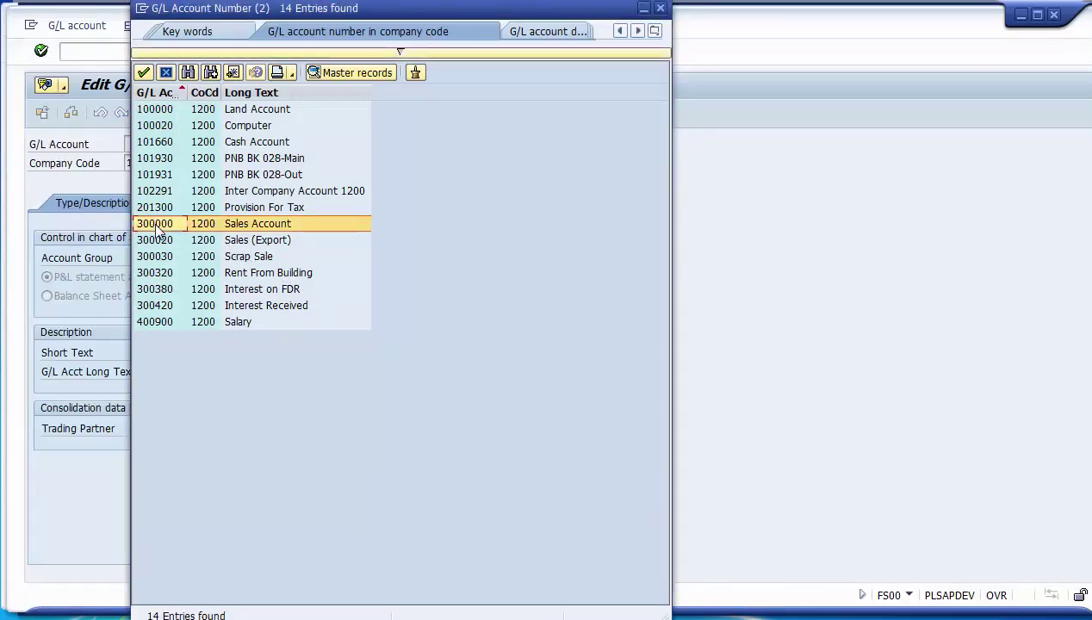
click(156, 322)
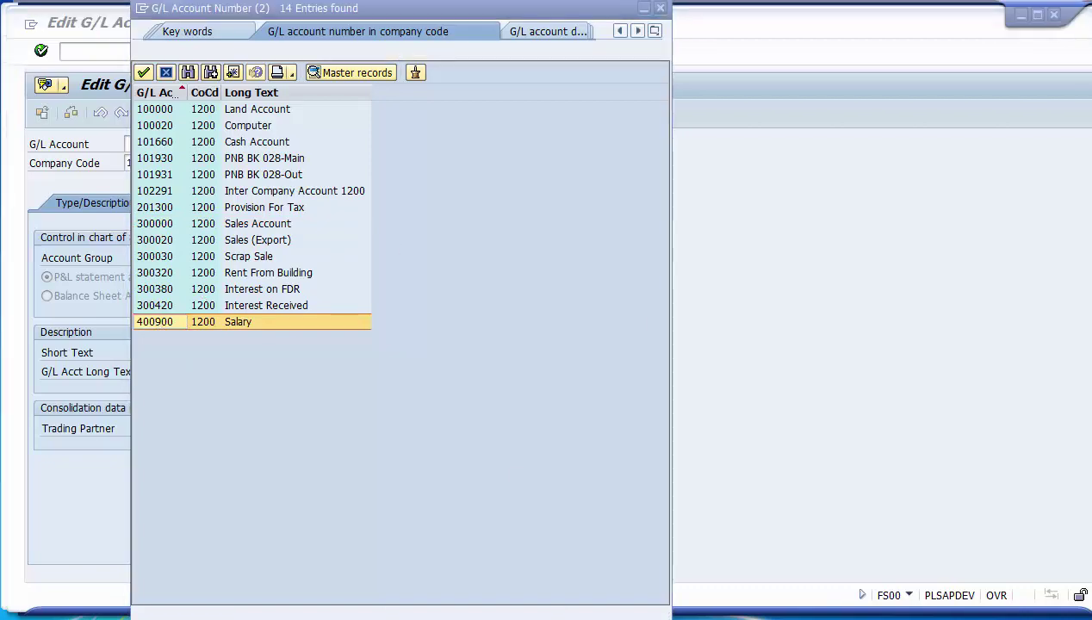
click(372, 520)
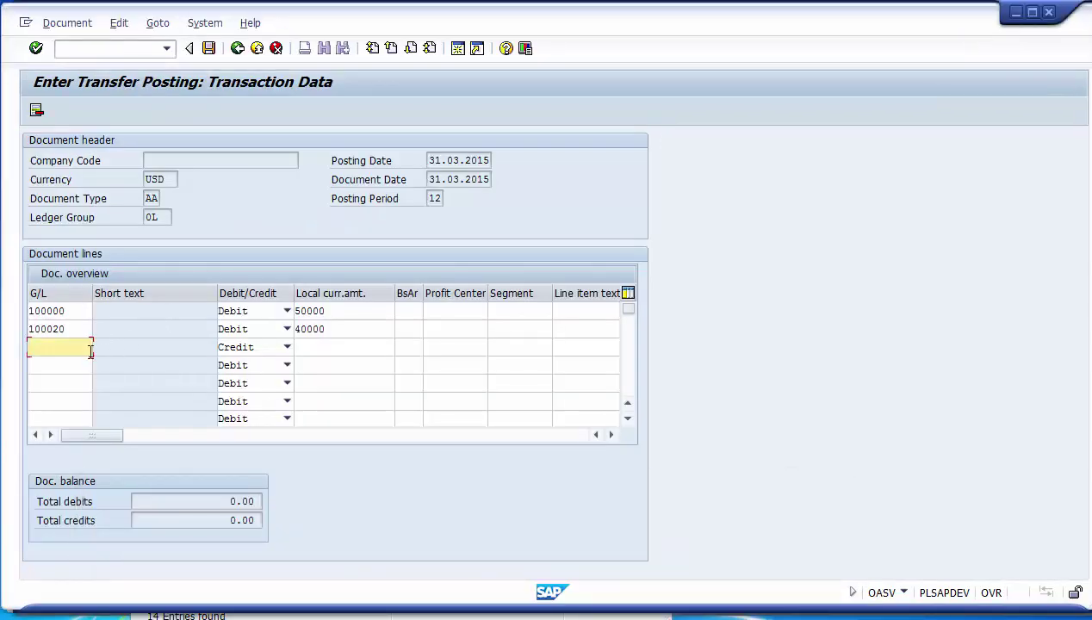
Enter account 400900 with amount 90000 on the credit line and validate the document lines.
text(10)
key(BackSpace)
key(BackSpace)
text(400900)
click(307, 345)
text(90000)
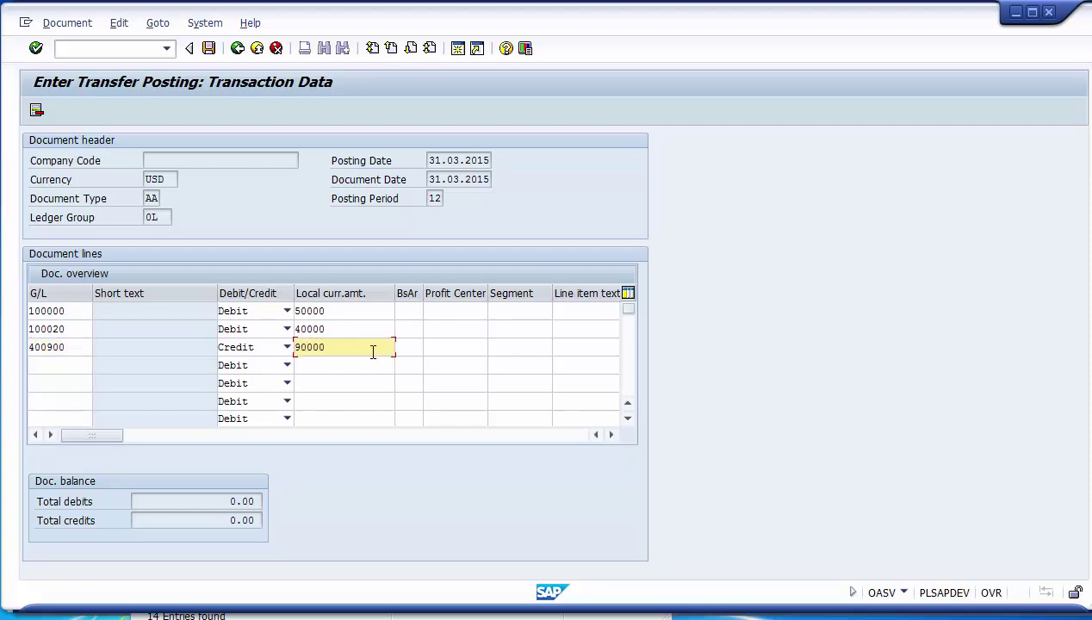
key(Return)
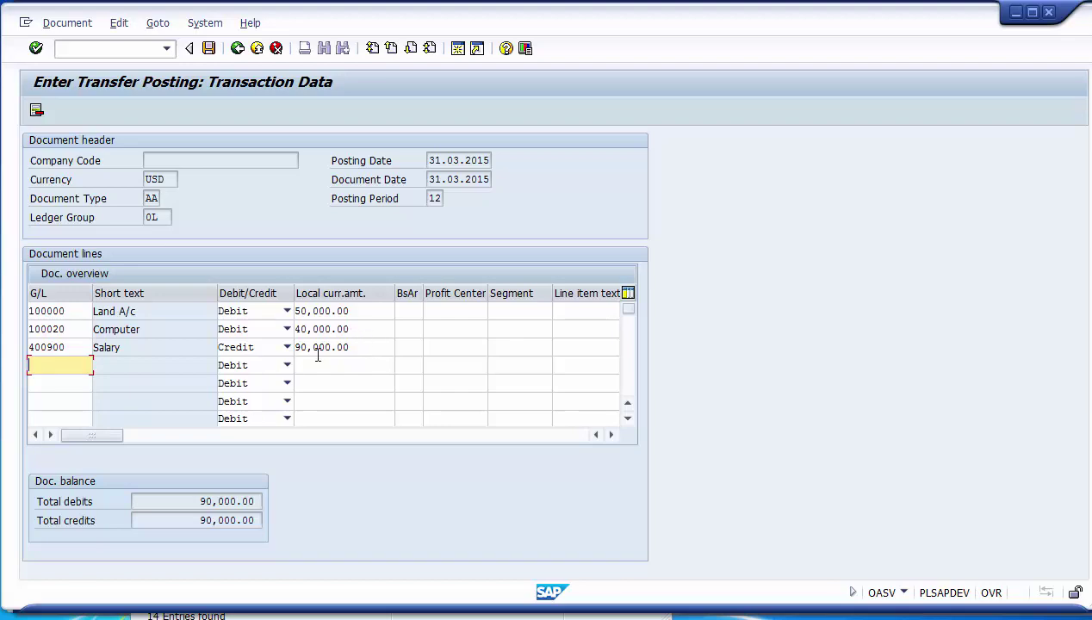
Post the transfer document with account 201300 (Provision For Tax) on the credit line instead.
click(209, 48)
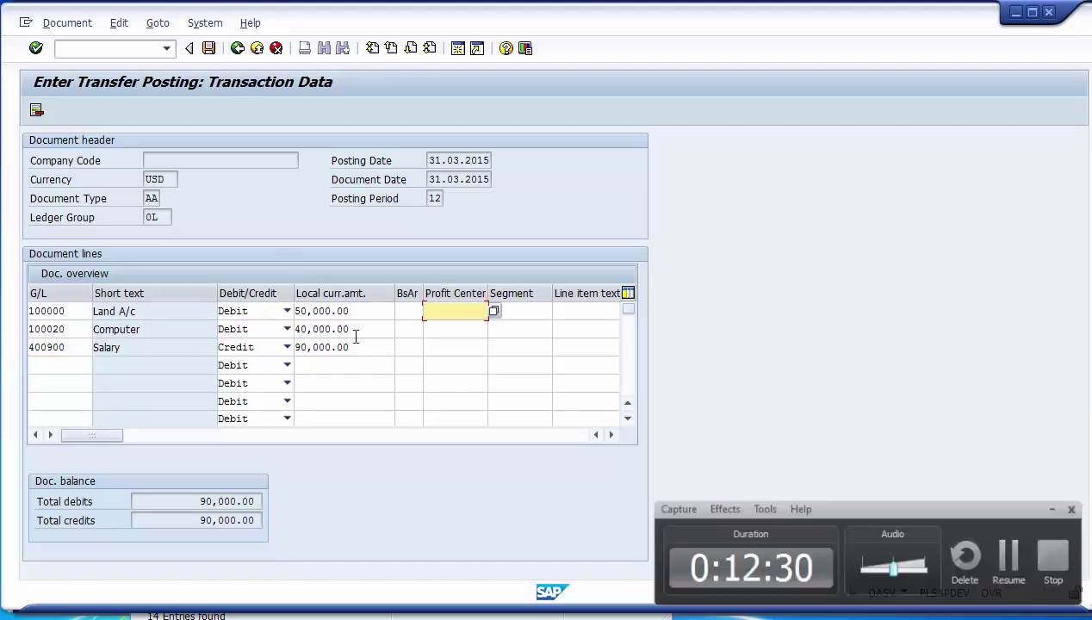
click(209, 48)
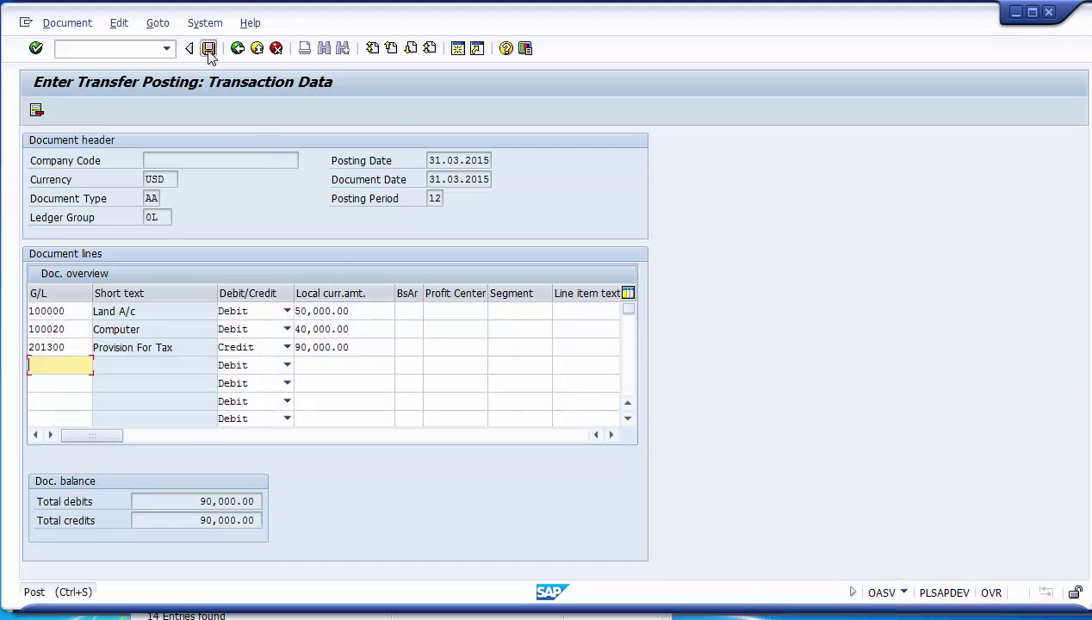
click(209, 49)
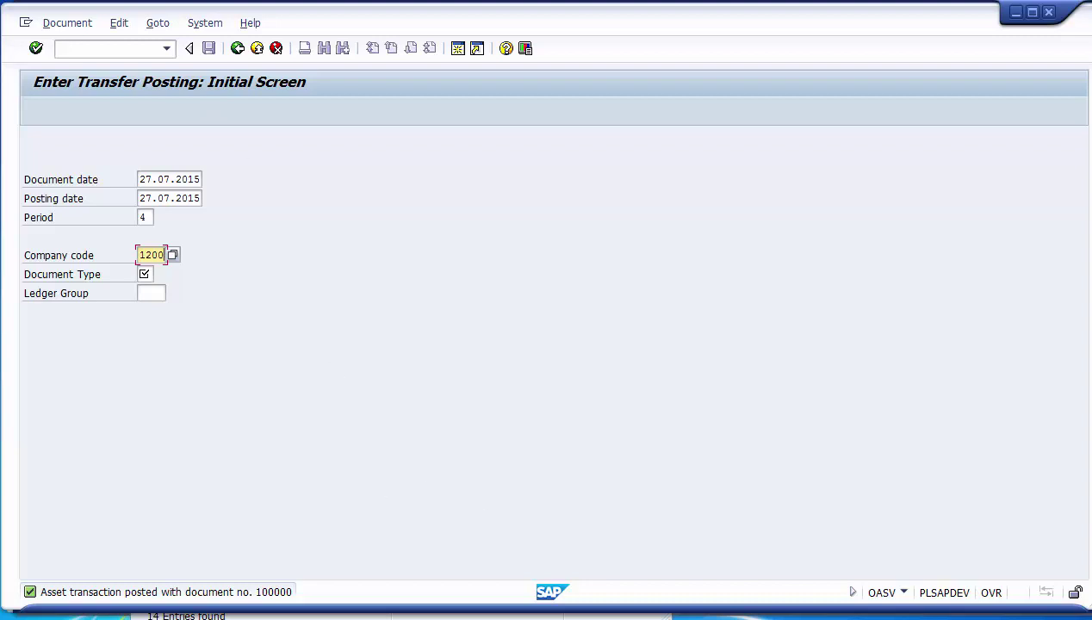
Leave the transfer posting for the implementation guide and open the Activate Company Code activity.
click(466, 616)
click(381, 561)
click(238, 48)
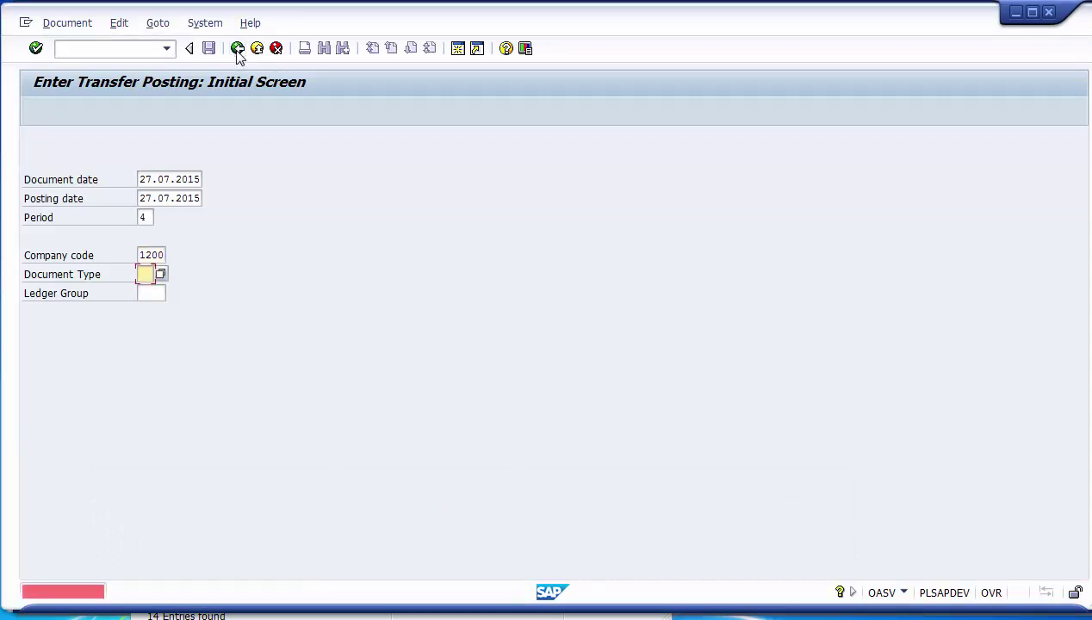
click(256, 50)
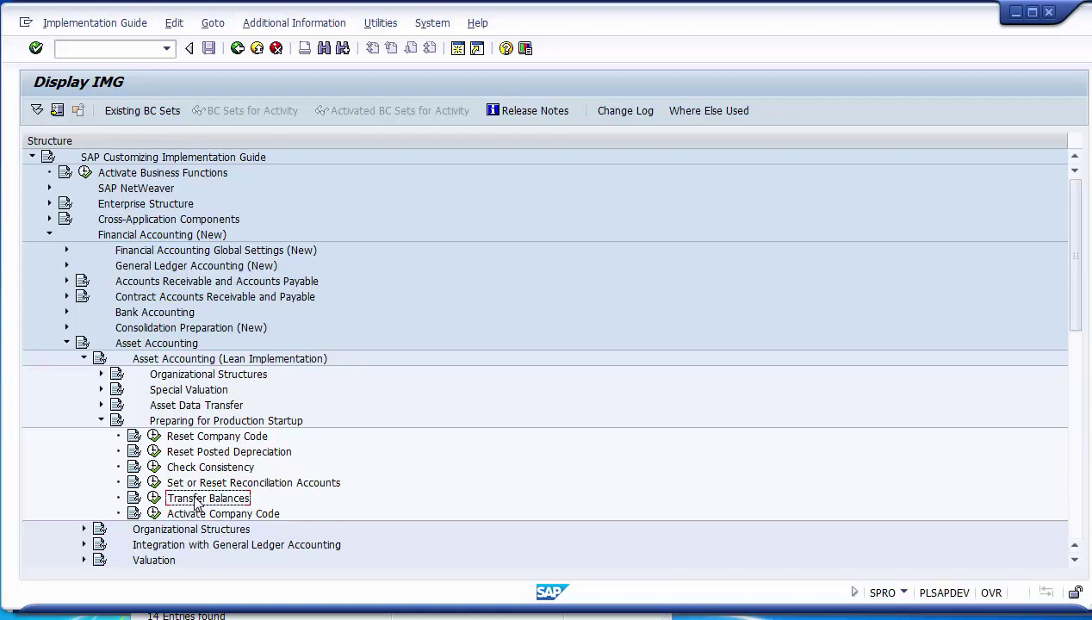
key(Down)
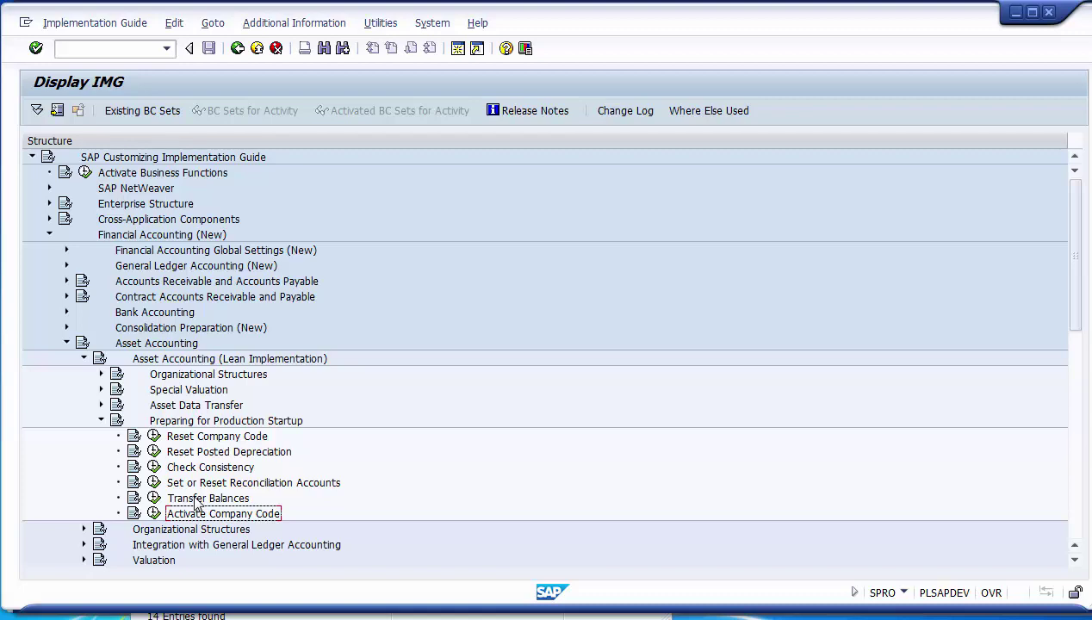
click(153, 514)
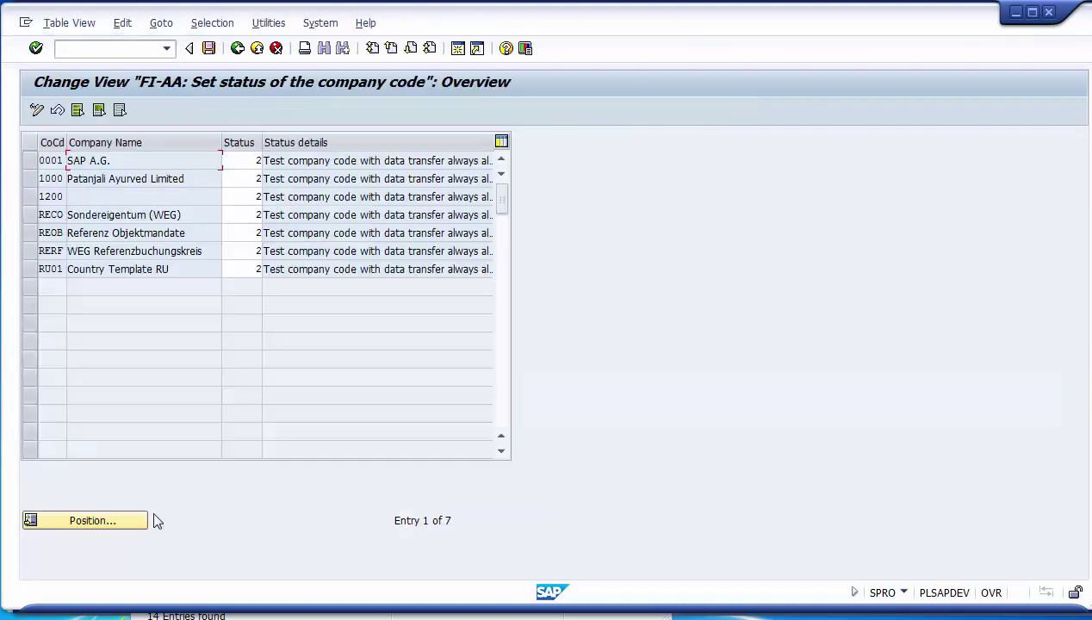
Try setting the asset accounting status of company code 1200 to 0.
click(33, 198)
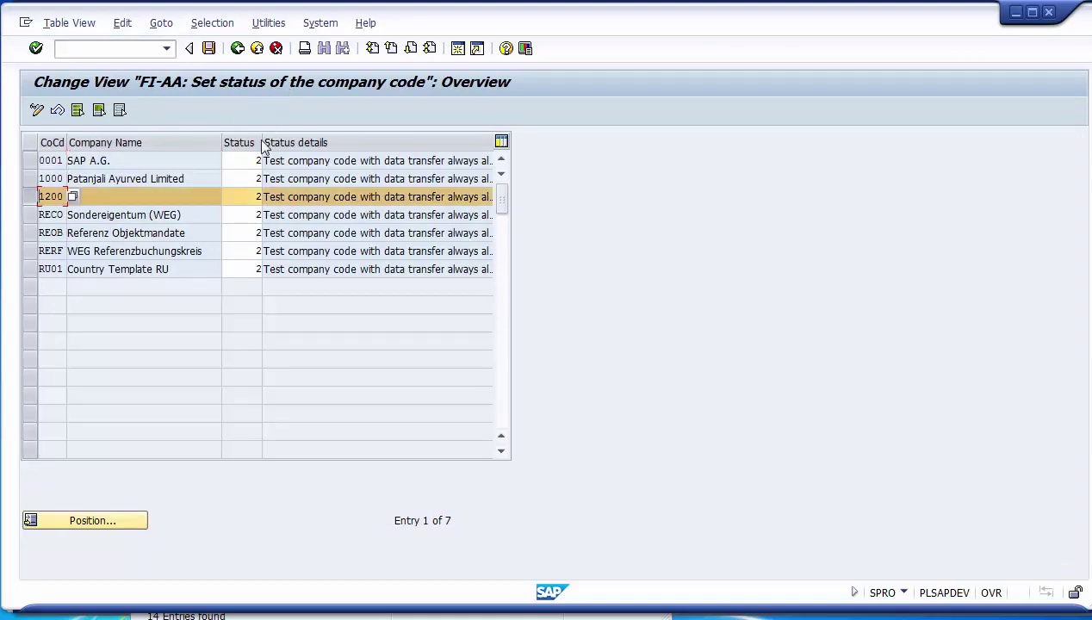
click(139, 196)
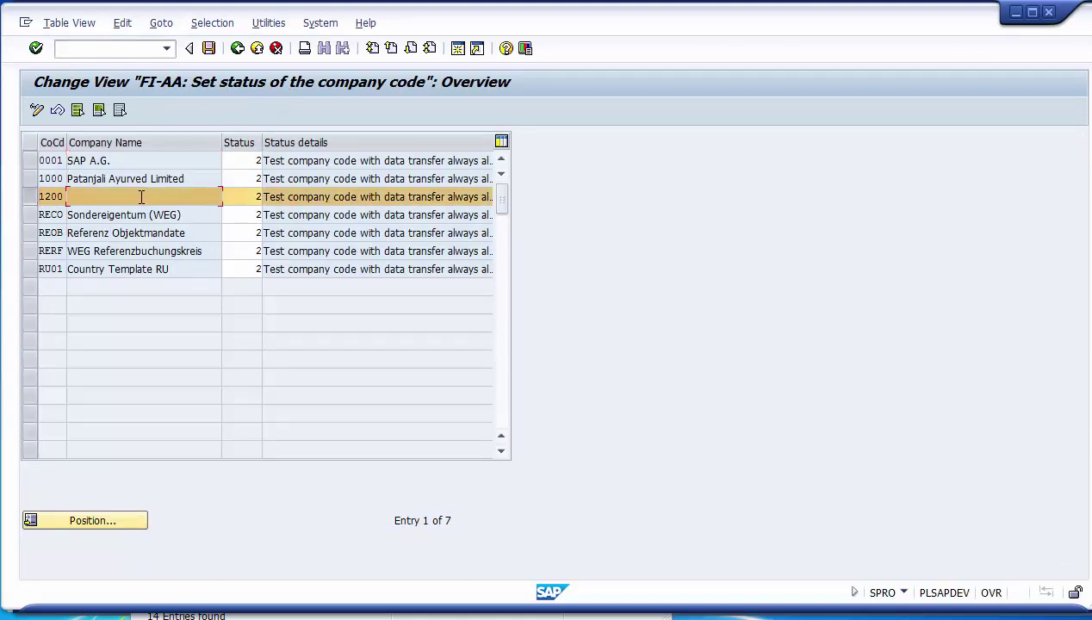
click(252, 198)
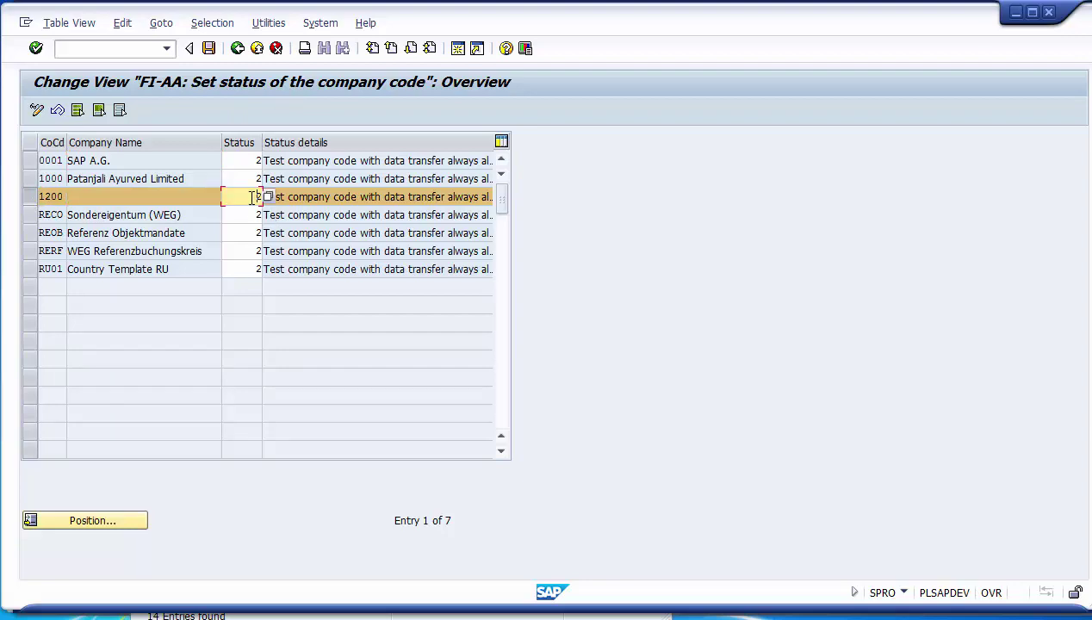
key(Delete)
text(0)
key(Return)
Highlight the status details of company code 1200, and leave the status view without saving the changes.
click(294, 199)
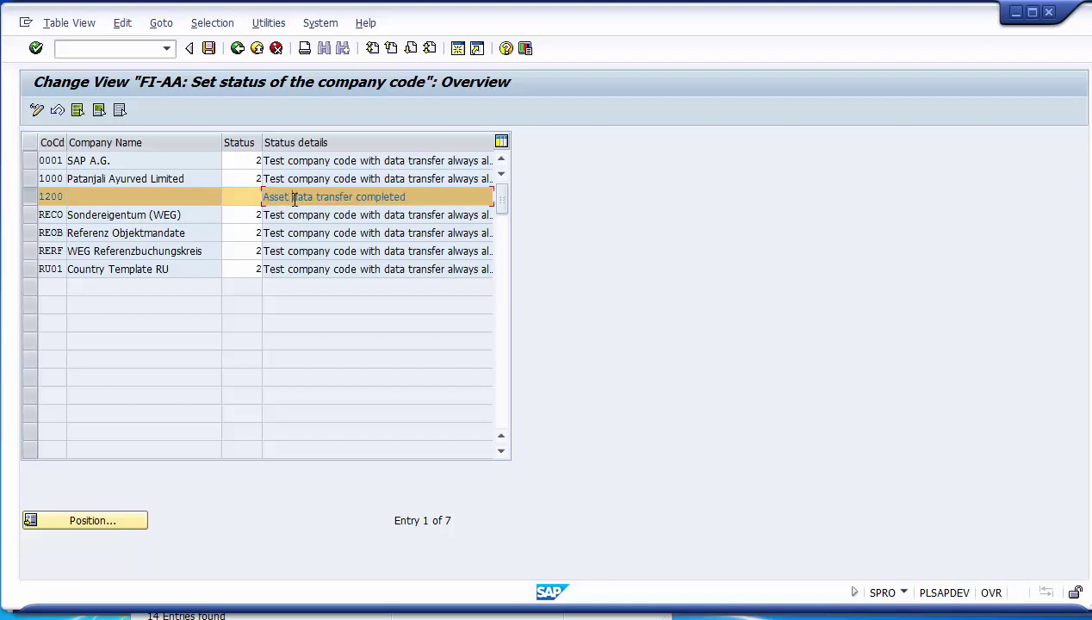
drag(404, 198, 248, 197)
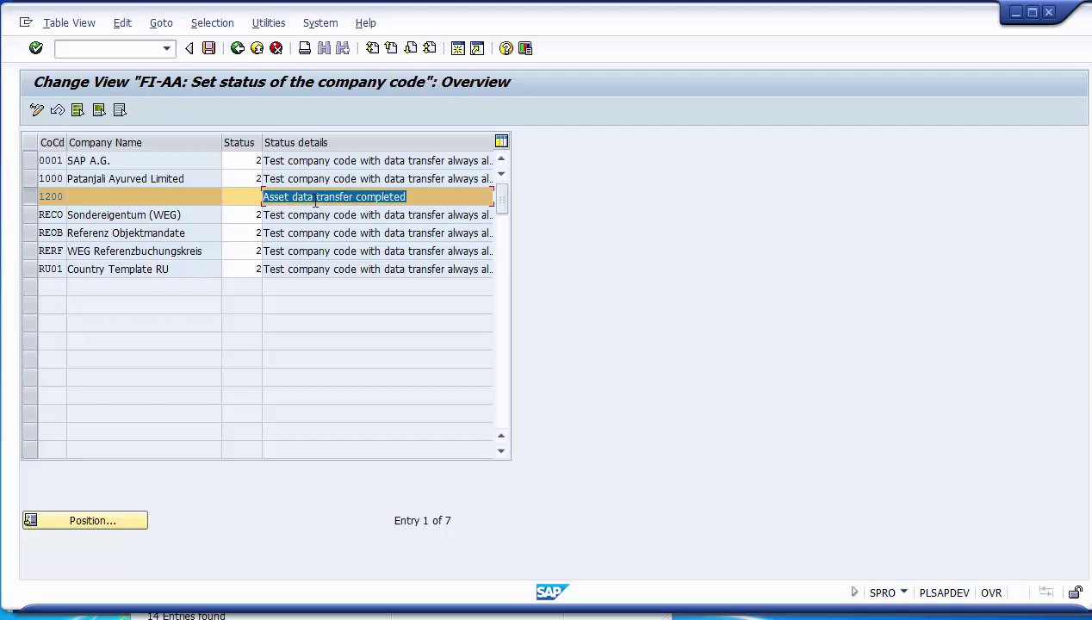
click(411, 198)
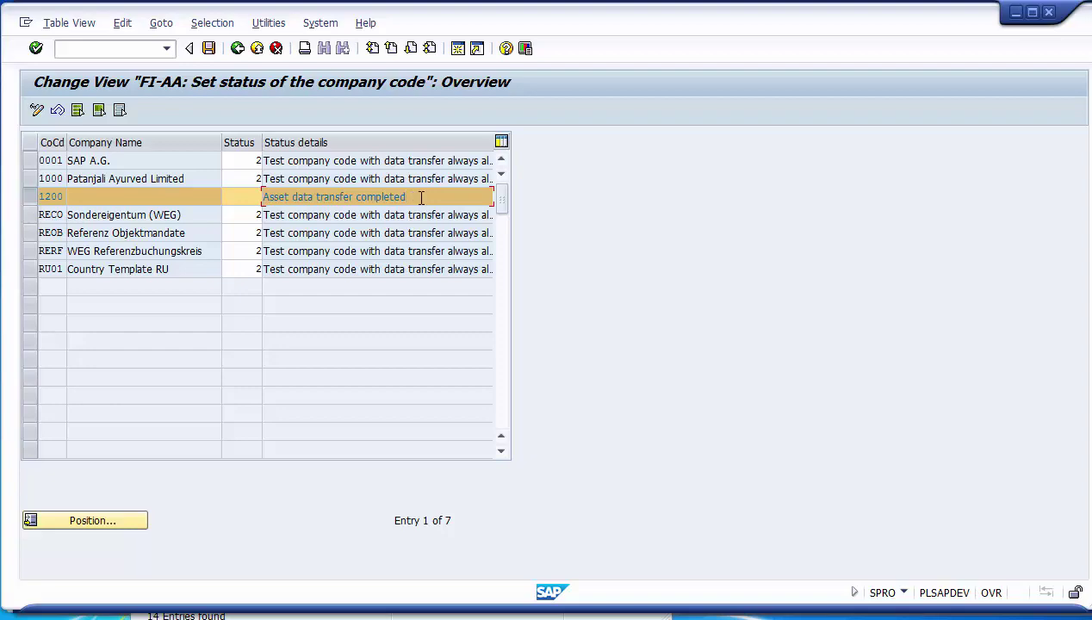
drag(420, 197, 233, 198)
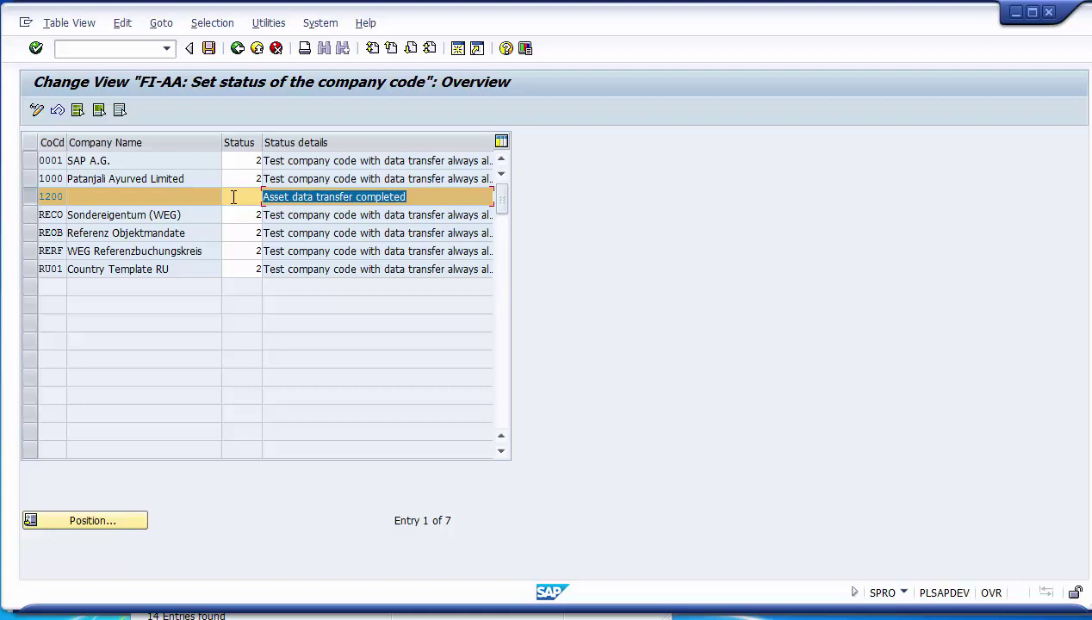
click(238, 48)
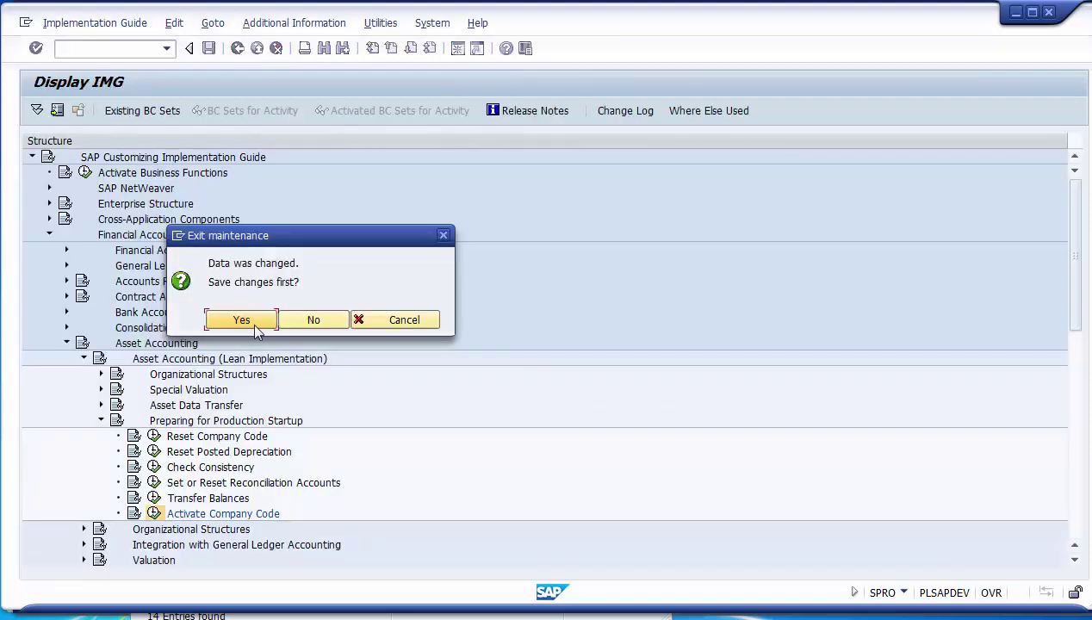
click(297, 323)
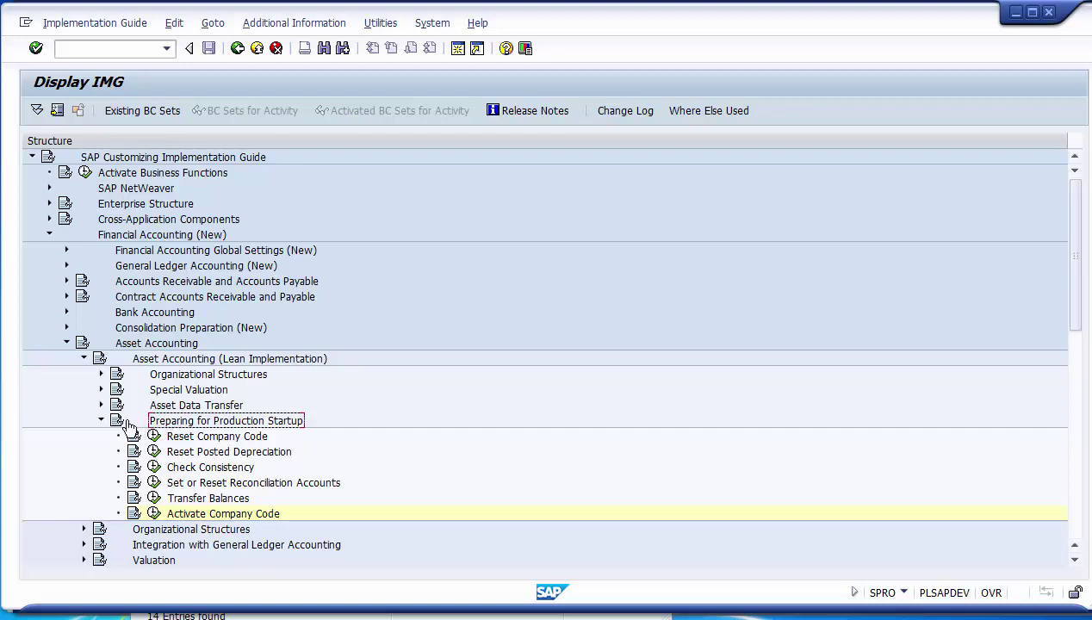
Collapse the Preparing for Production Startup node and switch to the Assets Accounting - Lean Implementation presentation in PowerPoint.
click(263, 358)
click(186, 422)
click(101, 420)
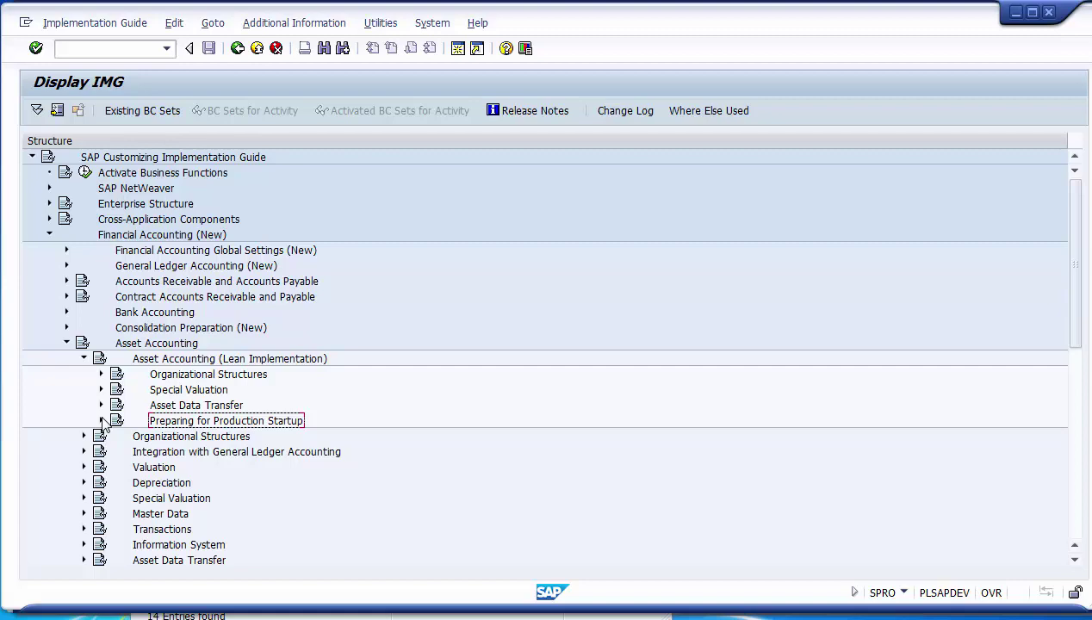
click(164, 360)
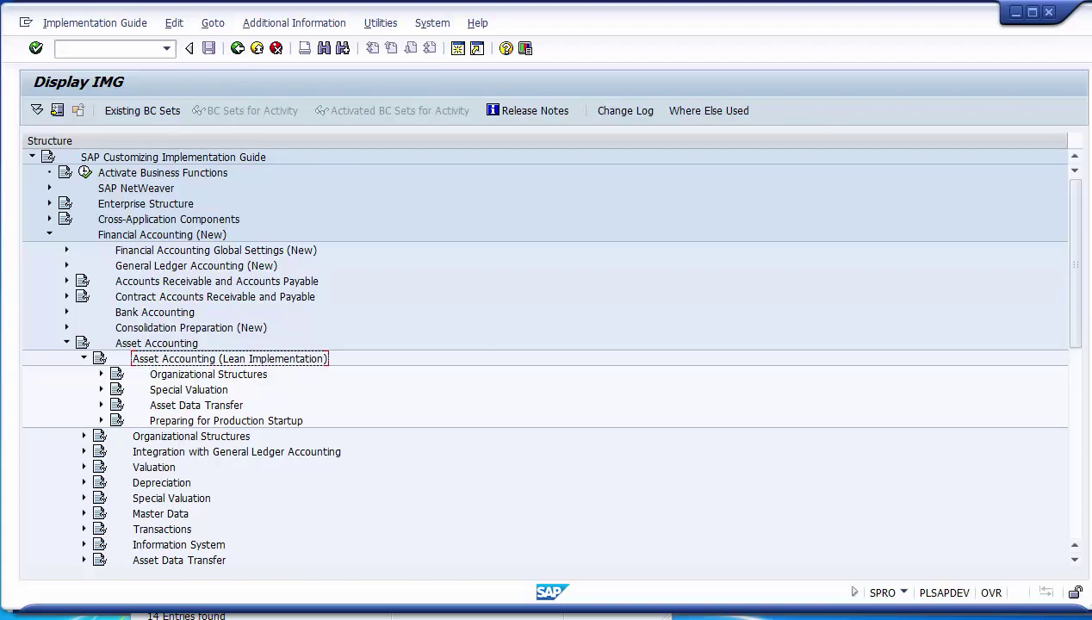
click(557, 614)
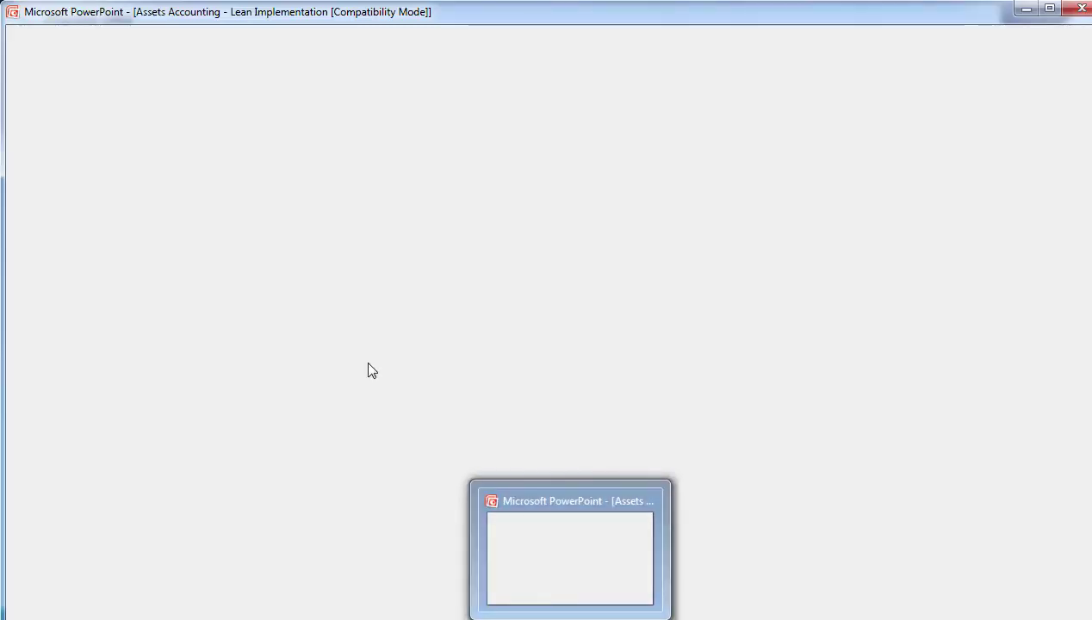